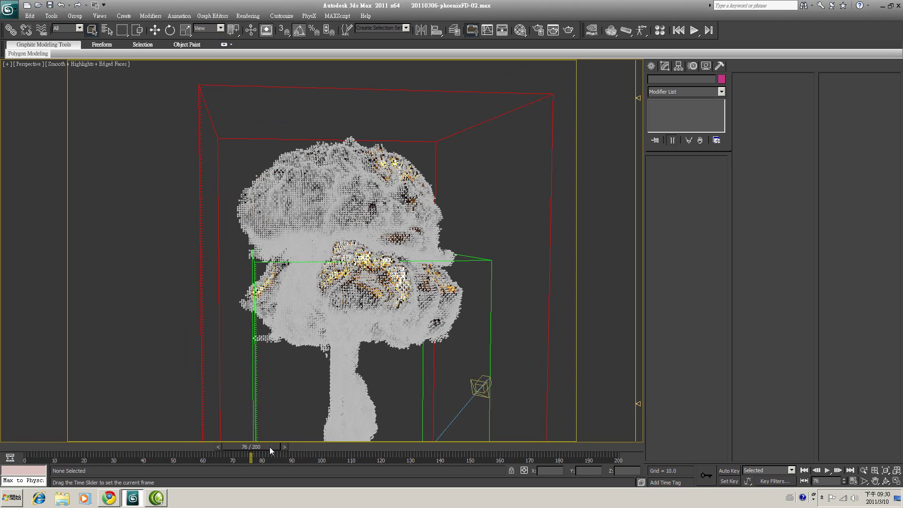
- Move to frame 83 and render the Perspective view of the smoke with V-Ray
{"action": "left_click_drag", "start_coordinate": [270, 446], "coordinate": [291, 448]}
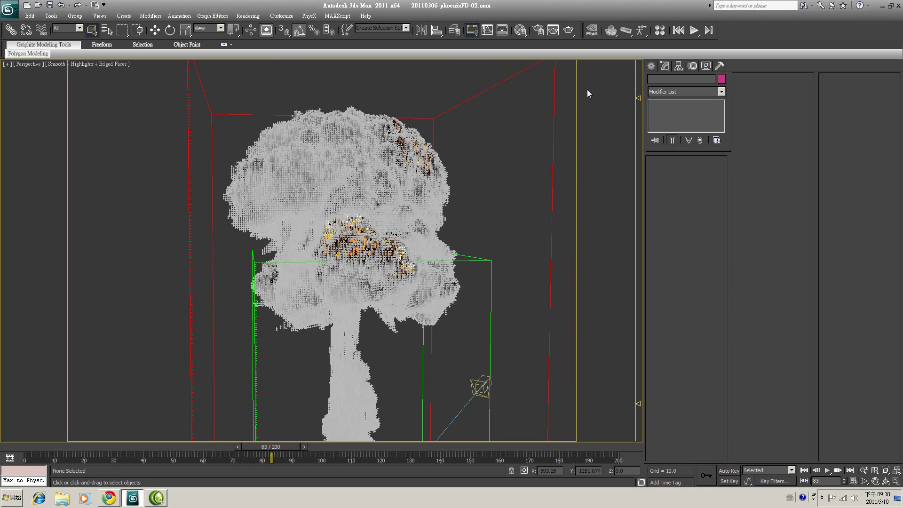
{"action": "left_click", "coordinate": [568, 31]}
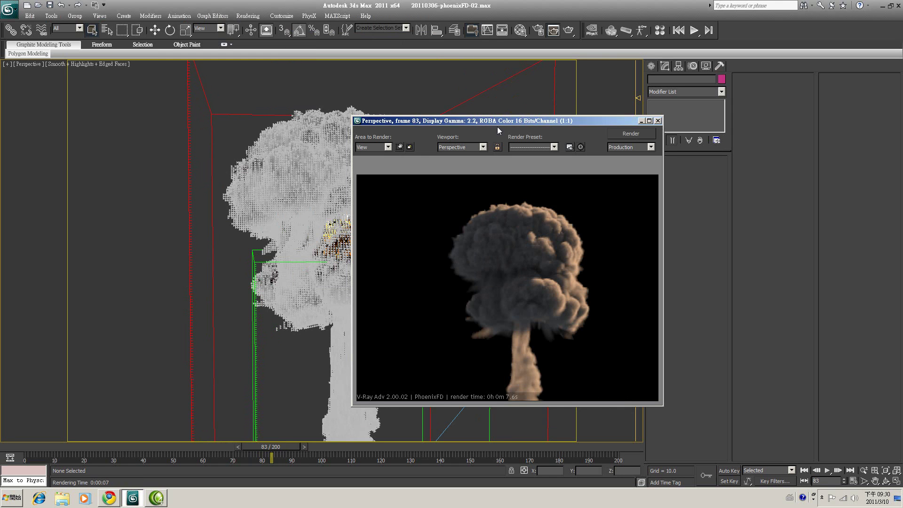
- Close the render window and check the 2.2 gamma in Gamma/LUT Setup without changing it
{"action": "left_click", "coordinate": [349, 139]}
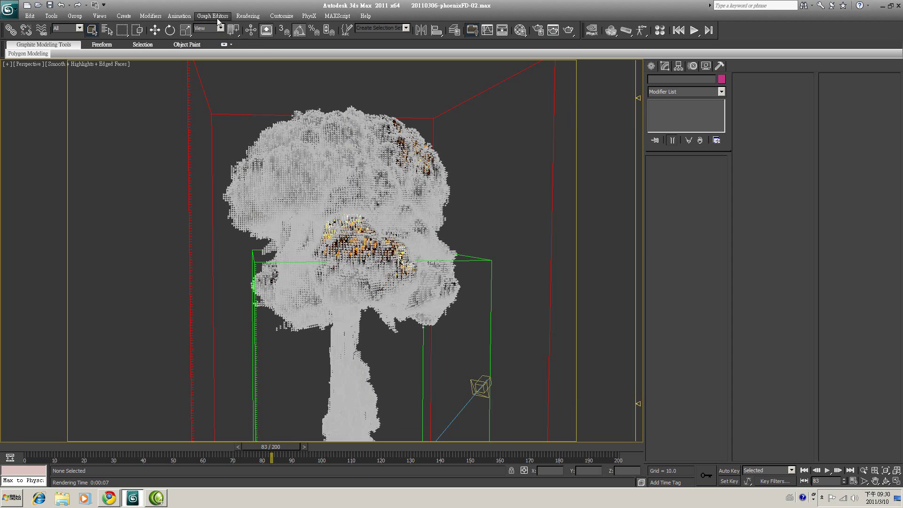
{"action": "left_click", "coordinate": [248, 15]}
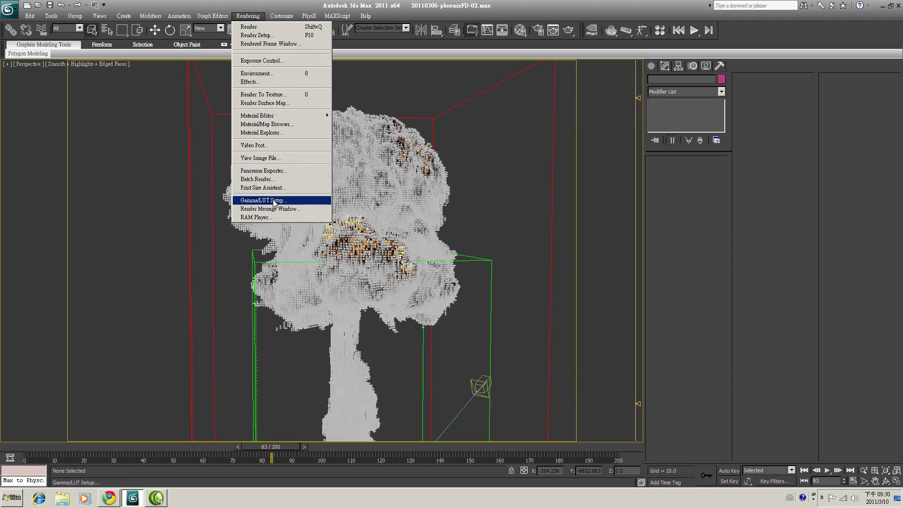
{"action": "left_click", "coordinate": [274, 201]}
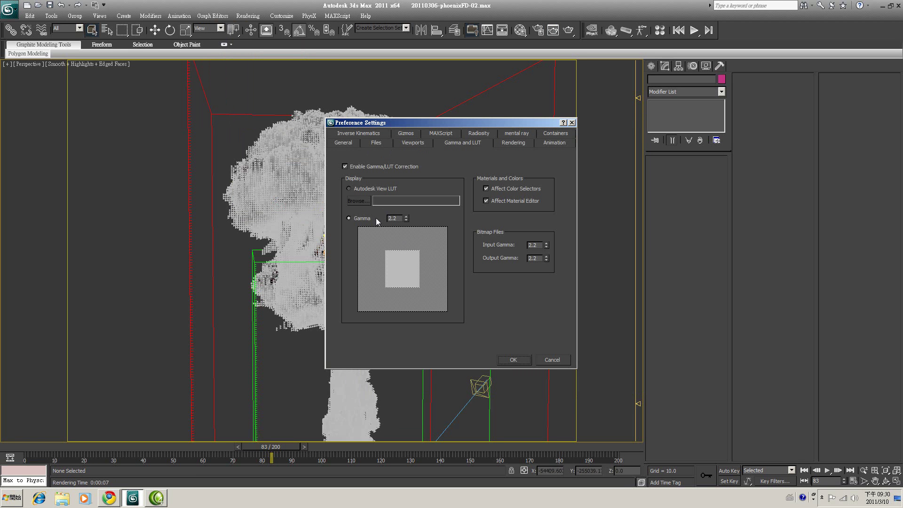
{"action": "double_click", "coordinate": [397, 218]}
{"action": "left_click", "coordinate": [557, 358]}
{"action": "left_click", "coordinate": [9, 9]}
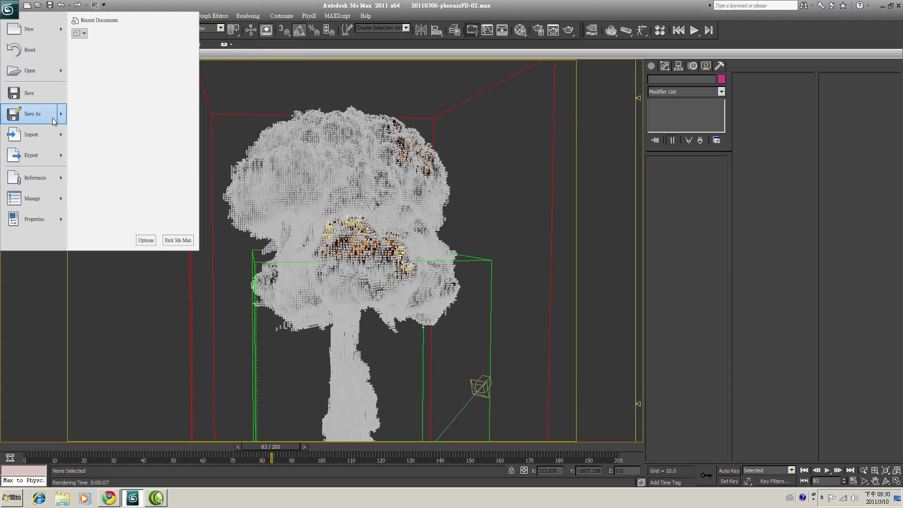
- Open nuke.max from Desktop > Phoenix FD > samples without saving, accepting the gamma warning
{"action": "left_click", "coordinate": [40, 79]}
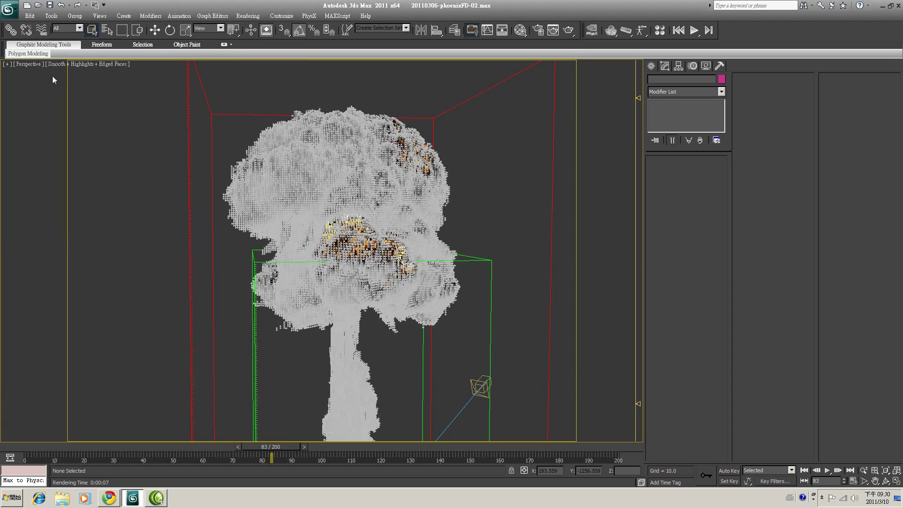
{"action": "left_click", "coordinate": [458, 278]}
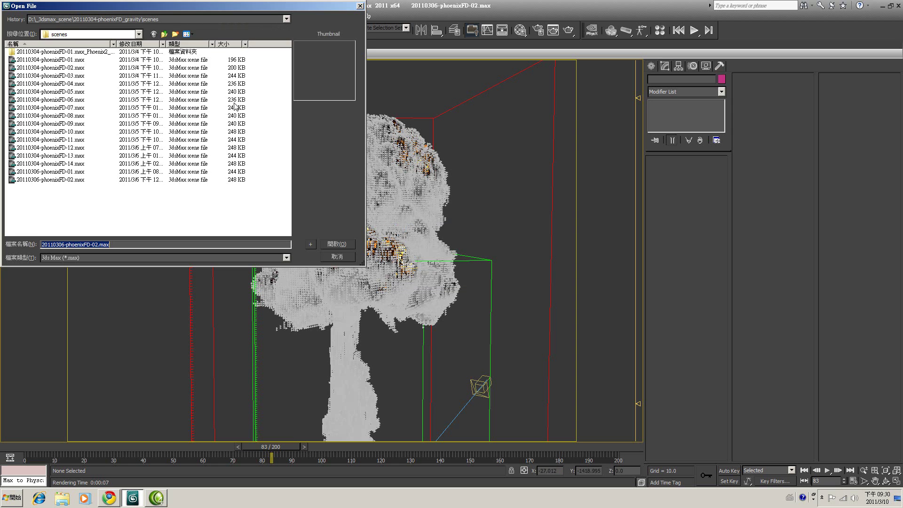
{"action": "left_click", "coordinate": [138, 34]}
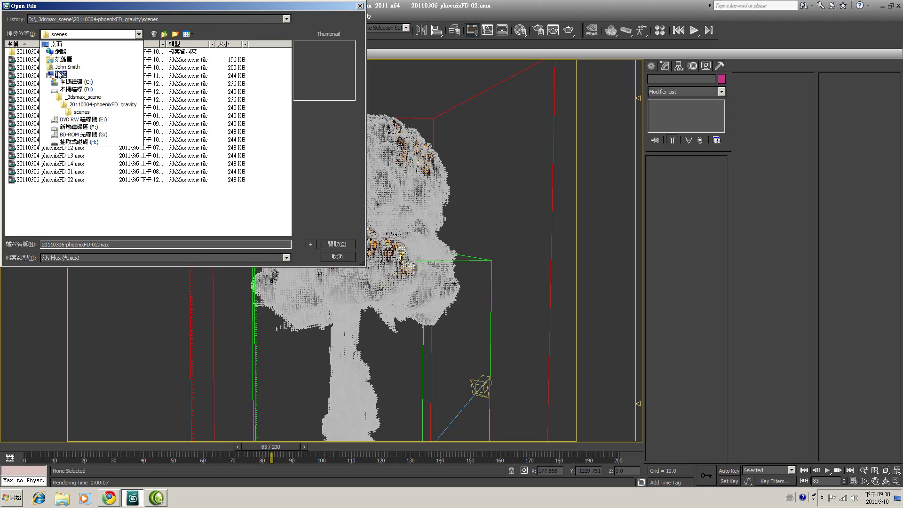
{"action": "left_click", "coordinate": [56, 44]}
{"action": "left_click", "coordinate": [45, 106]}
{"action": "double_click", "coordinate": [45, 104]}
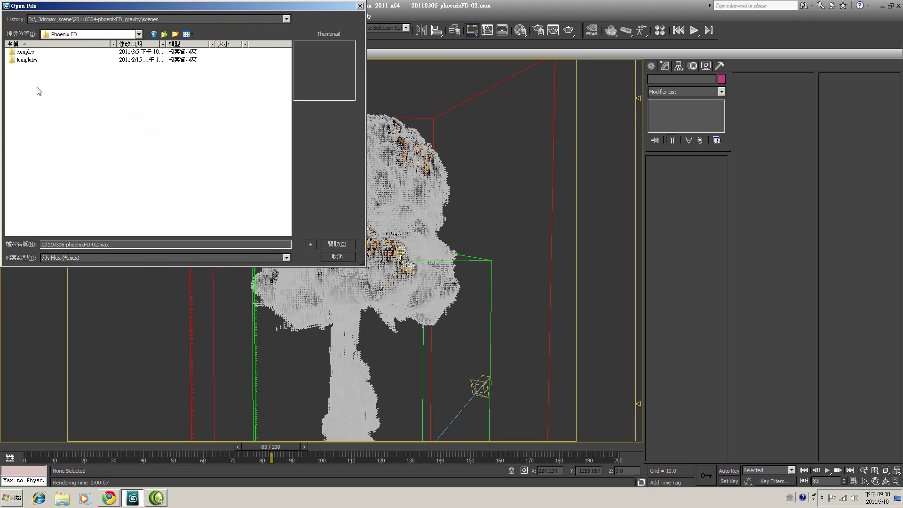
{"action": "double_click", "coordinate": [21, 53]}
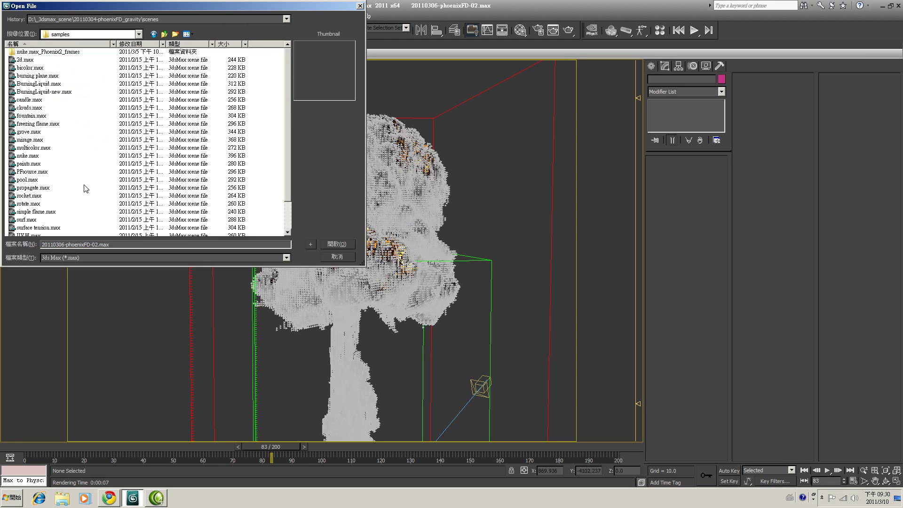
{"action": "double_click", "coordinate": [34, 156]}
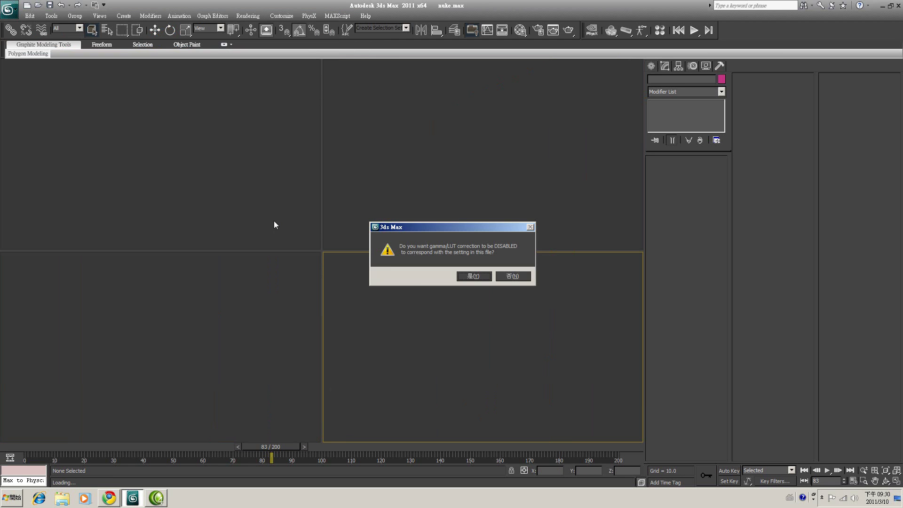
{"action": "left_click", "coordinate": [470, 277]}
- Select Simulator01 and target its template save at nuke.apr in the PhoenixFD_preset folder
{"action": "left_click", "coordinate": [466, 292]}
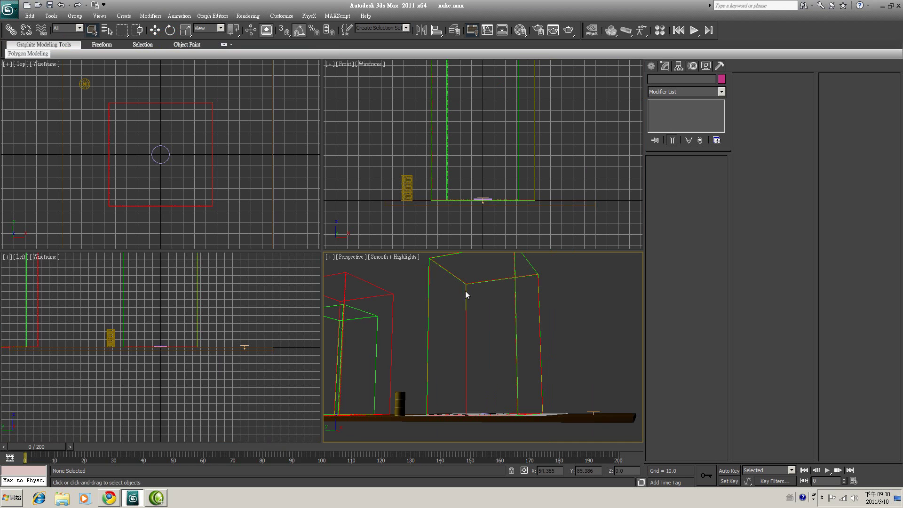
{"action": "left_click", "coordinate": [514, 292]}
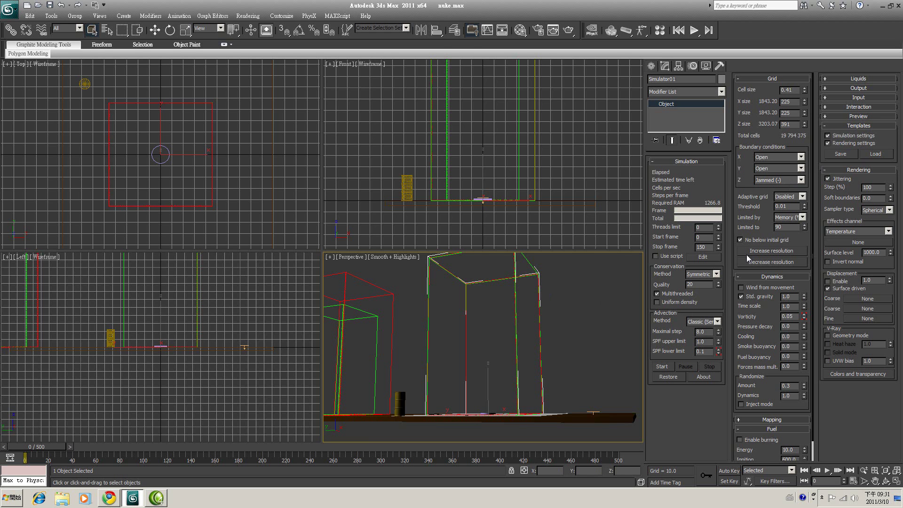
{"action": "left_click", "coordinate": [840, 154]}
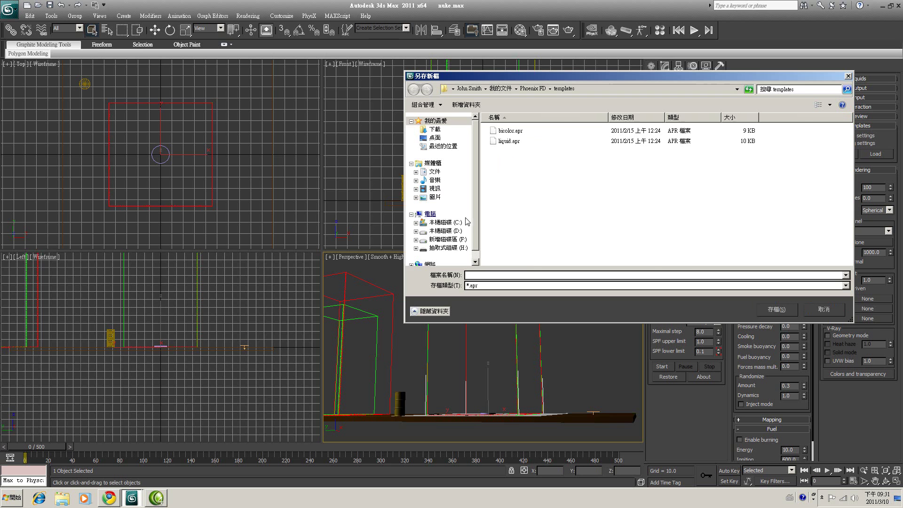
{"action": "left_click", "coordinate": [459, 231]}
{"action": "double_click", "coordinate": [529, 134]}
{"action": "left_click", "coordinate": [564, 223]}
{"action": "scroll", "coordinate": [561, 264], "scroll_direction": "down", "scroll_amount": 1}
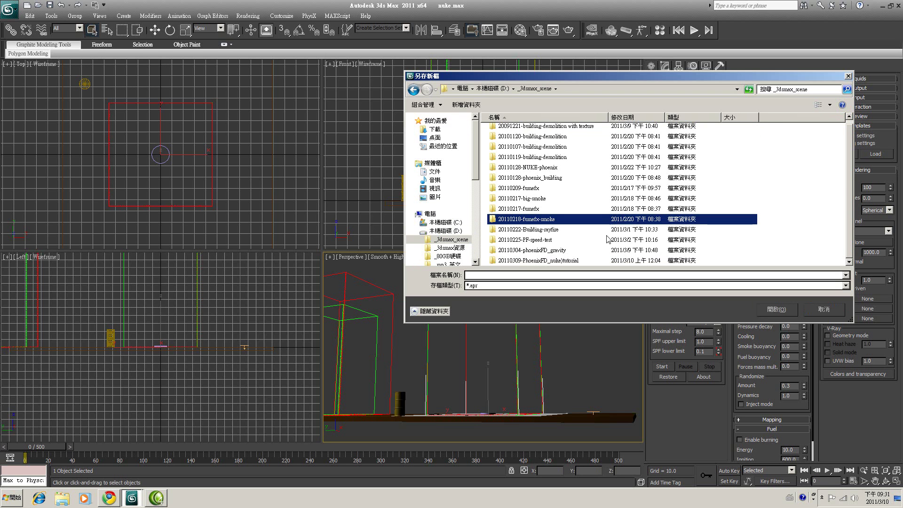
{"action": "double_click", "coordinate": [561, 261]}
{"action": "double_click", "coordinate": [532, 228]}
{"action": "double_click", "coordinate": [519, 133]}
{"action": "left_click", "coordinate": [503, 133]}
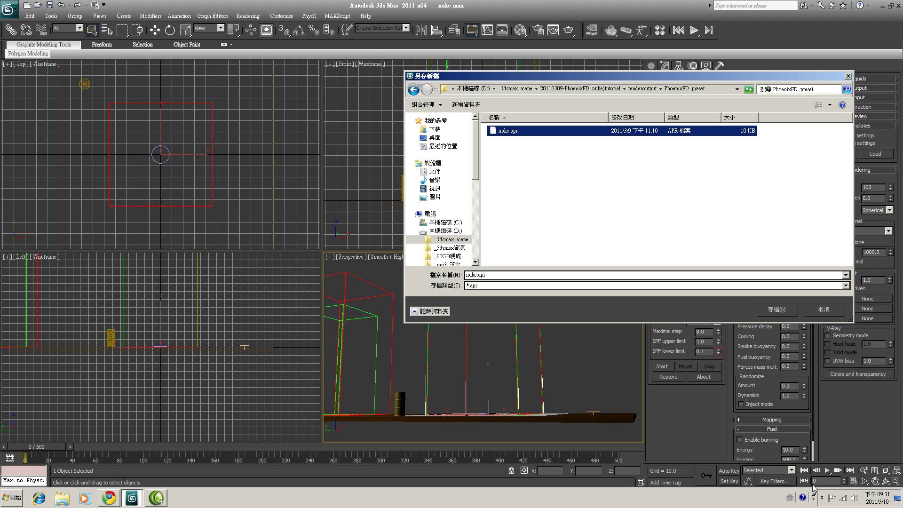
{"action": "left_click", "coordinate": [822, 497]}
{"action": "left_click", "coordinate": [837, 457]}
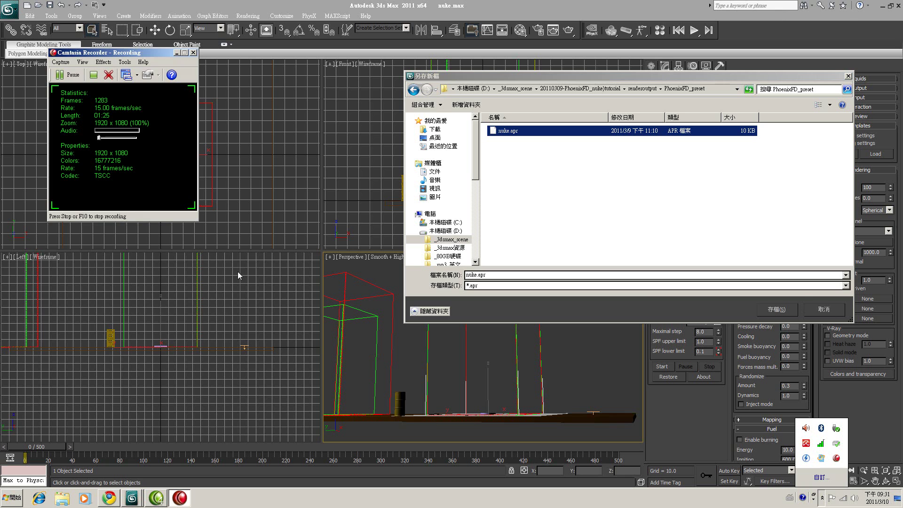
- Reset to a new empty scene without saving the current one
{"action": "left_click", "coordinate": [66, 75]}
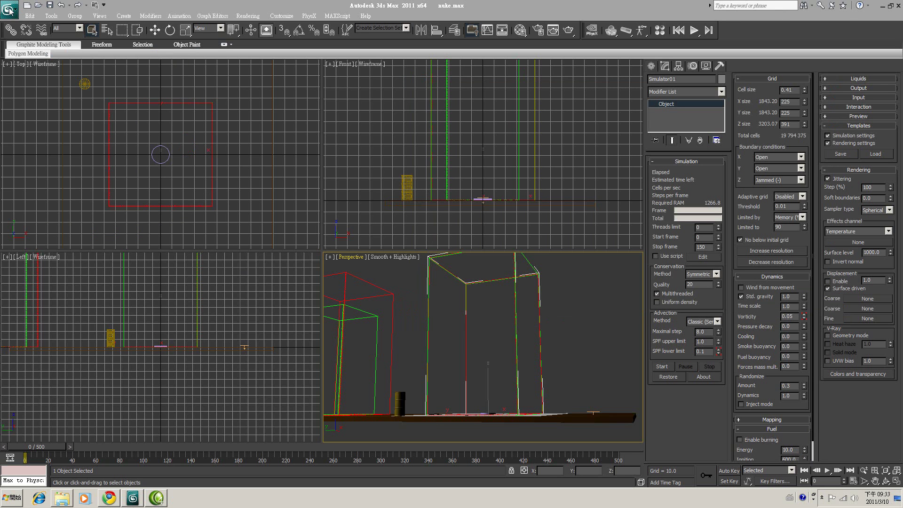
{"action": "left_click", "coordinate": [9, 8]}
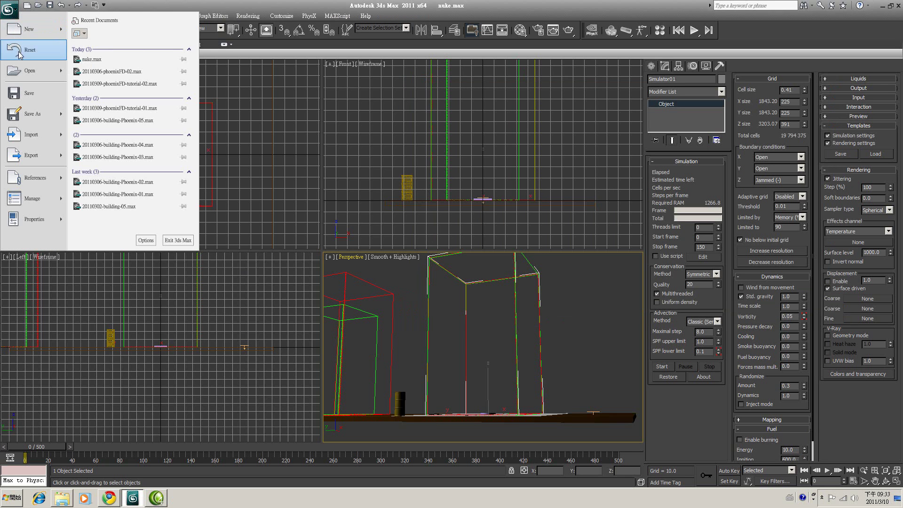
{"action": "left_click", "coordinate": [27, 48]}
{"action": "left_click", "coordinate": [464, 280]}
{"action": "left_click", "coordinate": [430, 280]}
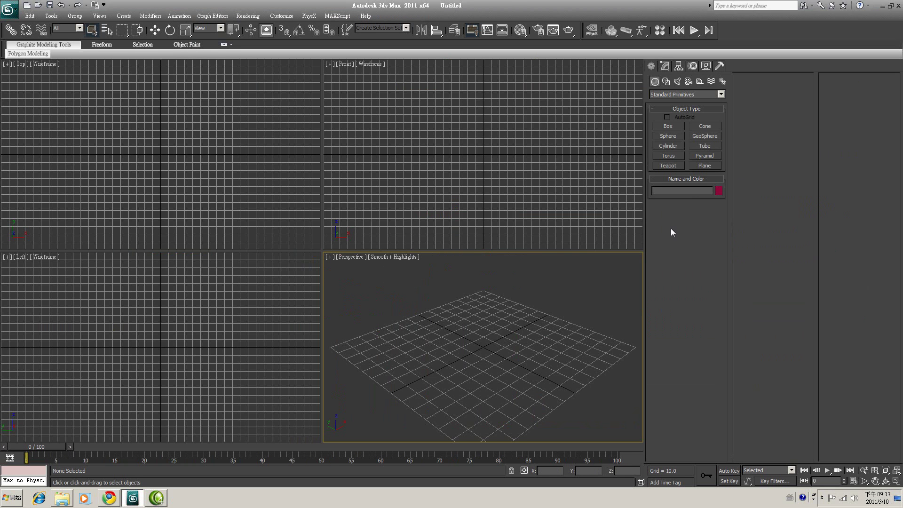
- Draw a PHXSimulator grid 2000 by 2000 by 2560 in a maximized Perspective view
{"action": "left_click", "coordinate": [720, 95]}
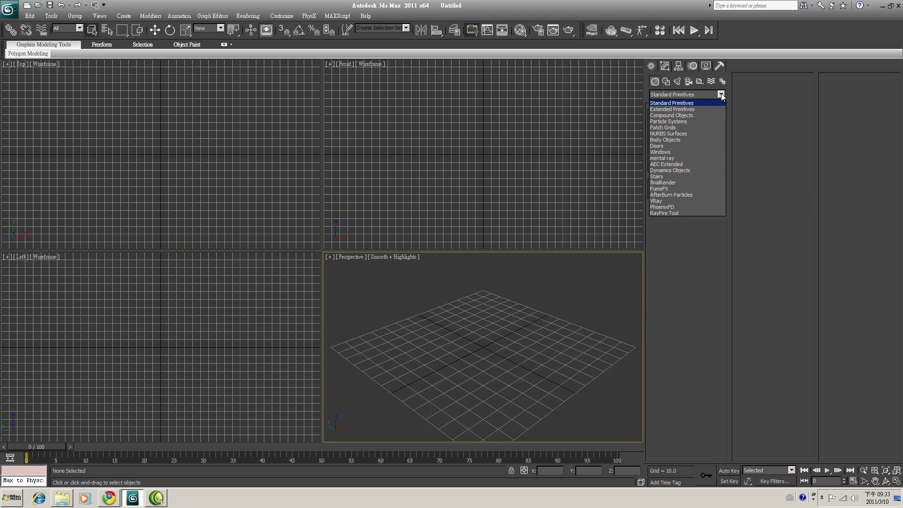
{"action": "left_click", "coordinate": [680, 208]}
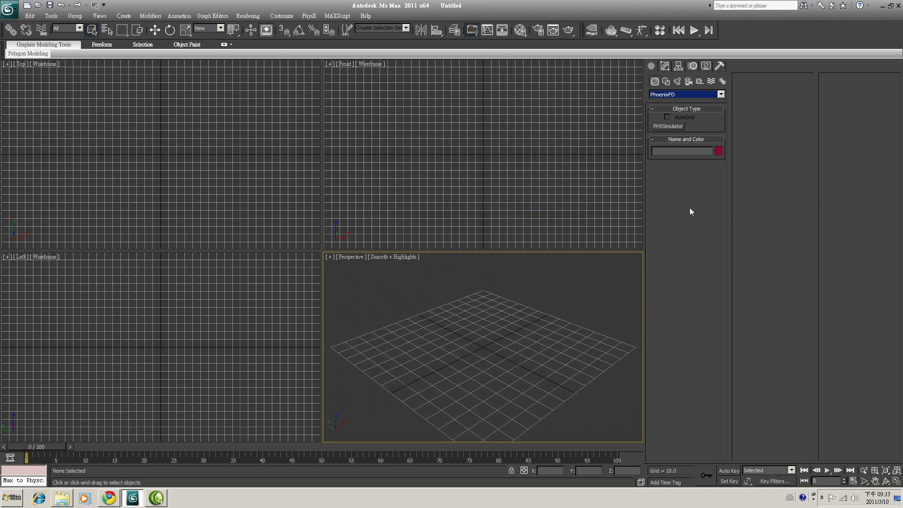
{"action": "left_click", "coordinate": [675, 126]}
{"action": "left_click_drag", "start_coordinate": [487, 328], "coordinate": [482, 404]}
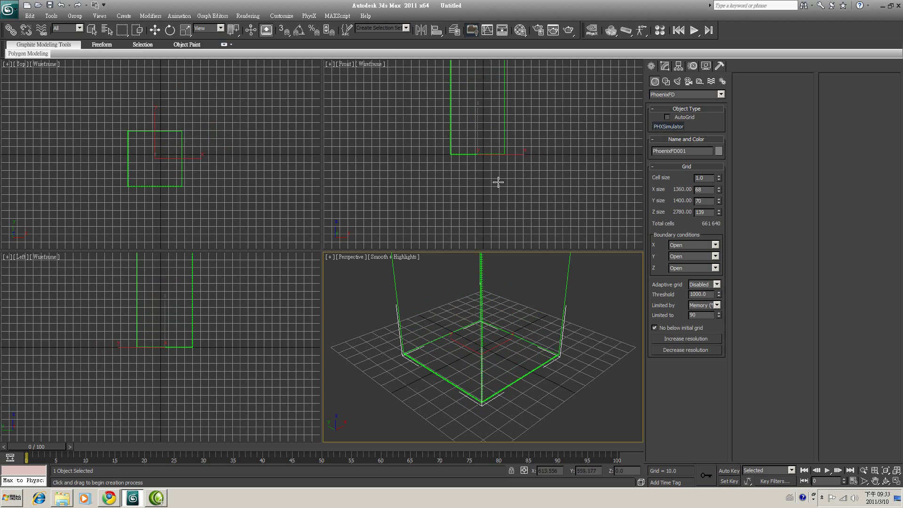
{"action": "left_click", "coordinate": [510, 212]}
{"action": "right_click", "coordinate": [569, 357]}
{"action": "scroll", "coordinate": [570, 357], "scroll_direction": "up", "scroll_amount": 3}
{"action": "left_click", "coordinate": [897, 481]}
{"action": "left_click", "coordinate": [886, 481]}
{"action": "left_click_drag", "start_coordinate": [339, 277], "coordinate": [312, 274]}
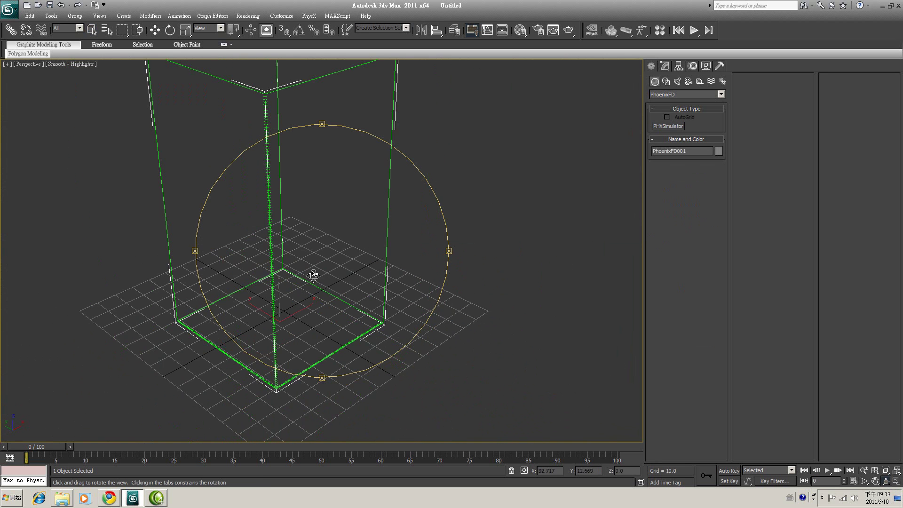
- Set the simulator's X and Y cell counts to 100 each
{"action": "left_click", "coordinate": [665, 66]}
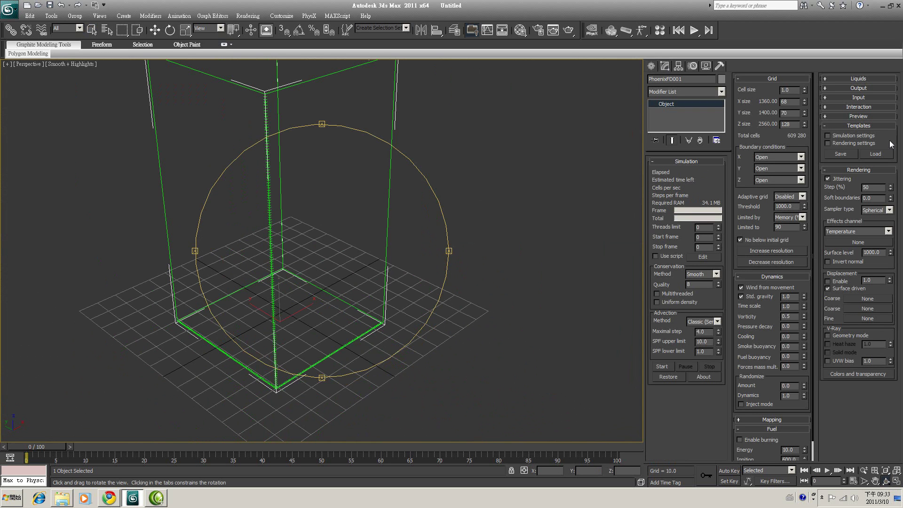
{"action": "type", "text": "100"}
{"action": "key", "text": "Return"}
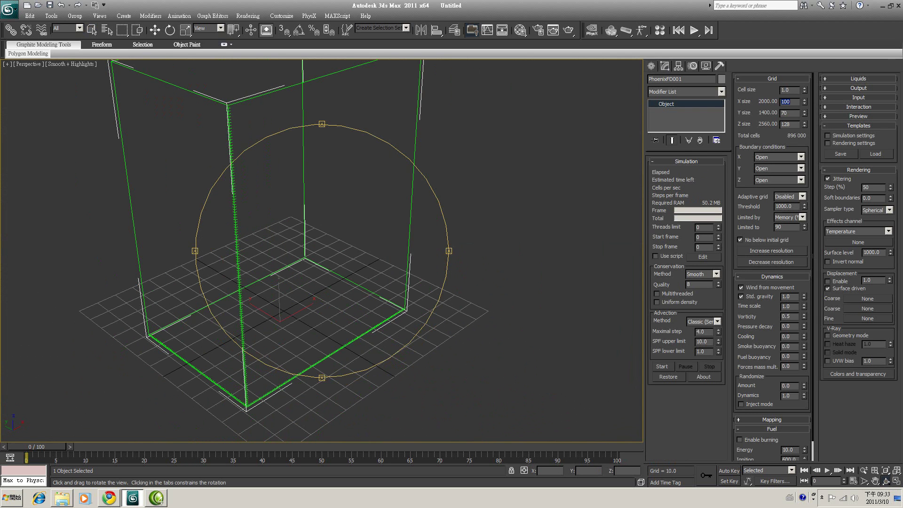
{"action": "key", "text": "Tab"}
{"action": "type", "text": "100"}
{"action": "key", "text": "Return"}
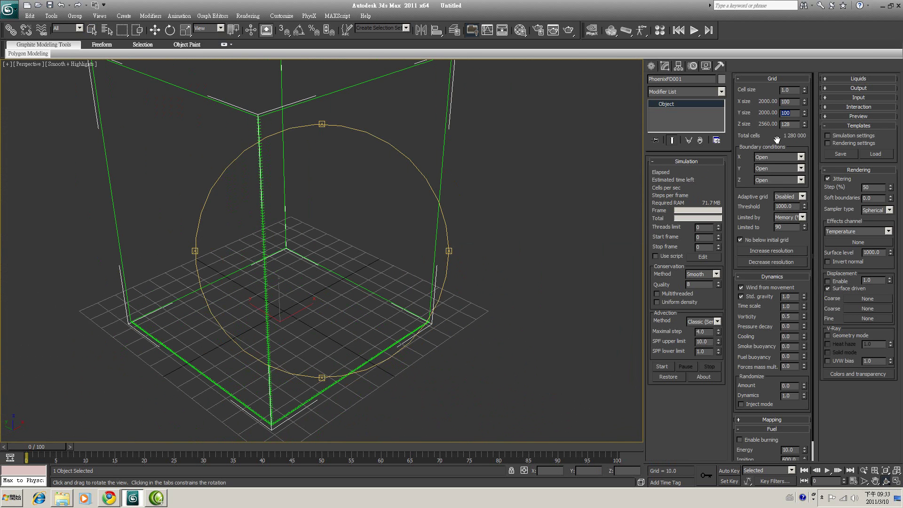
{"action": "left_click_drag", "start_coordinate": [343, 246], "coordinate": [341, 281]}
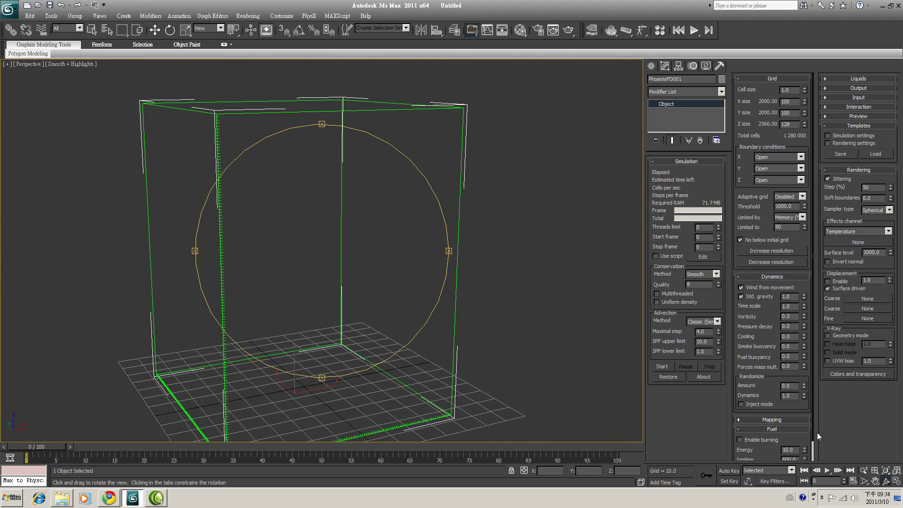
{"action": "mouse_move", "coordinate": [811, 435]}
{"action": "left_mouse_down"}
{"action": "mouse_move", "coordinate": [814, 462]}
{"action": "mouse_move", "coordinate": [814, 436]}
{"action": "left_mouse_up"}
- Load the nuke.apr template from the renderoutput\PhoenixFD_preset folder onto PhoenixFD001
{"action": "left_click", "coordinate": [881, 154]}
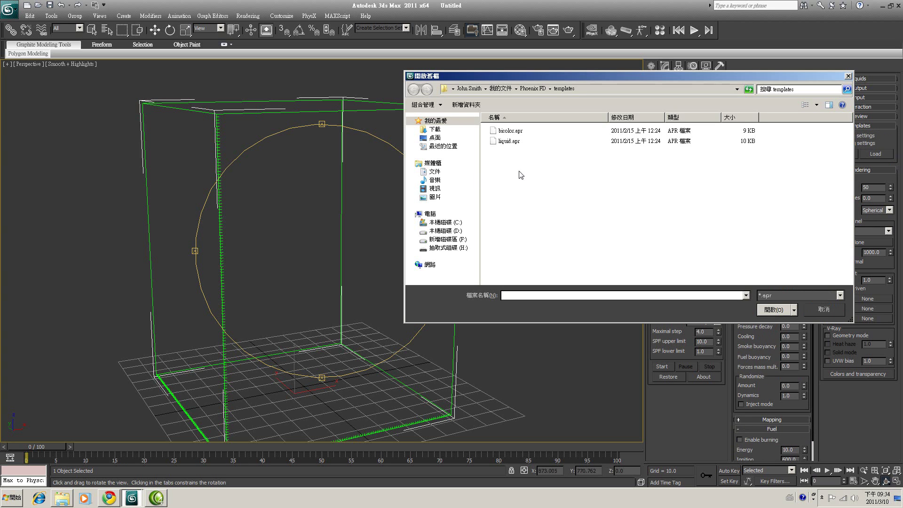
{"action": "left_click", "coordinate": [458, 231]}
{"action": "double_click", "coordinate": [522, 132]}
{"action": "left_click", "coordinate": [569, 255]}
{"action": "double_click", "coordinate": [562, 265]}
{"action": "double_click", "coordinate": [529, 225]}
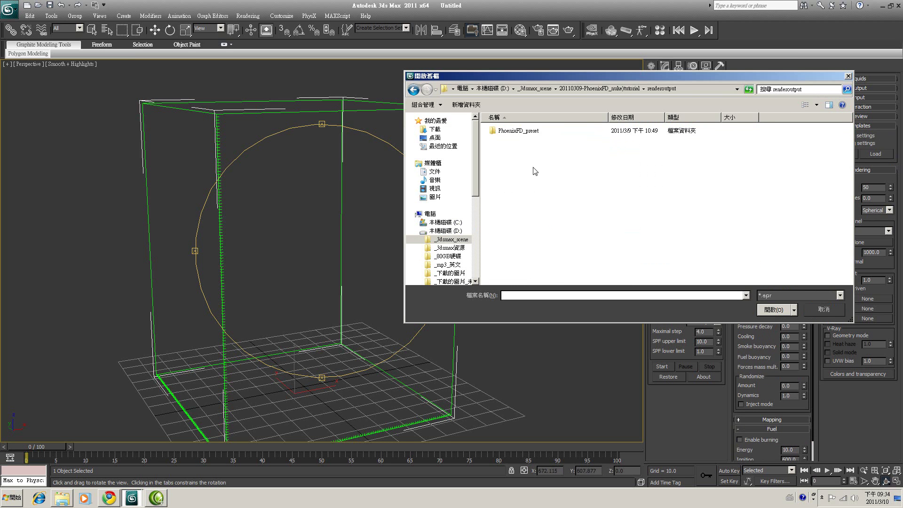
{"action": "double_click", "coordinate": [522, 130]}
{"action": "left_click", "coordinate": [513, 131]}
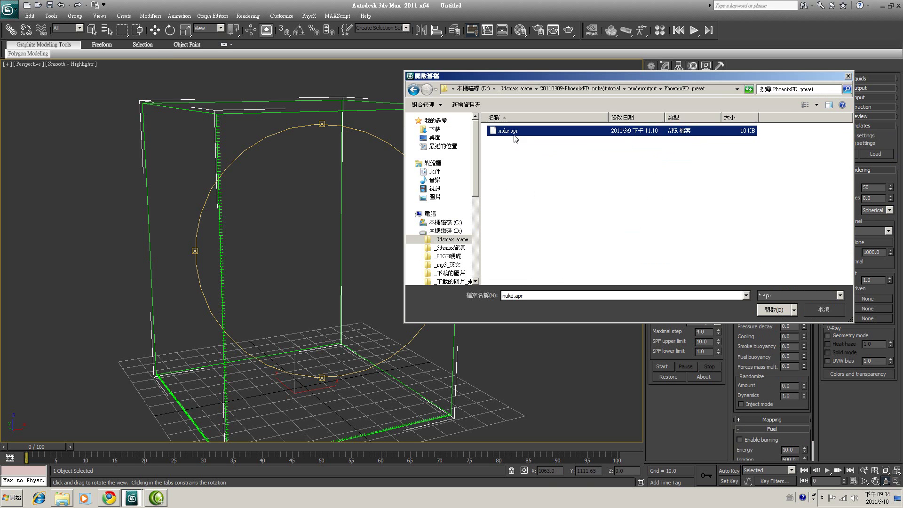
{"action": "left_click", "coordinate": [771, 311]}
{"action": "left_click_drag", "start_coordinate": [413, 306], "coordinate": [305, 271]}
- Draw a standard-primitive cylinder on the floor near the grid's centre
{"action": "left_click", "coordinate": [651, 66]}
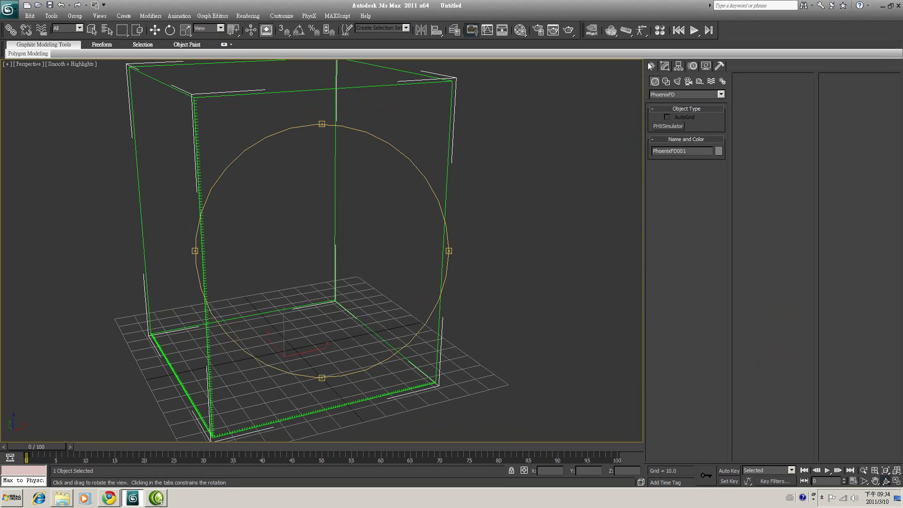
{"action": "left_click", "coordinate": [720, 95]}
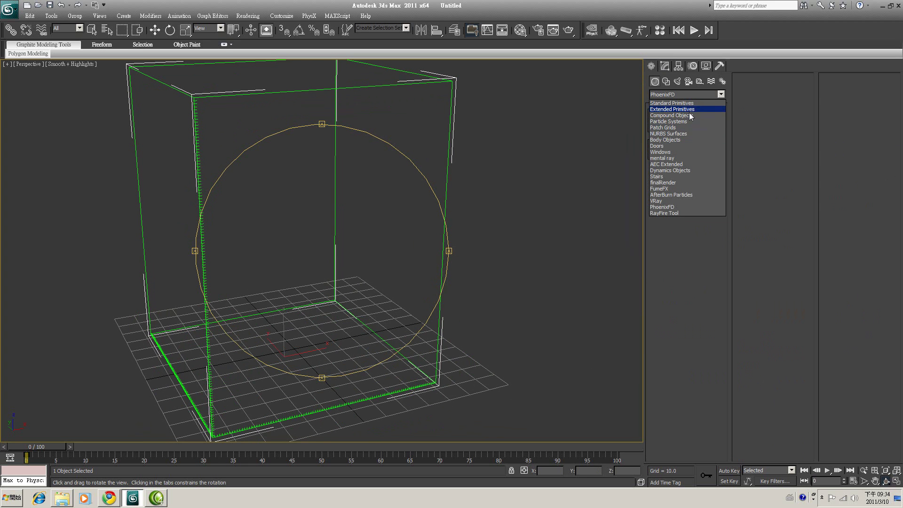
{"action": "left_click", "coordinate": [694, 103]}
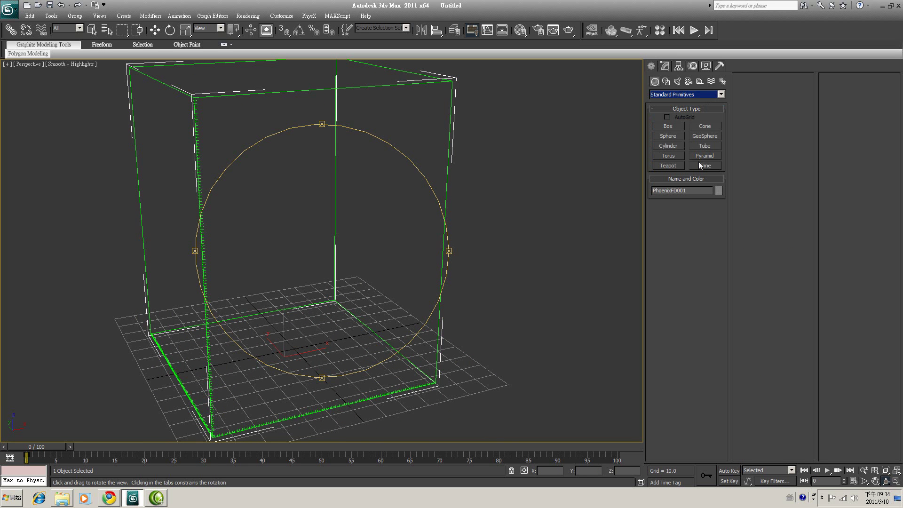
{"action": "left_click", "coordinate": [668, 146]}
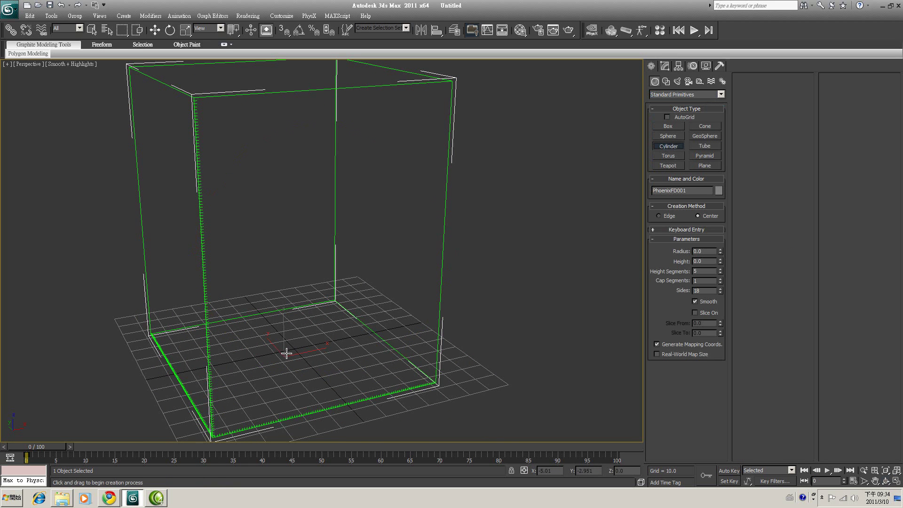
{"action": "left_click_drag", "start_coordinate": [286, 354], "coordinate": [284, 361]}
{"action": "left_click", "coordinate": [285, 341]}
{"action": "right_click", "coordinate": [325, 363]}
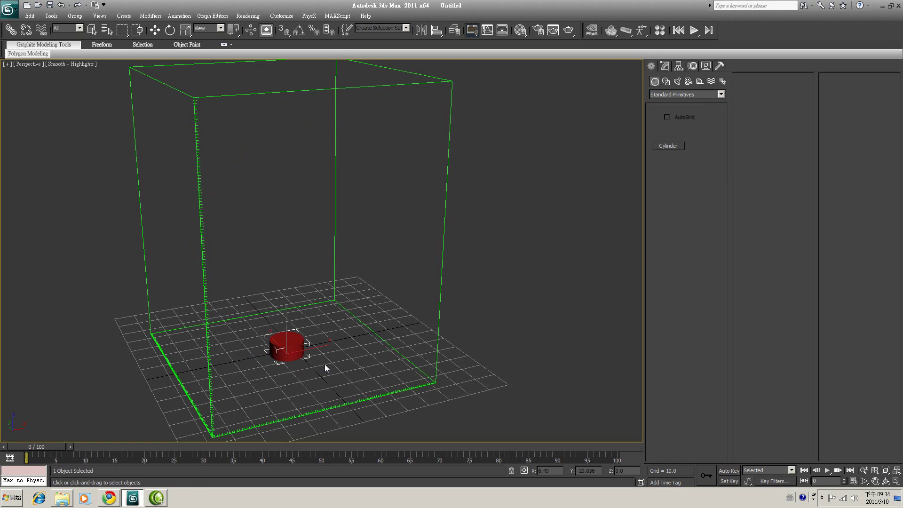
- Set the cylinder's radius to 7 and height to 8
{"action": "left_click", "coordinate": [667, 67]}
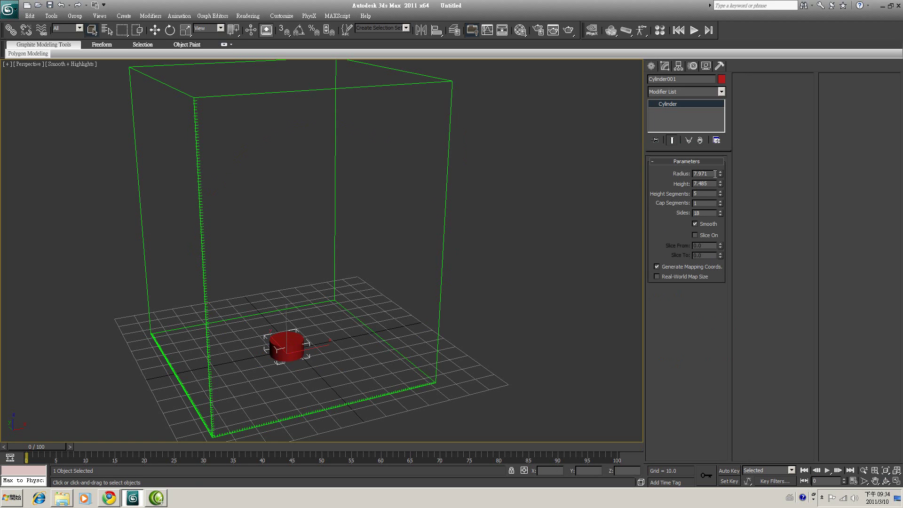
{"action": "type", "text": "7"}
{"action": "key", "text": "Return"}
{"action": "double_click", "coordinate": [713, 183]}
{"action": "type", "text": "8"}
{"action": "key", "text": "Return"}
{"action": "middle_click_drag", "start_coordinate": [474, 277], "coordinate": [472, 271]}
- Turn off Renderable for the cylinder in Object Properties
{"action": "right_click", "coordinate": [363, 356]}
{"action": "left_click", "coordinate": [325, 399]}
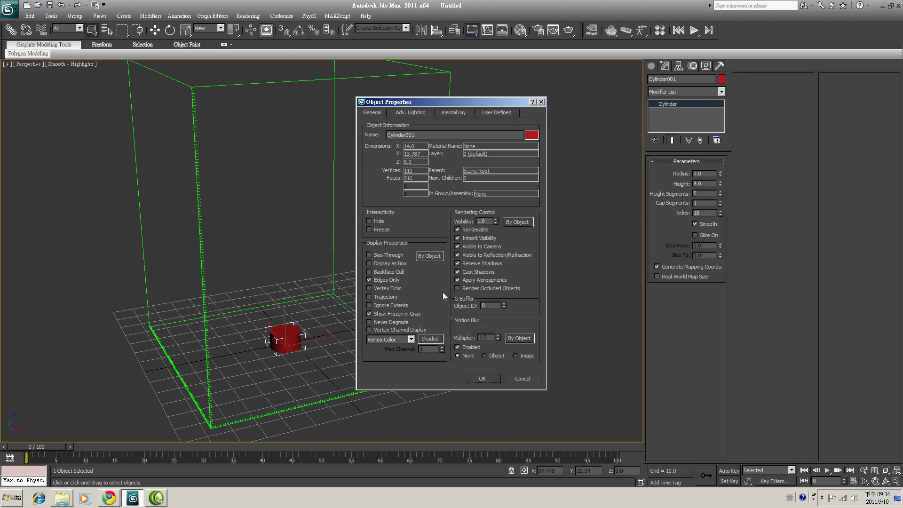
{"action": "left_click", "coordinate": [468, 231]}
- Confirm the cylinder properties and place a PhoenixFD PHXSource helper beside the grid
{"action": "left_click", "coordinate": [483, 378]}
{"action": "left_click", "coordinate": [651, 66]}
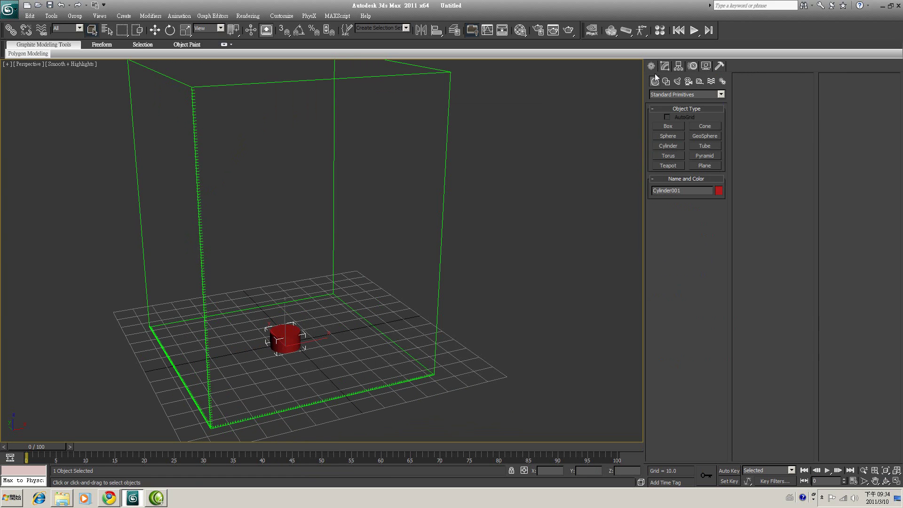
{"action": "left_click", "coordinate": [690, 94]}
{"action": "left_click", "coordinate": [701, 81]}
{"action": "left_click", "coordinate": [699, 81]}
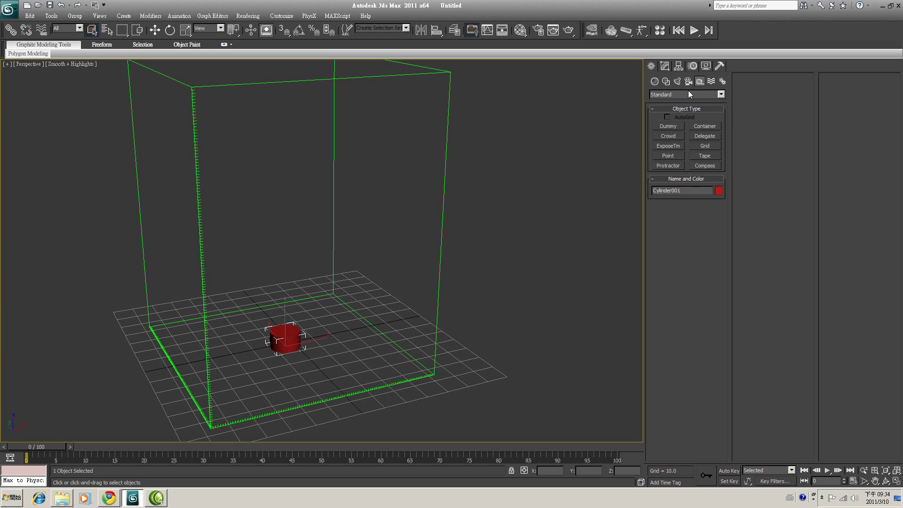
{"action": "left_click", "coordinate": [720, 94]}
{"action": "left_click", "coordinate": [682, 183]}
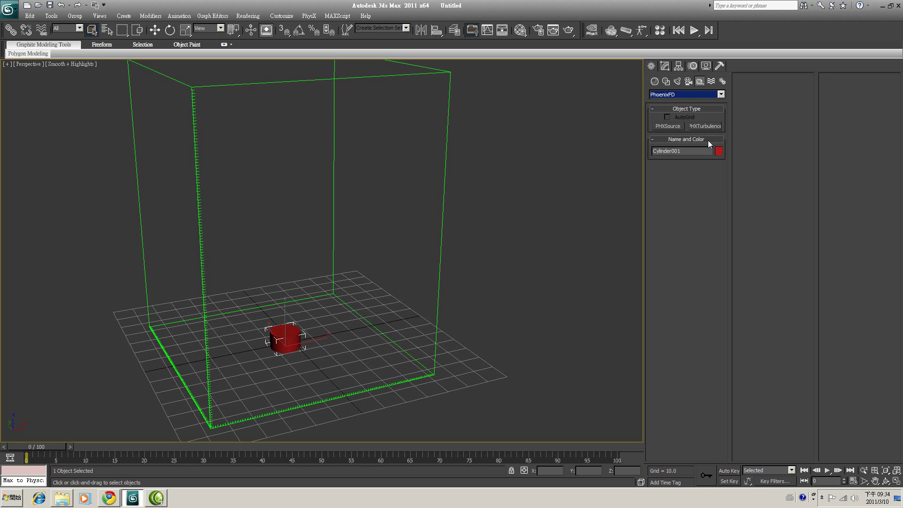
{"action": "left_click", "coordinate": [670, 126]}
{"action": "left_click_drag", "start_coordinate": [467, 399], "coordinate": [487, 413]}
{"action": "right_click", "coordinate": [488, 413]}
- Make Cylinder001 the source's emitter at temperature 3000, with UVW and Fuel disabled
{"action": "left_click", "coordinate": [670, 68]}
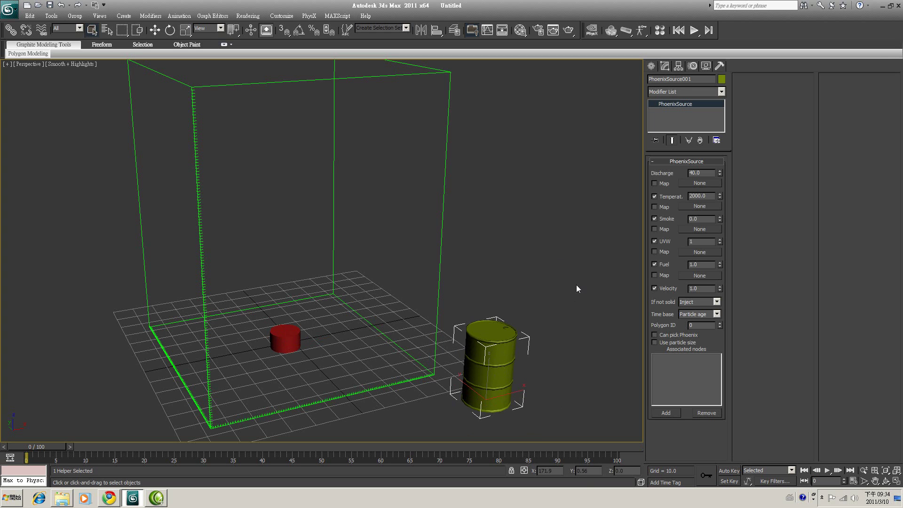
{"action": "left_click", "coordinate": [666, 412]}
{"action": "left_click", "coordinate": [301, 345]}
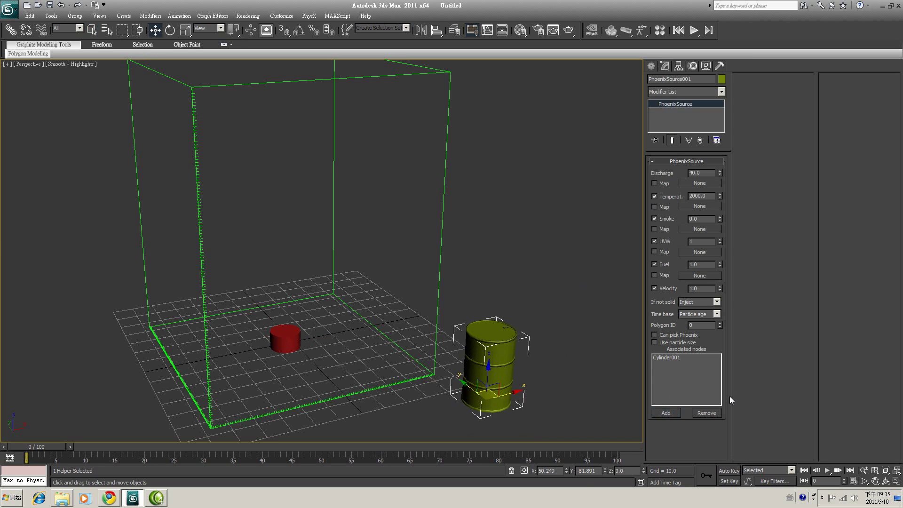
{"action": "left_click", "coordinate": [728, 471]}
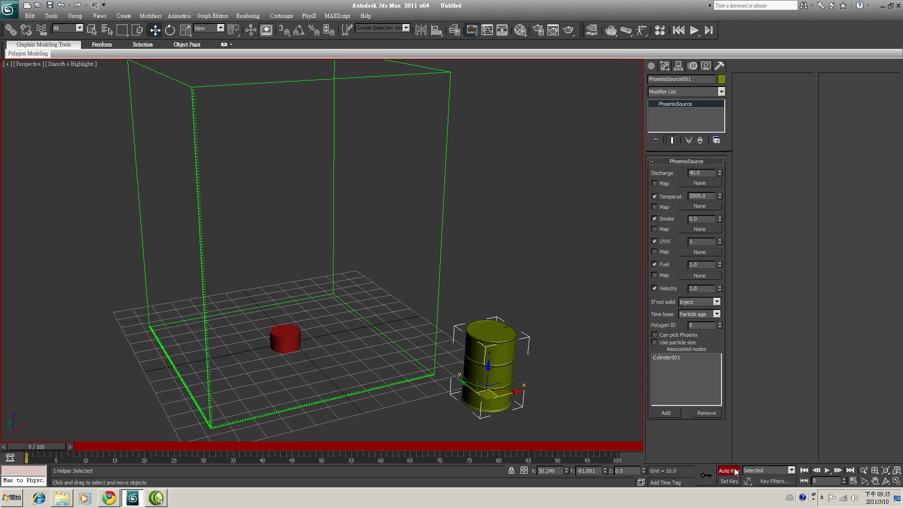
{"action": "left_click", "coordinate": [736, 472]}
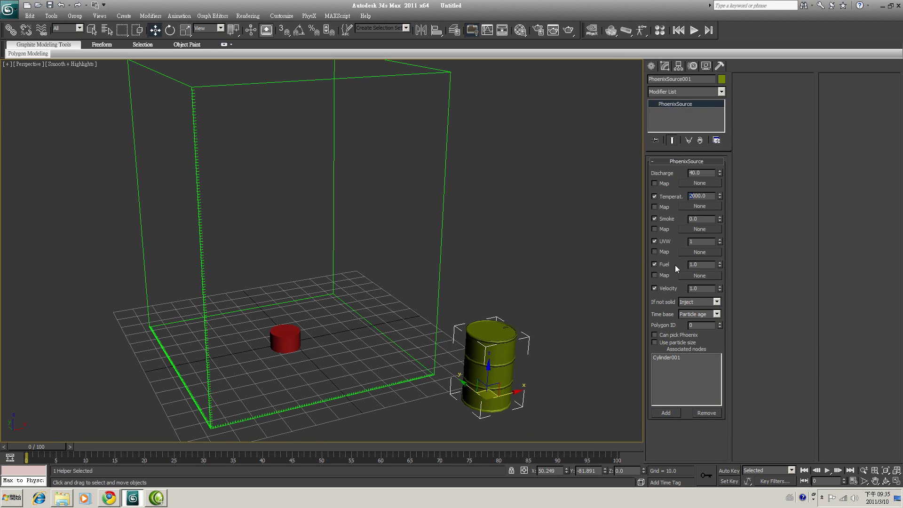
{"action": "type", "text": "3"}
{"action": "type", "text": "5"}
{"action": "left_click", "coordinate": [661, 242]}
{"action": "left_click", "coordinate": [664, 266]}
- Auto Key the source's discharge from 300 at frame 0 to 5 at frame 11
{"action": "left_click", "coordinate": [723, 471]}
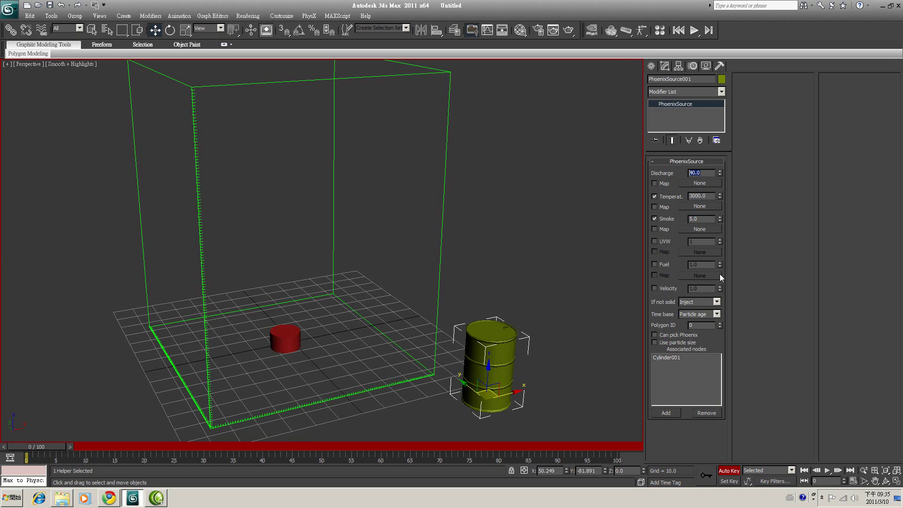
{"action": "type", "text": "300"}
{"action": "key", "text": "Return"}
{"action": "left_click_drag", "start_coordinate": [43, 447], "coordinate": [108, 446]}
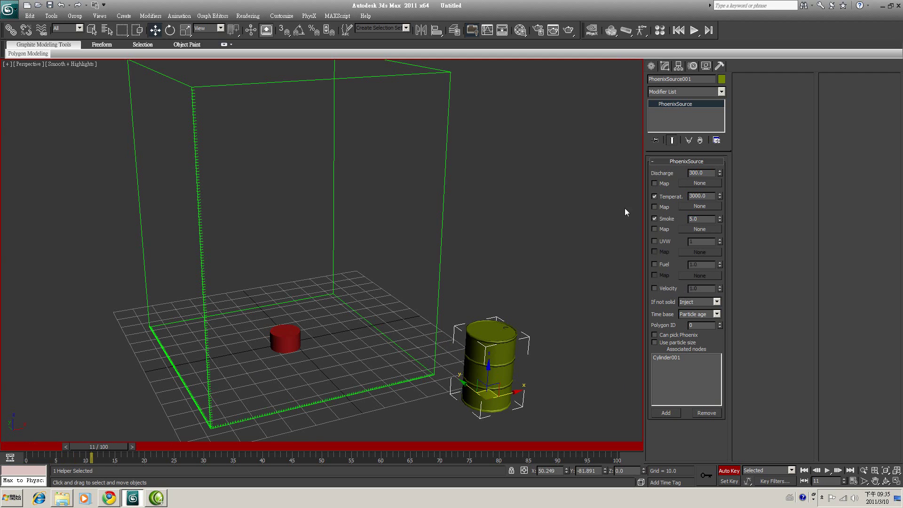
{"action": "type", "text": "5"}
{"action": "key", "text": "Return"}
{"action": "key", "text": "Home"}
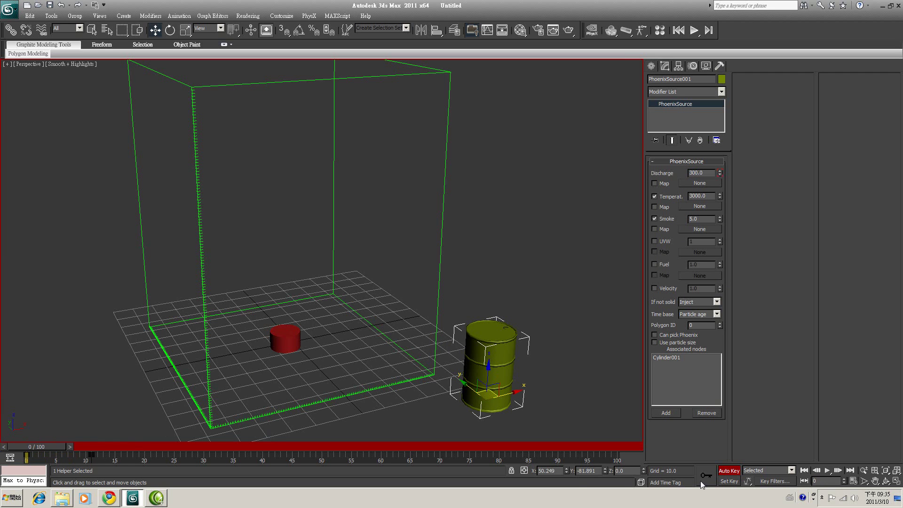
{"action": "left_click", "coordinate": [729, 470]}
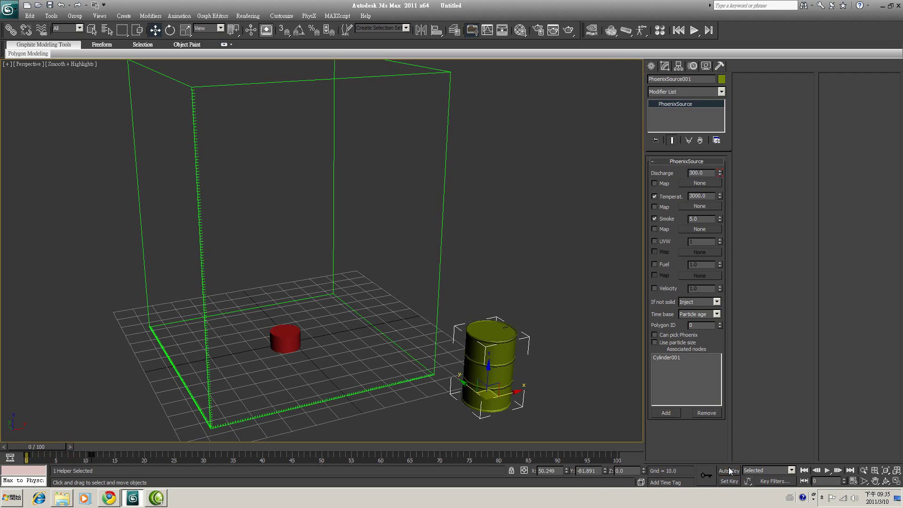
- Give PhoenixFD001 a standard gravity of 0.8 and a maximal step of 30.0
{"action": "left_click", "coordinate": [442, 220]}
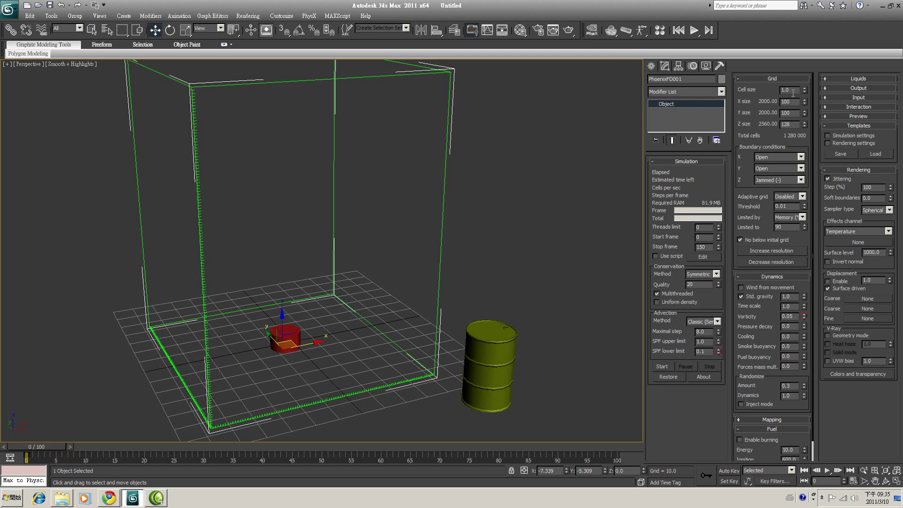
{"action": "left_click", "coordinate": [791, 298]}
{"action": "type", "text": "0.8"}
{"action": "key", "text": "Return"}
{"action": "left_click", "coordinate": [700, 284]}
{"action": "left_click", "coordinate": [714, 331]}
{"action": "type", "text": "30.0"}
{"action": "left_click", "coordinate": [886, 480]}
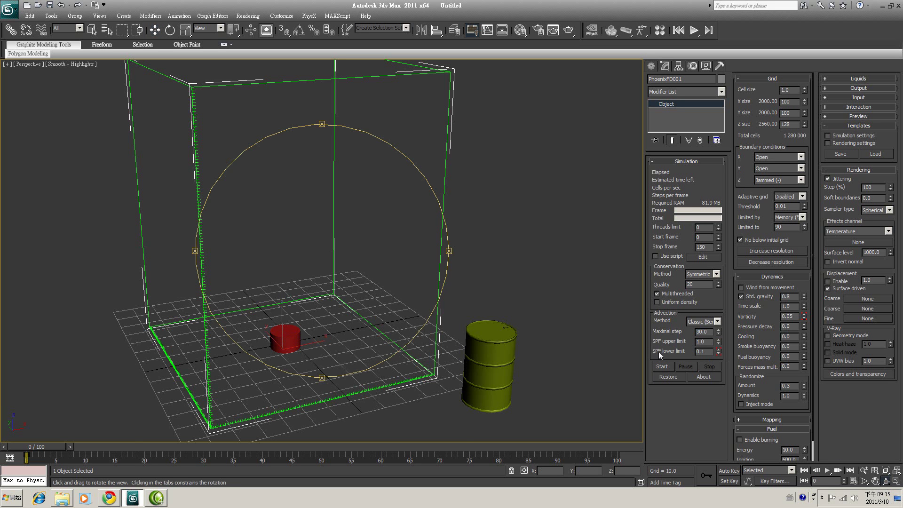
{"action": "left_click_drag", "start_coordinate": [332, 241], "coordinate": [600, 345]}
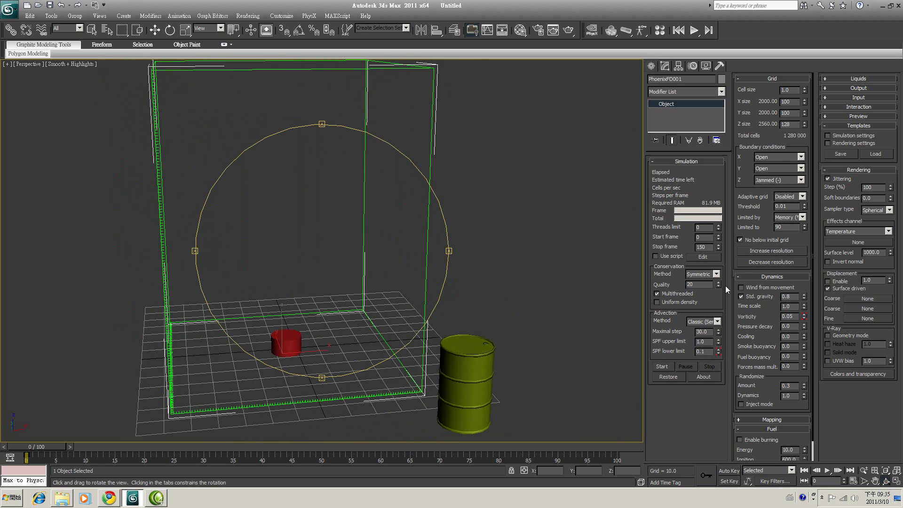
- Simulate PhoenixFD001 and scrub to frame 100 to review the mushroom-cloud plume
{"action": "left_click", "coordinate": [662, 367]}
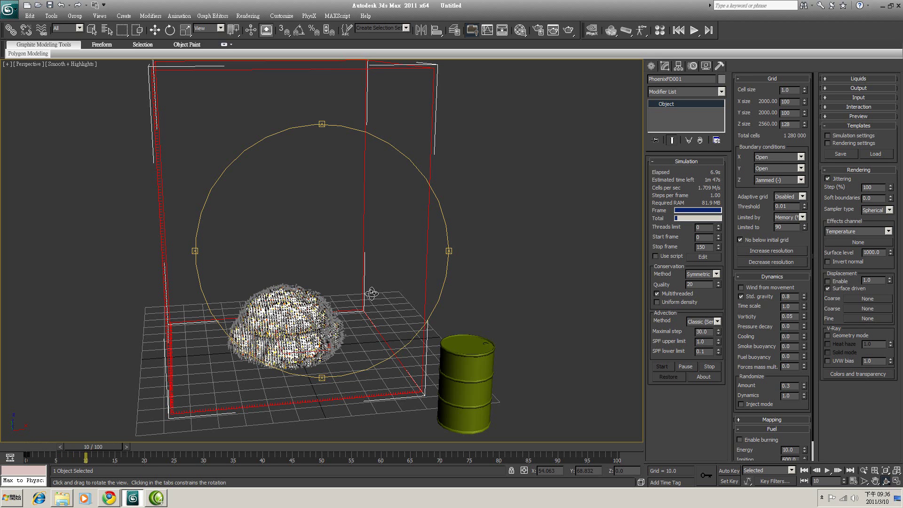
{"action": "left_click", "coordinate": [822, 498]}
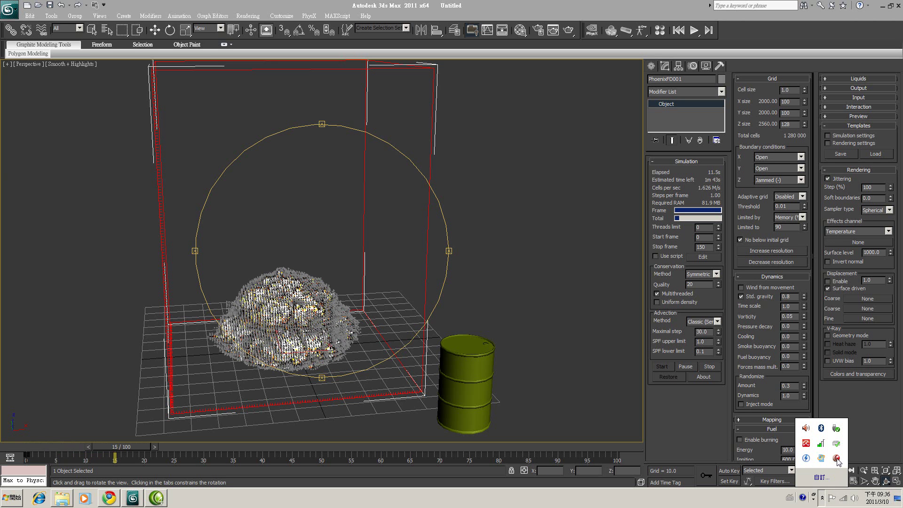
{"action": "left_click", "coordinate": [836, 459]}
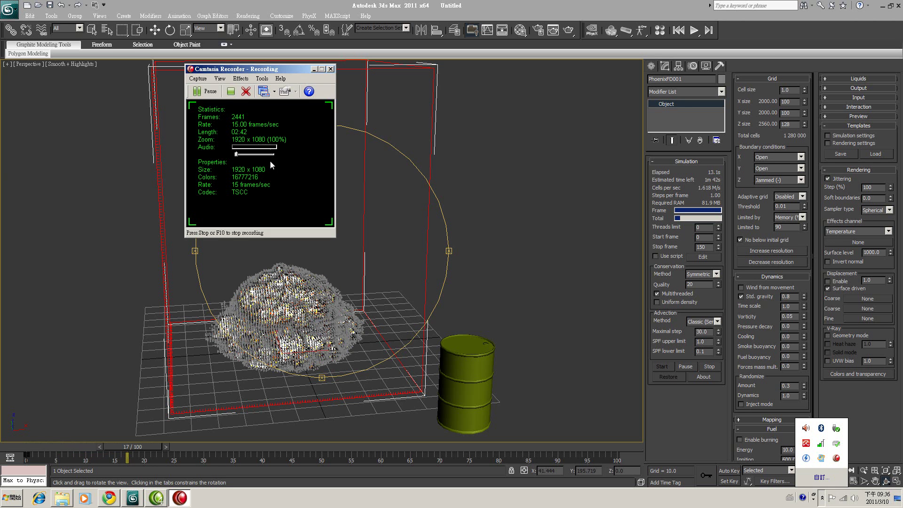
{"action": "left_click", "coordinate": [230, 92]}
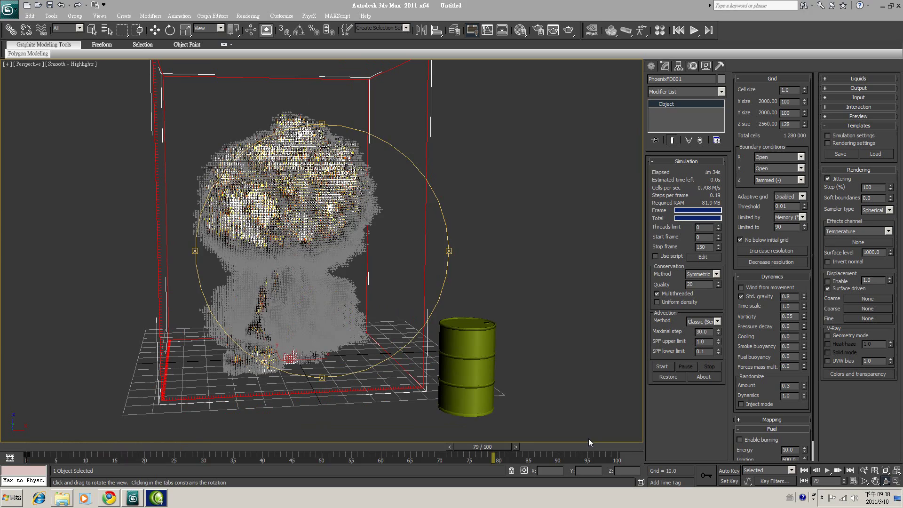
{"action": "left_click_drag", "start_coordinate": [588, 444], "coordinate": [620, 445]}
{"action": "key", "text": "ctrl+r"}
{"action": "left_click_drag", "start_coordinate": [330, 274], "coordinate": [315, 242]}
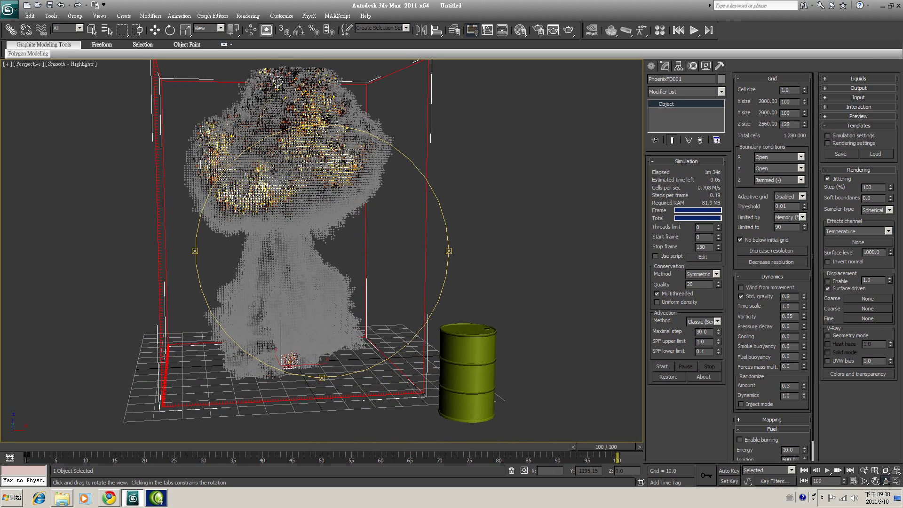
- Set the animation length to 150 frames and return to the first frame
{"action": "right_click", "coordinate": [805, 481]}
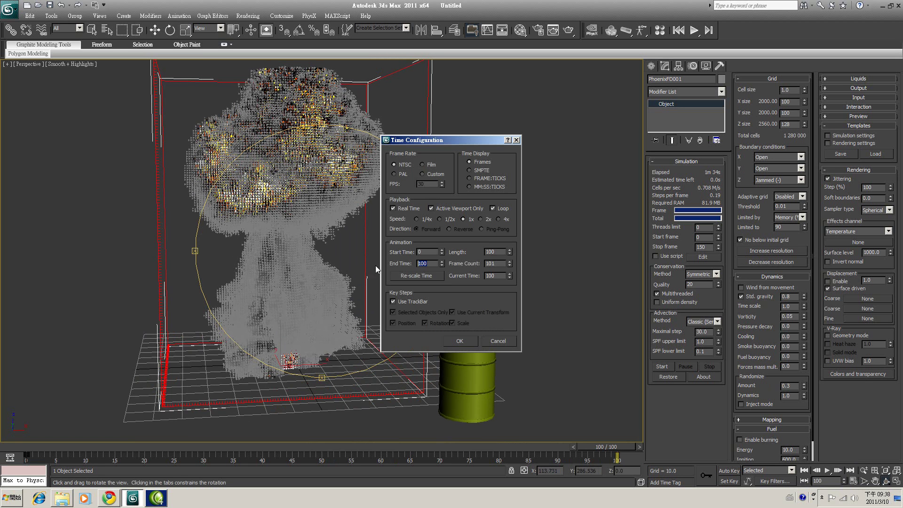
{"action": "type", "text": "150"}
{"action": "left_click", "coordinate": [468, 343]}
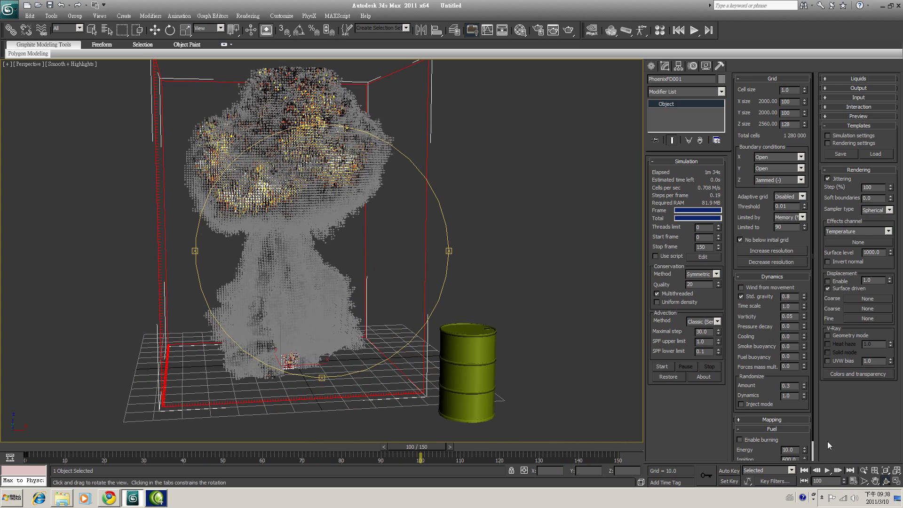
{"action": "left_click", "coordinate": [804, 470]}
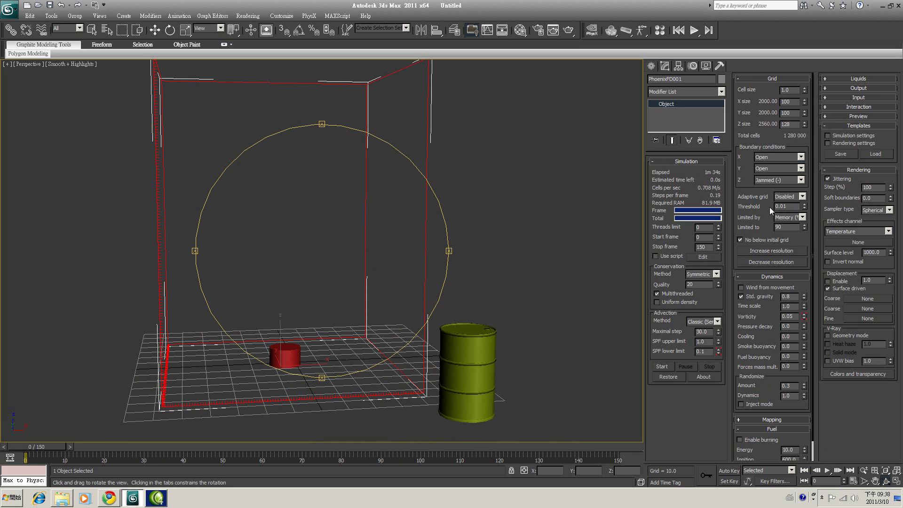
- Make the Phoenix grid adapt to Smoke and set simulation Quality to 8
{"action": "left_click", "coordinate": [802, 196]}
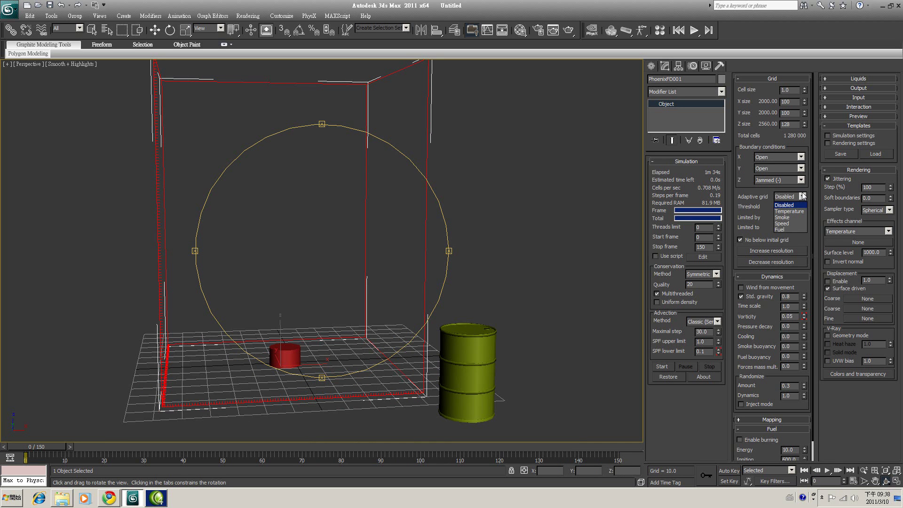
{"action": "left_click", "coordinate": [783, 218]}
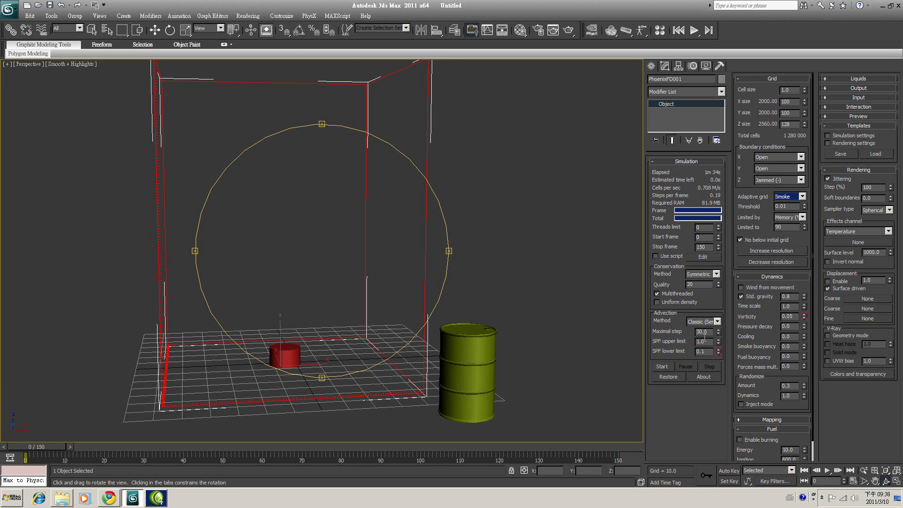
{"action": "left_click", "coordinate": [698, 285]}
{"action": "left_click", "coordinate": [693, 283]}
- Start the smoke simulation and let it run to about frame 29
{"action": "left_click", "coordinate": [661, 366]}
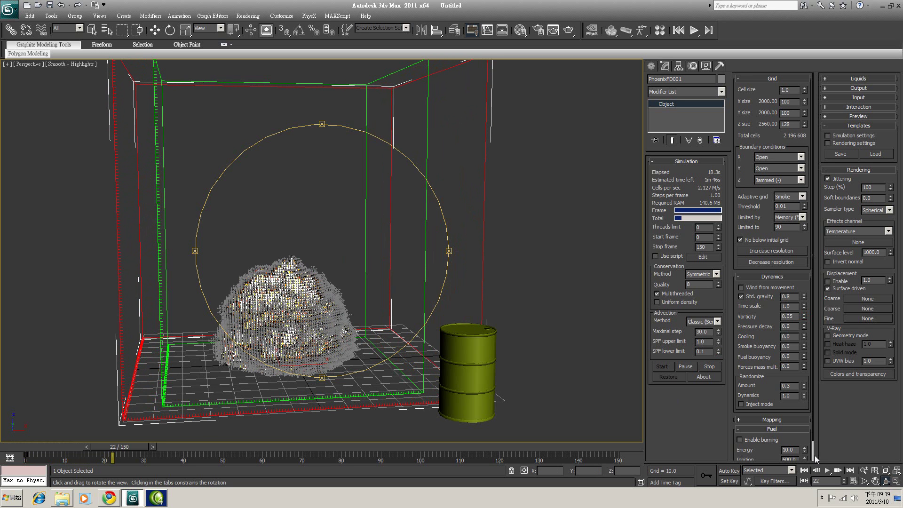
{"action": "left_click", "coordinate": [822, 498]}
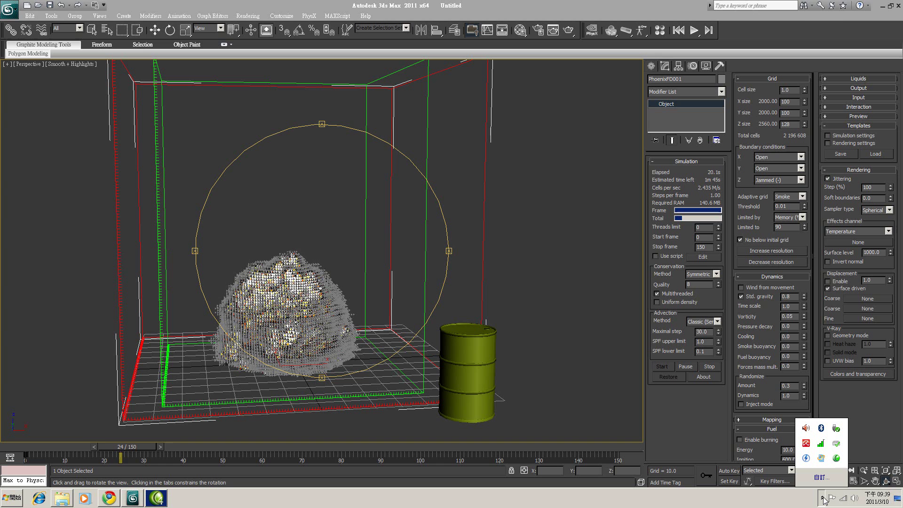
- Scrub to frame 55, orbit around the mushroom cloud, and review cell size, Quality and Maximal step
{"action": "left_click", "coordinate": [837, 459]}
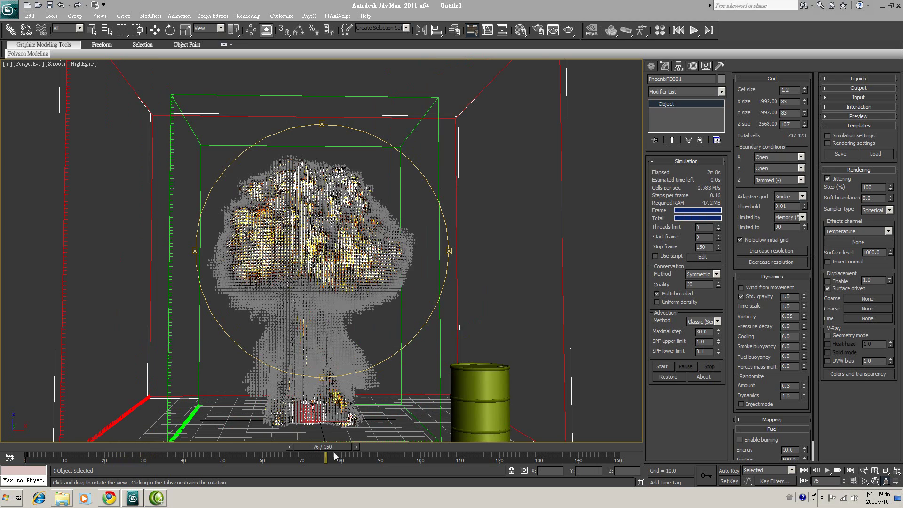
{"action": "left_click_drag", "start_coordinate": [333, 447], "coordinate": [376, 451]}
{"action": "key", "text": "ctrl+r"}
{"action": "left_click_drag", "start_coordinate": [356, 309], "coordinate": [607, 298]}
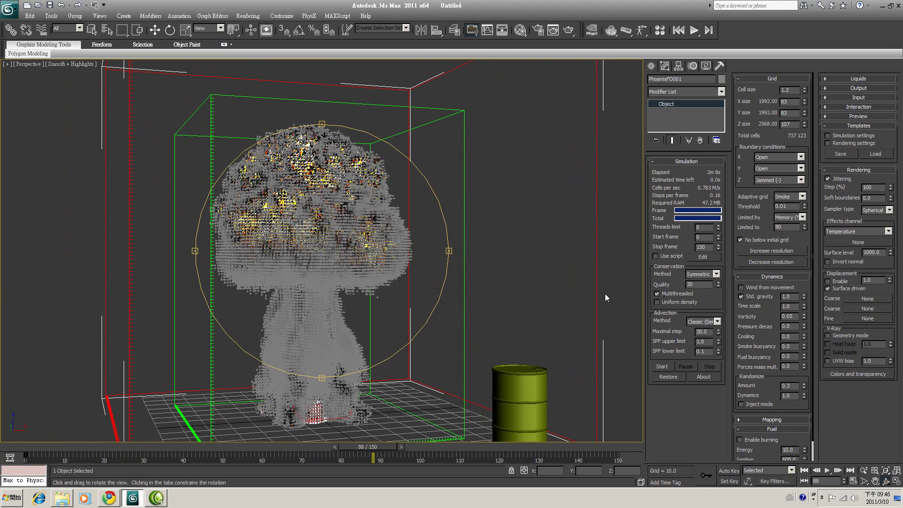
{"action": "double_click", "coordinate": [789, 90]}
{"action": "double_click", "coordinate": [704, 284]}
{"action": "double_click", "coordinate": [711, 331]}
- Return to frame 77, orbit to a near-frontal view, and set cell size to 0.5
{"action": "left_click_drag", "start_coordinate": [363, 446], "coordinate": [302, 455]}
{"action": "key", "text": "ctrl+r"}
{"action": "left_click_drag", "start_coordinate": [333, 320], "coordinate": [346, 312]}
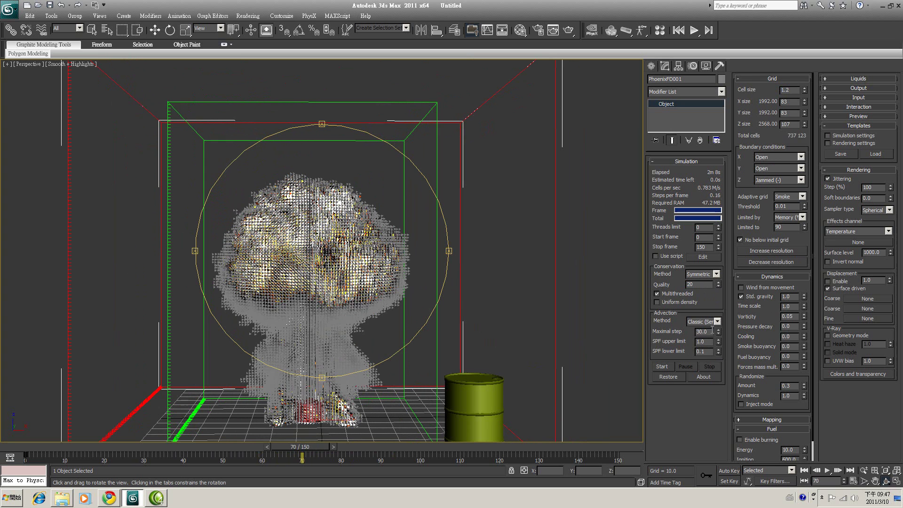
{"action": "left_click", "coordinate": [794, 89]}
{"action": "key", "text": "Return"}
{"action": "double_click", "coordinate": [710, 331]}
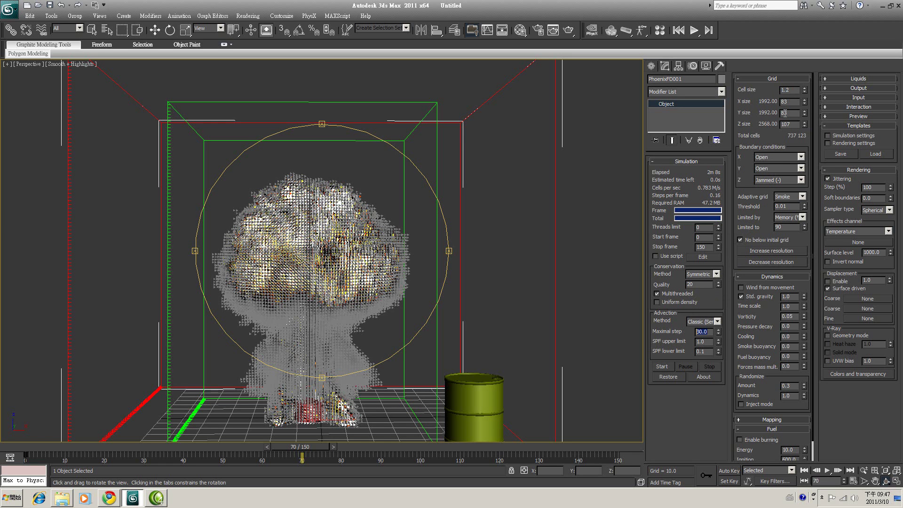
{"action": "double_click", "coordinate": [795, 89]}
{"action": "type", "text": "0.5"}
{"action": "key", "text": "Return"}
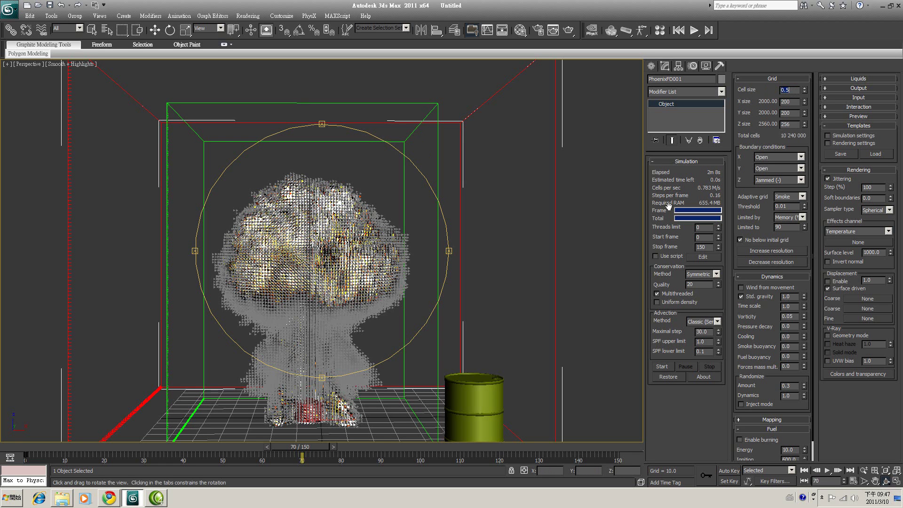
{"action": "type", "text": "1.2"}
{"action": "key", "text": "Return"}
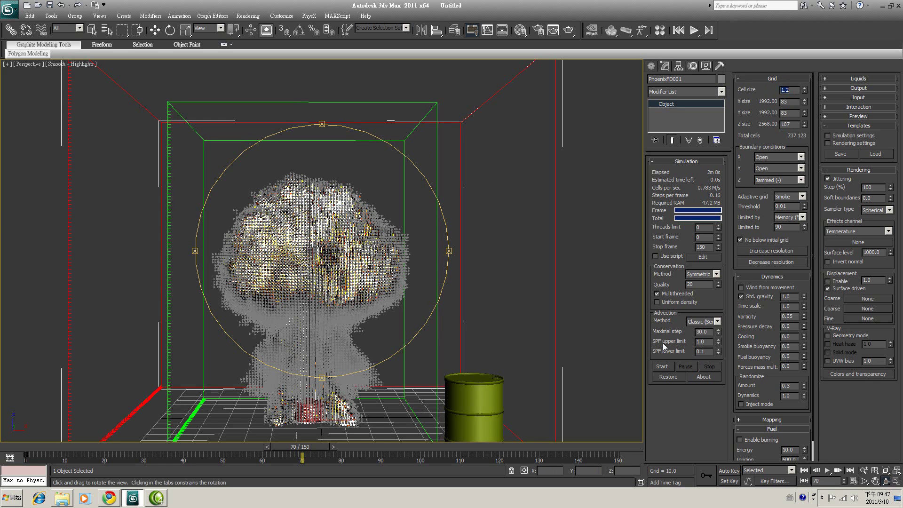
{"action": "left_click_drag", "start_coordinate": [711, 331], "coordinate": [698, 332]}
{"action": "left_click_drag", "start_coordinate": [331, 449], "coordinate": [291, 449]}
{"action": "middle_click_drag", "start_coordinate": [357, 329], "coordinate": [353, 270], "text": "alt"}
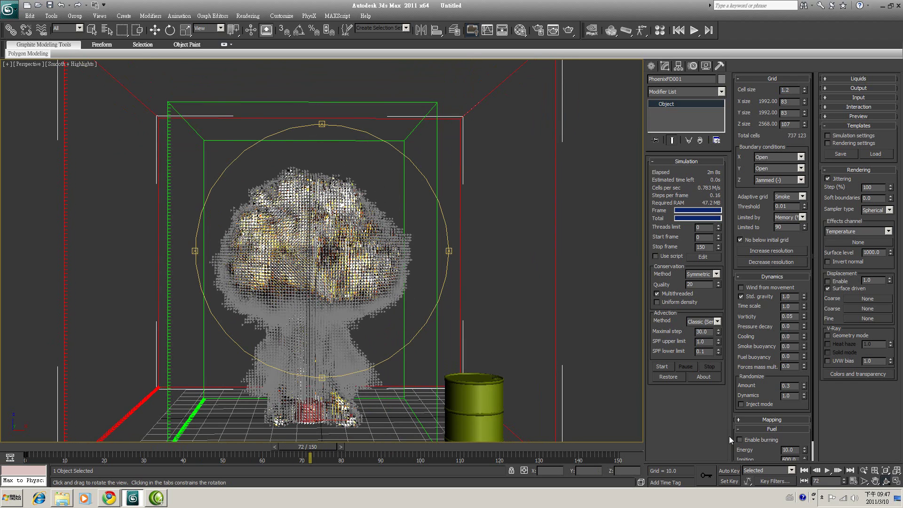
{"action": "left_click_drag", "start_coordinate": [332, 290], "coordinate": [332, 278]}
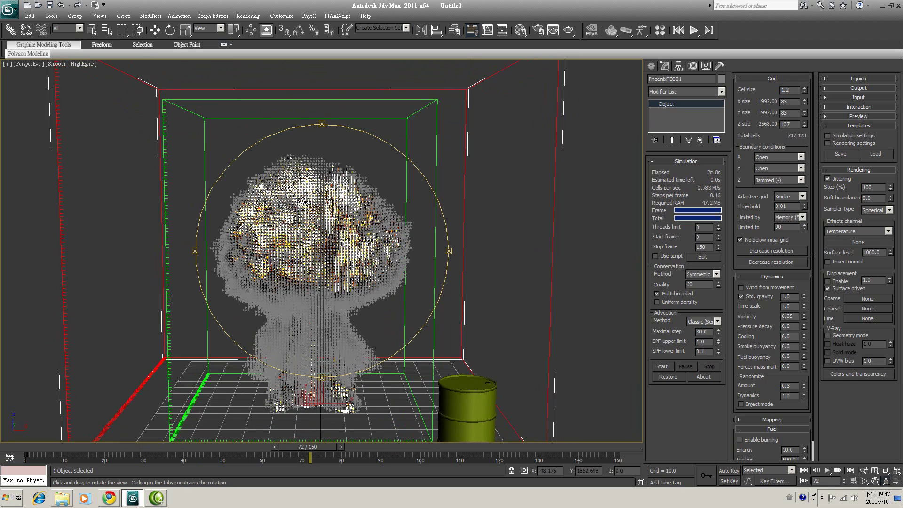
- Restore the four-view layout and create a Target Direct light aimed at the smoke in Top view
{"action": "left_click", "coordinate": [896, 481]}
{"action": "key", "text": "Escape"}
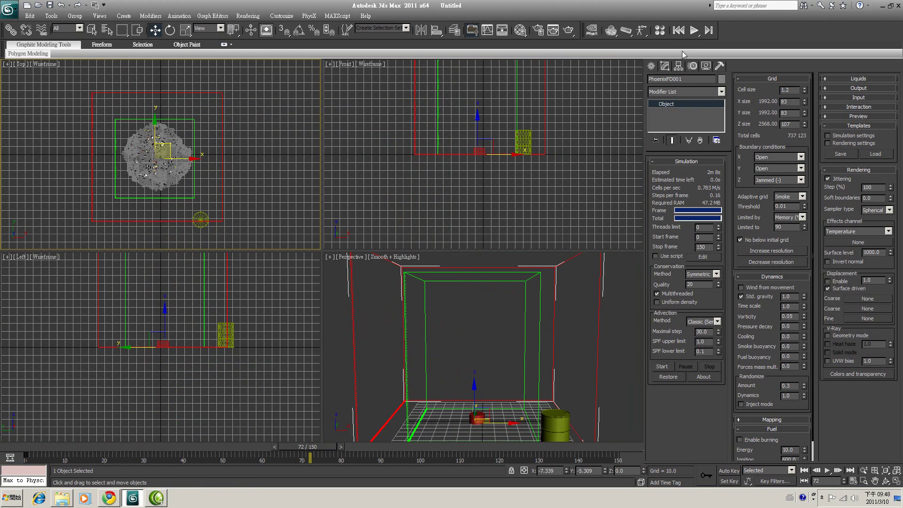
{"action": "left_click", "coordinate": [652, 66]}
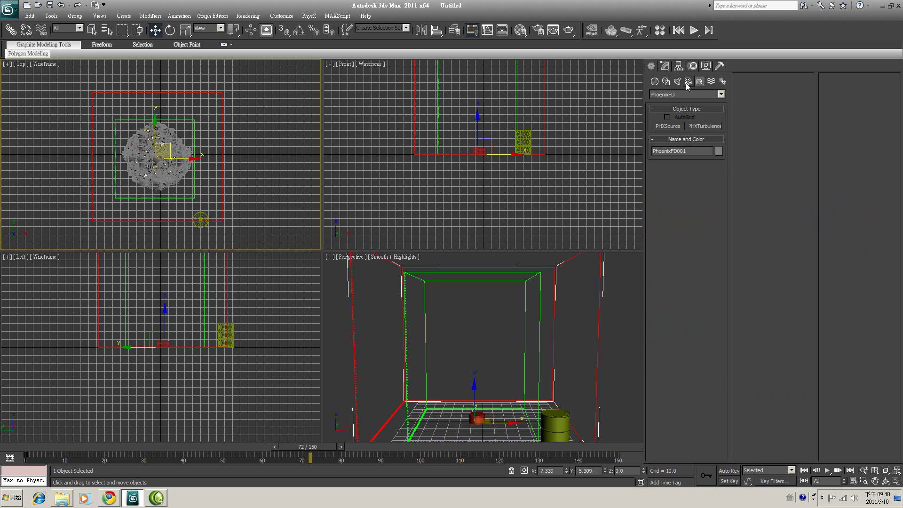
{"action": "left_click", "coordinate": [677, 81]}
{"action": "left_click", "coordinate": [710, 95]}
{"action": "left_click", "coordinate": [698, 110]}
{"action": "left_click", "coordinate": [681, 136]}
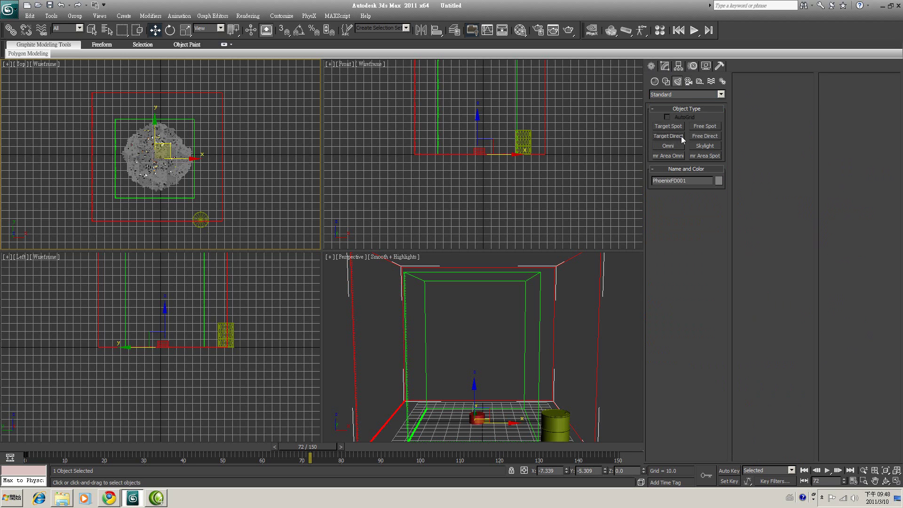
{"action": "scroll", "coordinate": [168, 203], "scroll_direction": "down", "scroll_amount": 2}
{"action": "middle_click_drag", "start_coordinate": [214, 109], "coordinate": [210, 127]}
{"action": "left_click_drag", "start_coordinate": [207, 77], "coordinate": [155, 202]}
- Raise the Direct001 light high above the scene in the Perspective view
{"action": "right_click", "coordinate": [455, 210]}
{"action": "right_click", "coordinate": [574, 329]}
{"action": "key", "text": "w"}
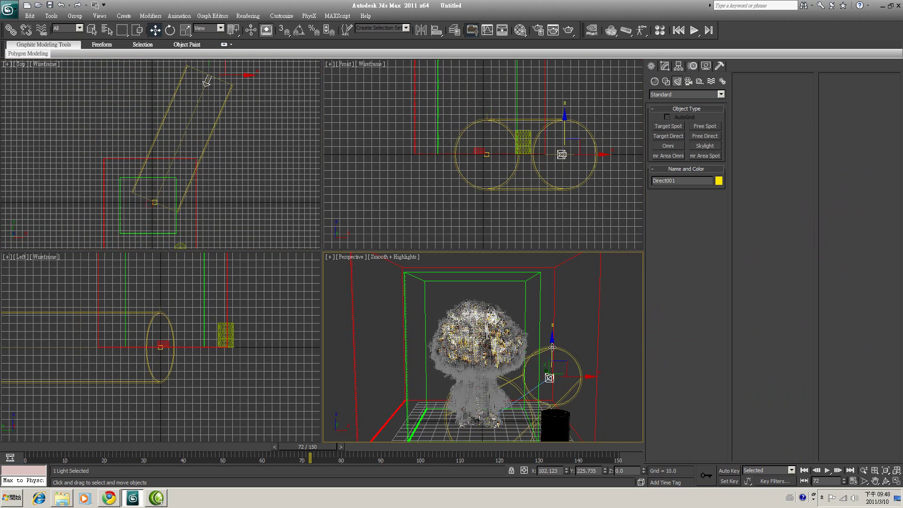
{"action": "left_click_drag", "start_coordinate": [554, 347], "coordinate": [545, 234]}
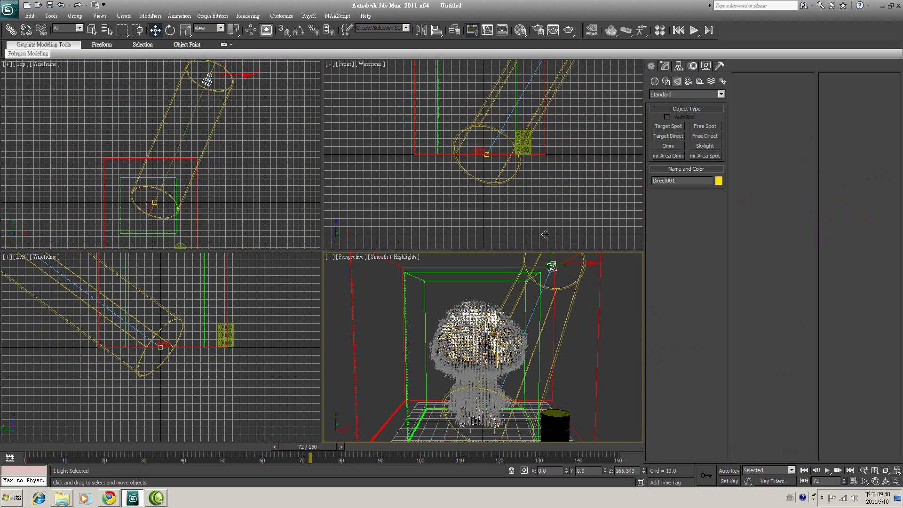
{"action": "left_click", "coordinate": [665, 66]}
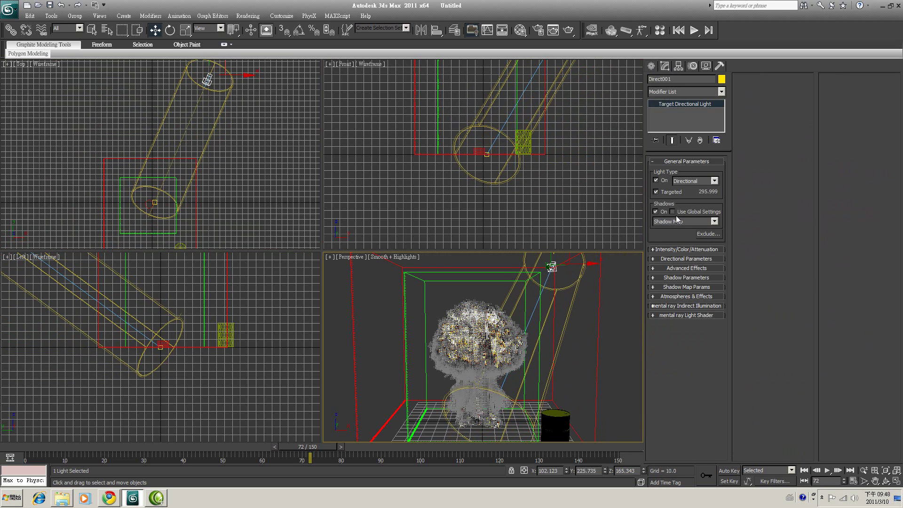
- Switch the light's shadows to VRayShadow and set its multiplier to 5
{"action": "left_click", "coordinate": [715, 221]}
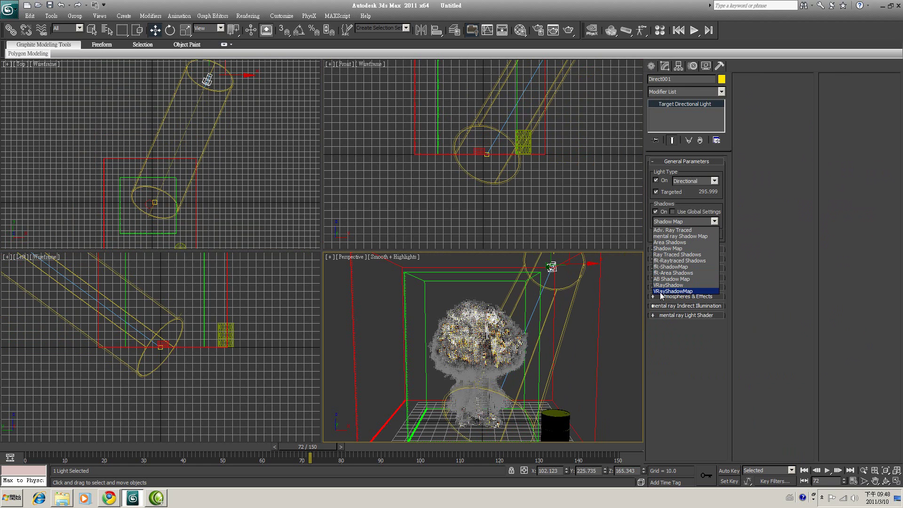
{"action": "left_click", "coordinate": [690, 284]}
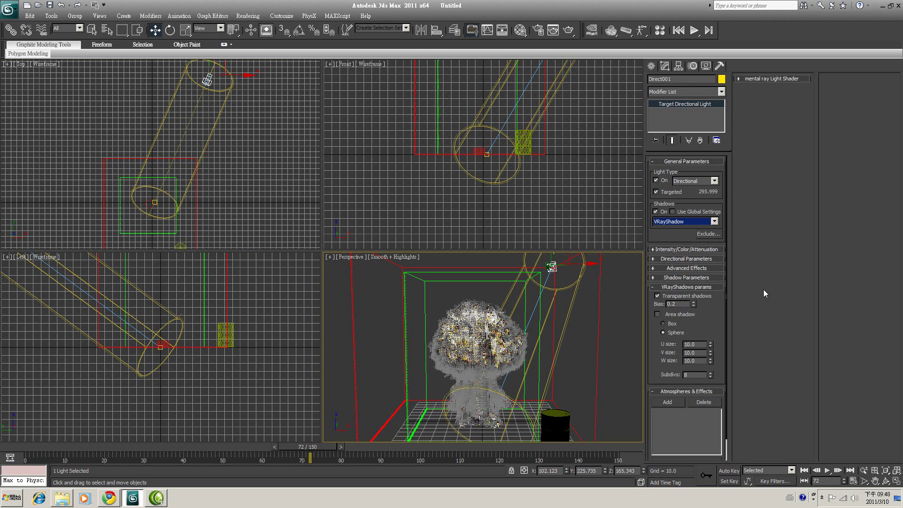
{"action": "left_click", "coordinate": [707, 250]}
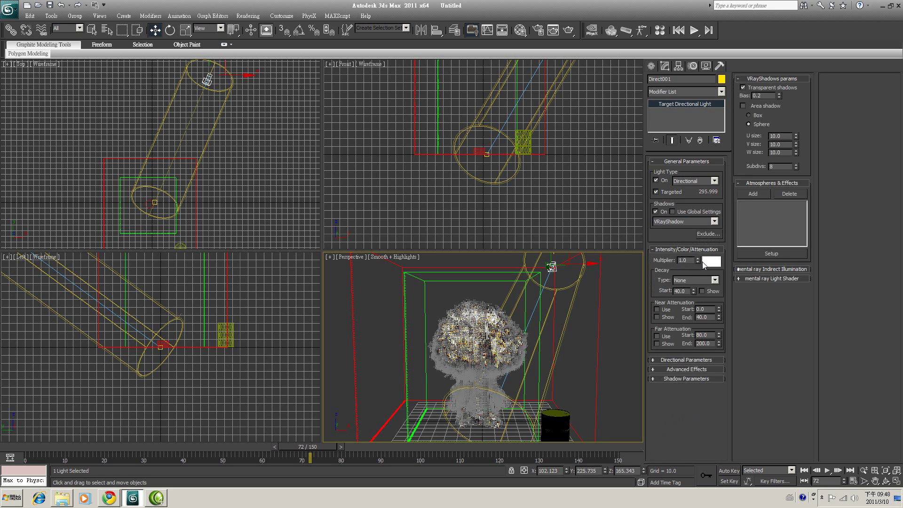
{"action": "type", "text": "5"}
- Change the light colour to a peach-orange tint
{"action": "left_click", "coordinate": [711, 262]}
{"action": "left_click_drag", "start_coordinate": [241, 126], "coordinate": [197, 57]}
{"action": "left_click_drag", "start_coordinate": [268, 128], "coordinate": [268, 105]}
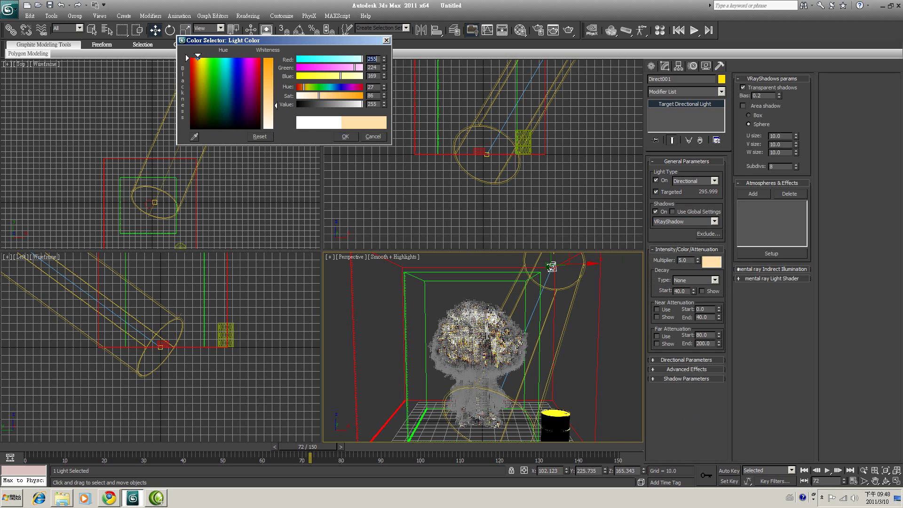
{"action": "left_click", "coordinate": [345, 137]}
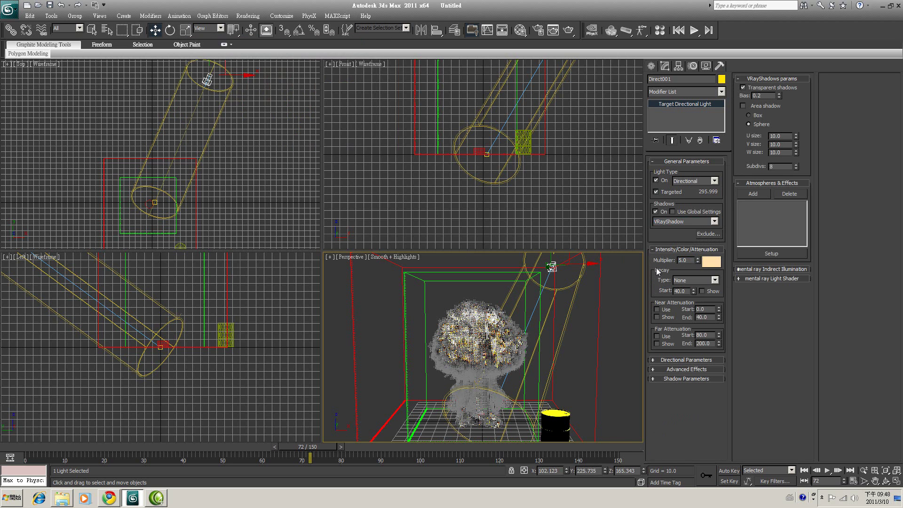
- Widen the light cone to hotspot 149 and falloff 154
{"action": "left_click", "coordinate": [701, 361]}
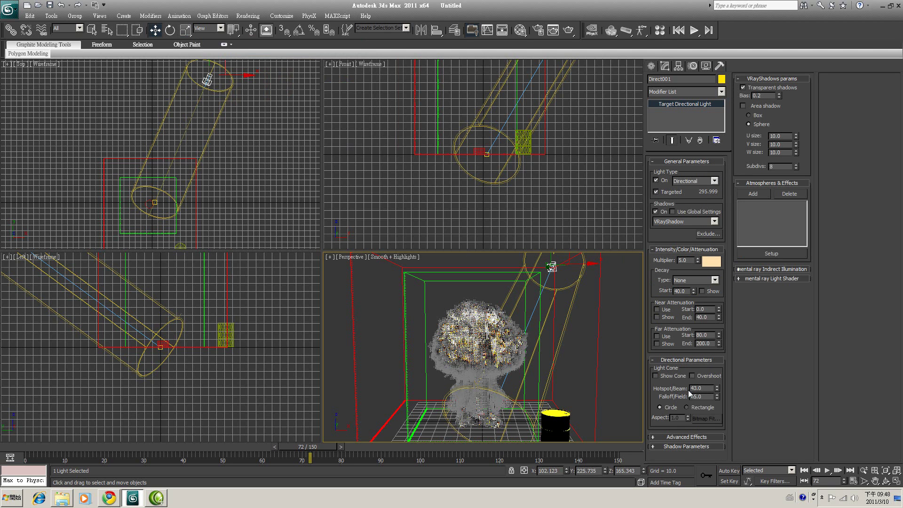
{"action": "right_click", "coordinate": [660, 368]}
{"action": "left_click", "coordinate": [782, 395]}
{"action": "key", "text": "alt+w"}
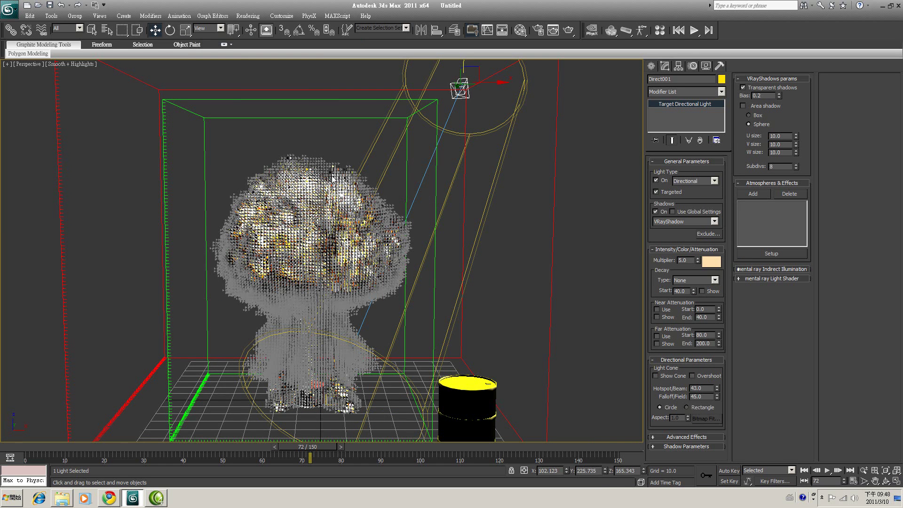
{"action": "left_click", "coordinate": [685, 363]}
{"action": "left_click_drag", "start_coordinate": [717, 388], "coordinate": [748, 337]}
{"action": "left_click_drag", "start_coordinate": [719, 386], "coordinate": [726, 356]}
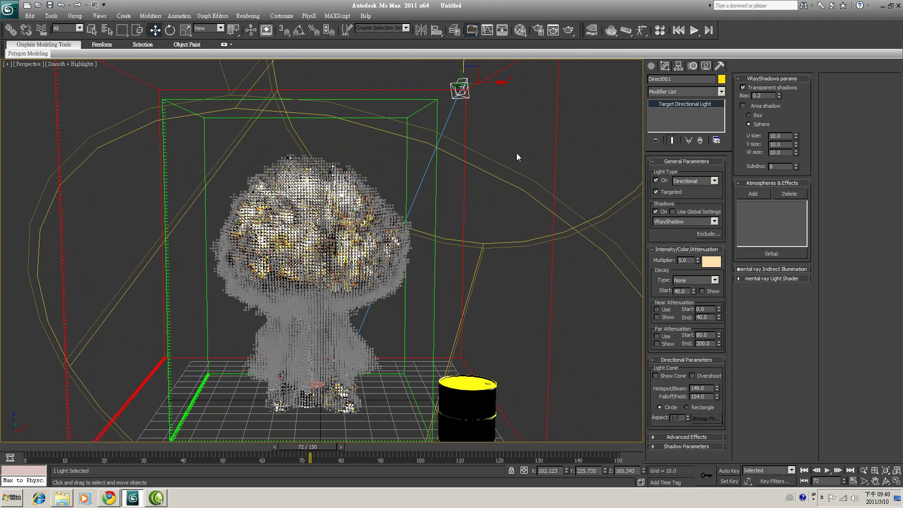
- Open Render Setup and render a test of frame 72 with the Default Scanline Renderer
{"action": "left_click", "coordinate": [503, 197]}
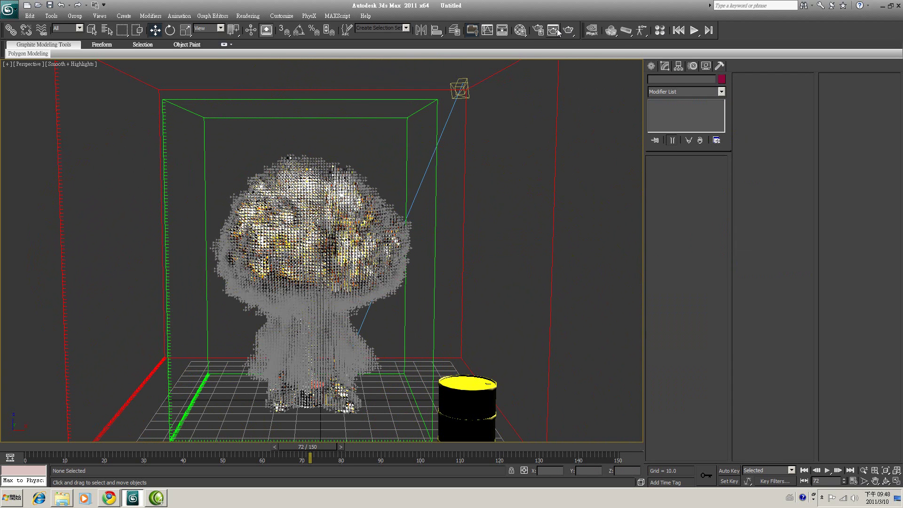
{"action": "left_click", "coordinate": [537, 30]}
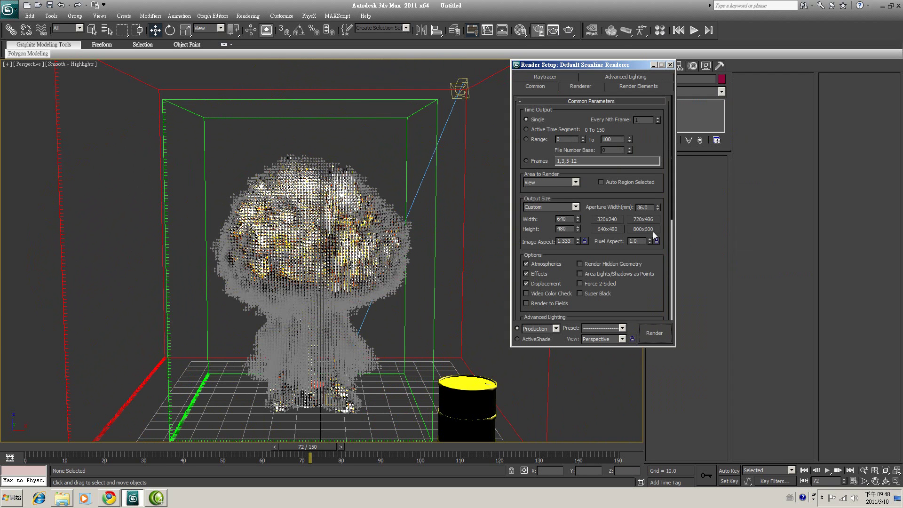
{"action": "scroll", "coordinate": [496, 302], "scroll_direction": "up", "scroll_amount": 3}
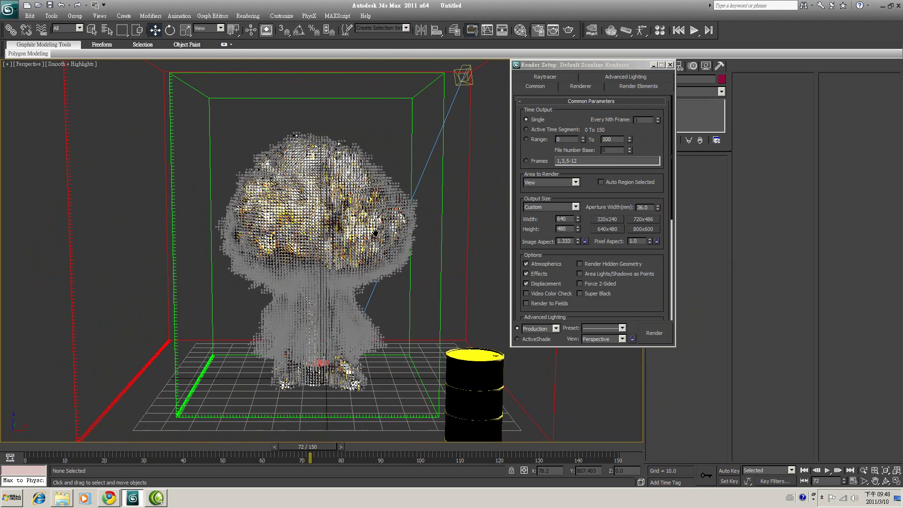
{"action": "key", "text": "shift+q"}
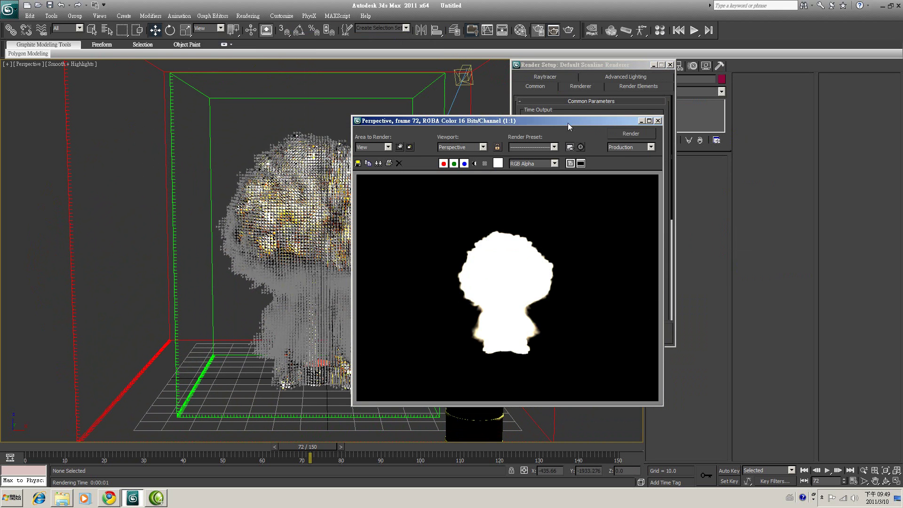
{"action": "left_click_drag", "start_coordinate": [587, 120], "coordinate": [453, 120]}
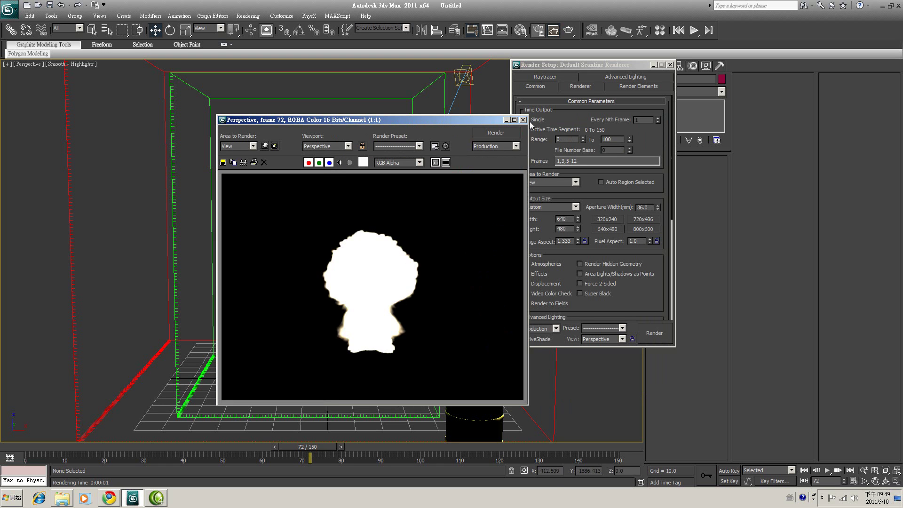
{"action": "left_click", "coordinate": [522, 119]}
- Reposition the Render Setup window and scroll down to the Assign Renderer rollout
{"action": "left_click_drag", "start_coordinate": [616, 65], "coordinate": [513, 63]}
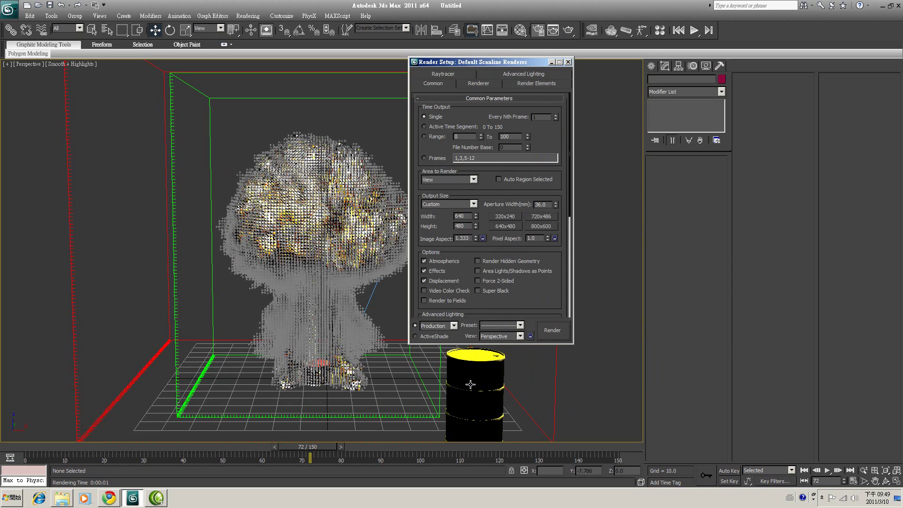
{"action": "left_click_drag", "start_coordinate": [489, 64], "coordinate": [561, 65]}
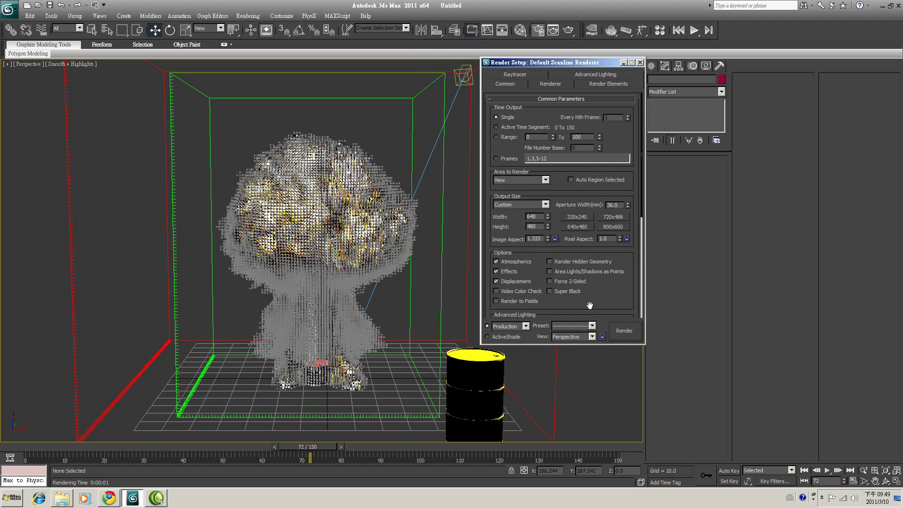
{"action": "scroll", "coordinate": [592, 283], "scroll_direction": "down", "scroll_amount": 4}
{"action": "scroll", "coordinate": [591, 278], "scroll_direction": "down", "scroll_amount": 3}
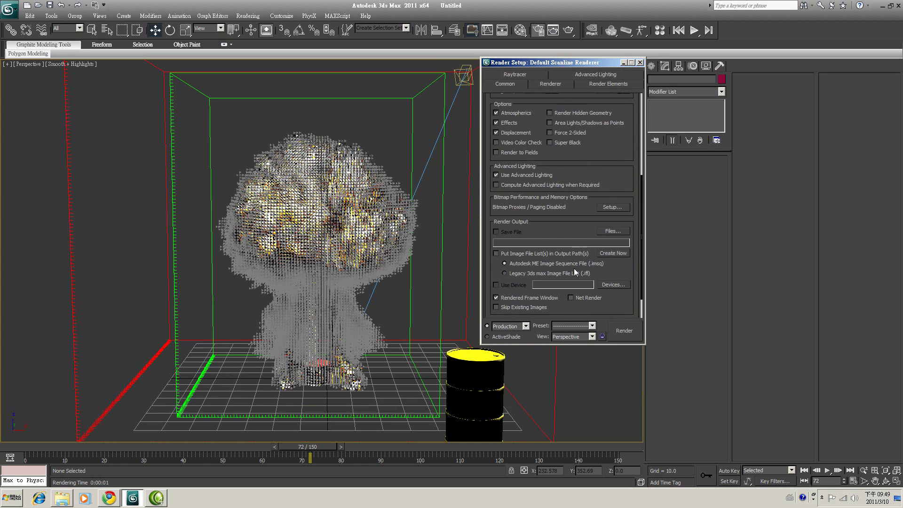
{"action": "scroll", "coordinate": [611, 277], "scroll_direction": "down", "scroll_amount": 3}
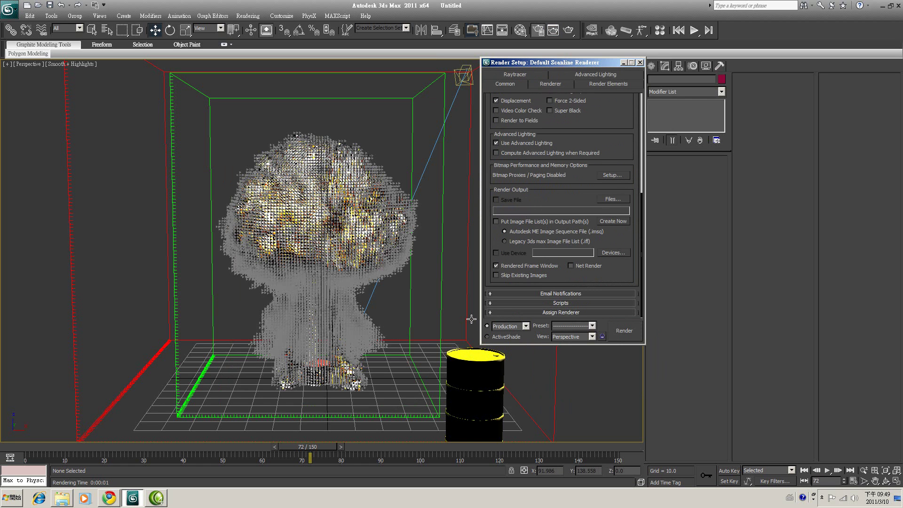
- Assign V-Ray Adv 2.00.02 as the production renderer
{"action": "left_click", "coordinate": [822, 497]}
{"action": "left_click", "coordinate": [838, 460]}
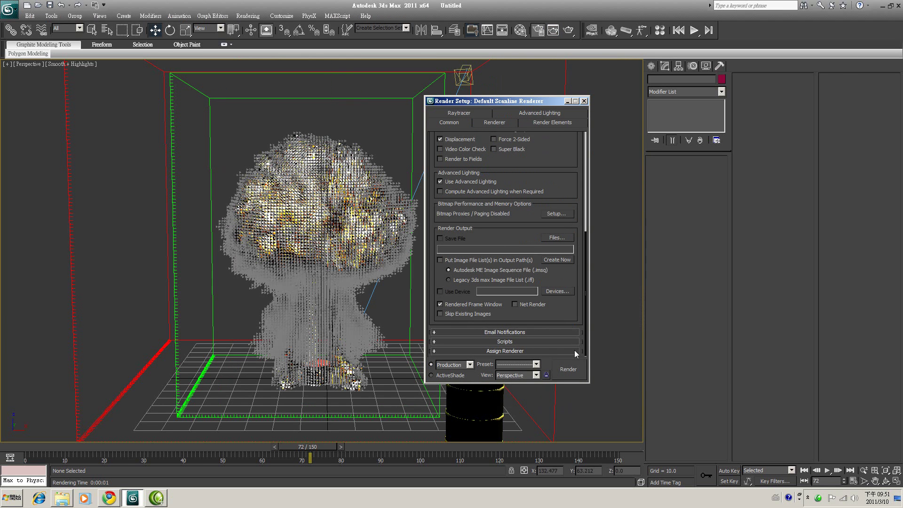
{"action": "left_click", "coordinate": [501, 352]}
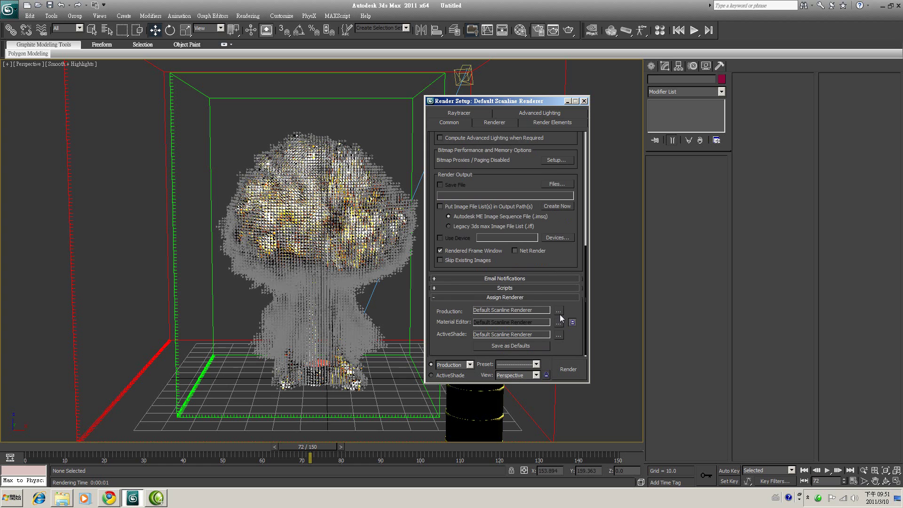
{"action": "left_click", "coordinate": [559, 312]}
{"action": "left_click", "coordinate": [477, 206]}
{"action": "left_click", "coordinate": [510, 306]}
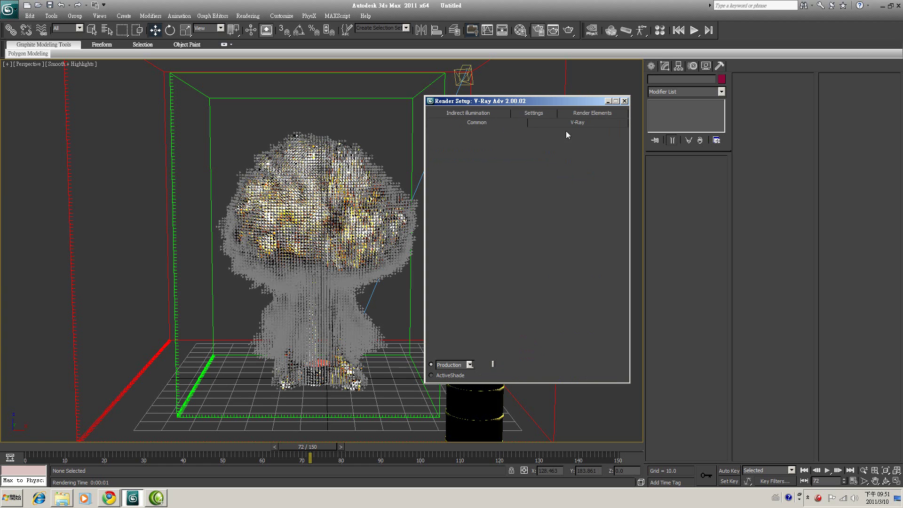
{"action": "left_click", "coordinate": [469, 114]}
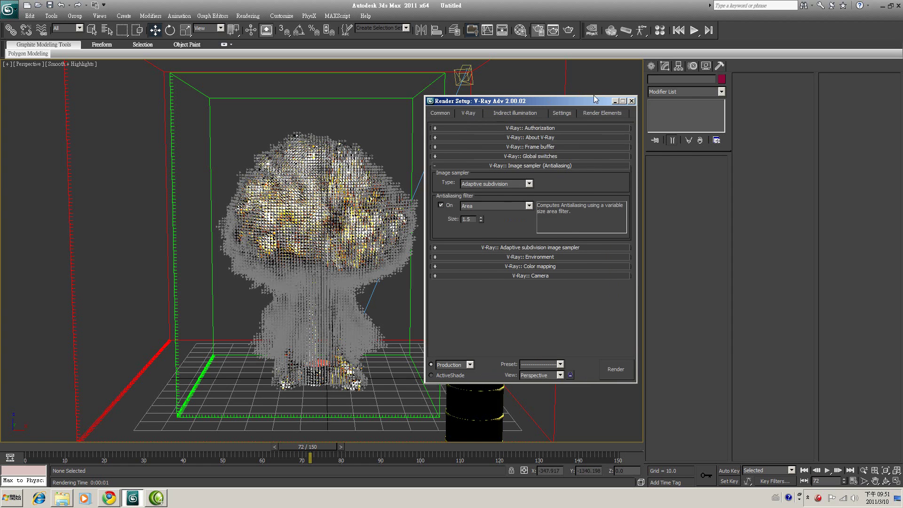
{"action": "left_click_drag", "start_coordinate": [522, 100], "coordinate": [580, 104]}
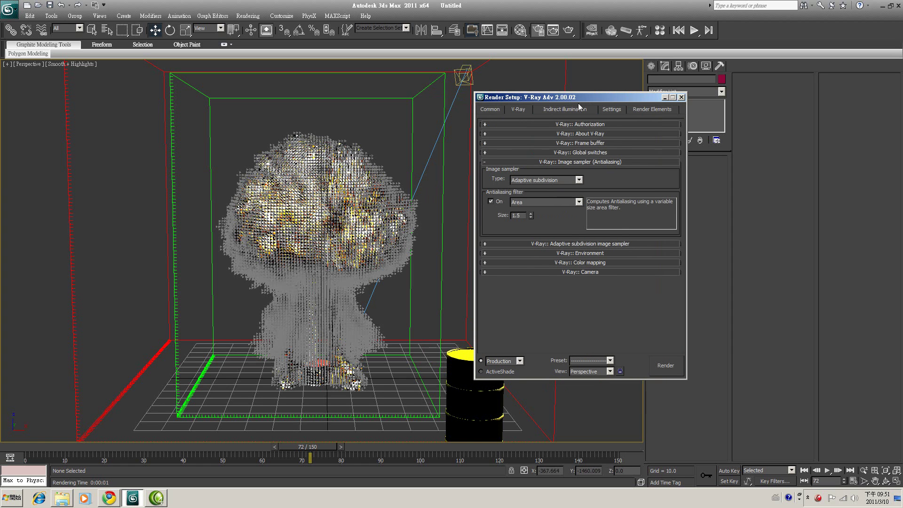
- Turn on the GI skylight environment override in the V-Ray settings
{"action": "left_click", "coordinate": [561, 254]}
{"action": "left_click", "coordinate": [488, 270]}
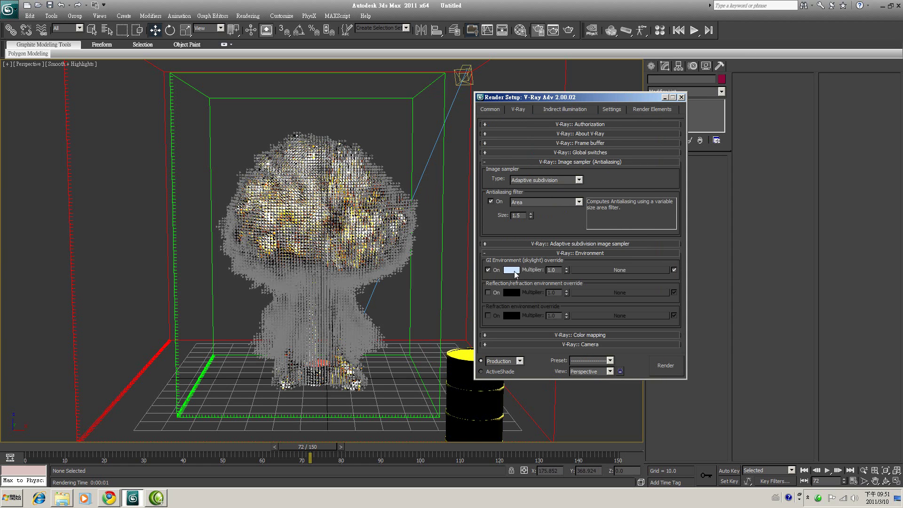
{"action": "double_click", "coordinate": [549, 269]}
- Enable sub-pixel mapping and Don't affect colors in V-Ray colour mapping
{"action": "left_click", "coordinate": [514, 162]}
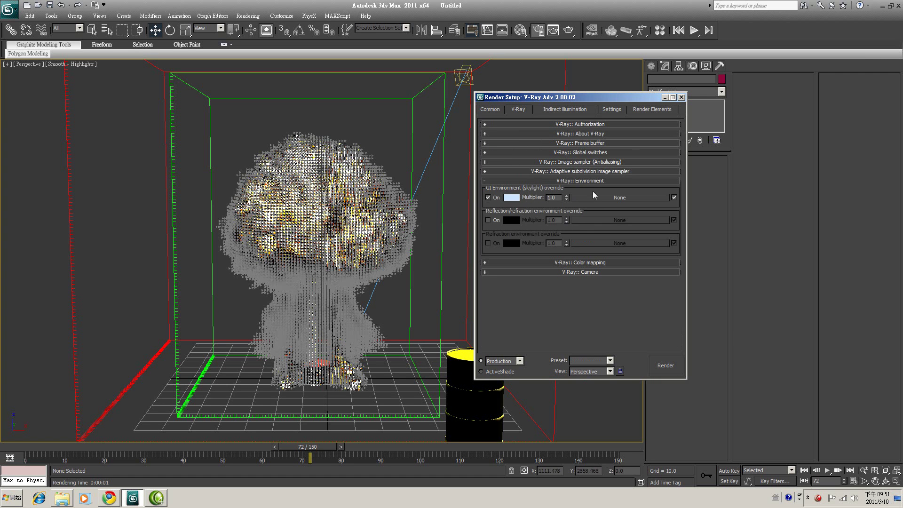
{"action": "left_click", "coordinate": [578, 262]}
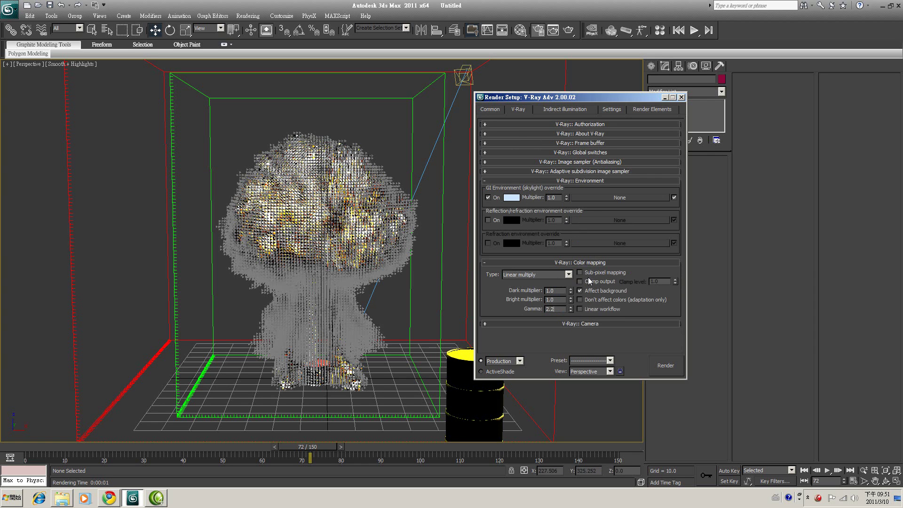
{"action": "left_click", "coordinate": [618, 273]}
{"action": "left_click", "coordinate": [623, 301]}
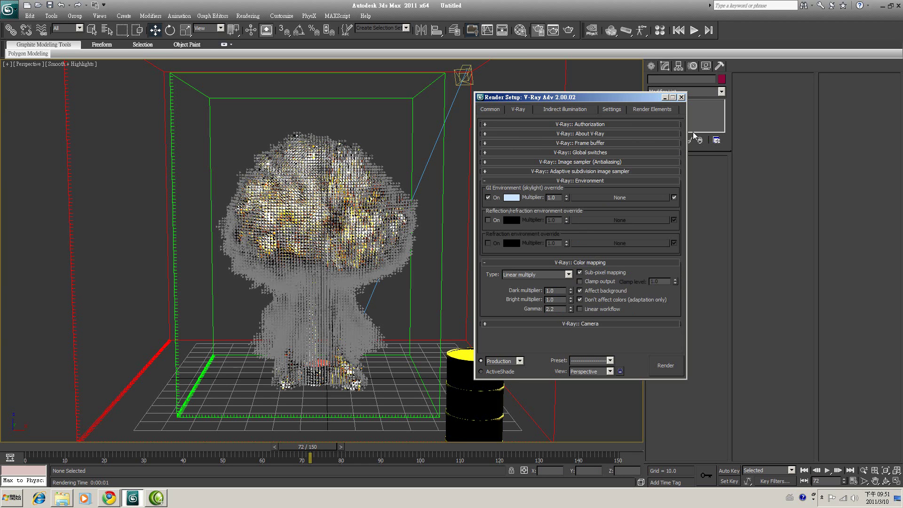
- Close Render Setup, render the current frame, and select the PhoenixFD001 grid
{"action": "left_click", "coordinate": [682, 98]}
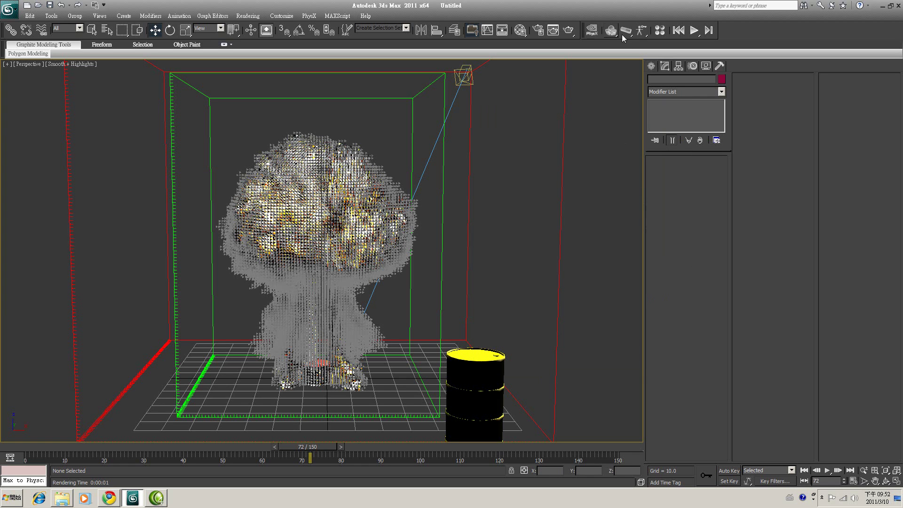
{"action": "left_click", "coordinate": [570, 30]}
{"action": "left_click", "coordinate": [470, 146]}
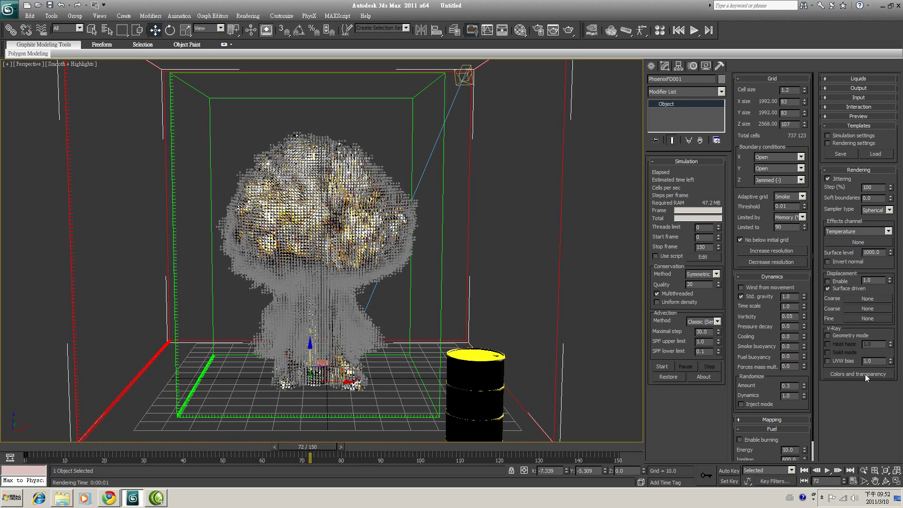
- Set the smoke's simple diffuse colour to dark gray 49
{"action": "left_click", "coordinate": [866, 374]}
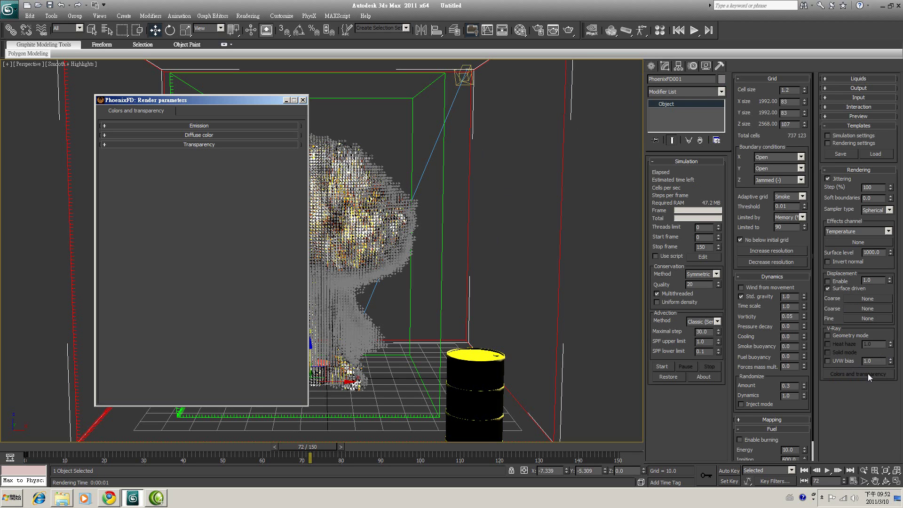
{"action": "left_click", "coordinate": [206, 135]}
{"action": "left_click", "coordinate": [173, 172]}
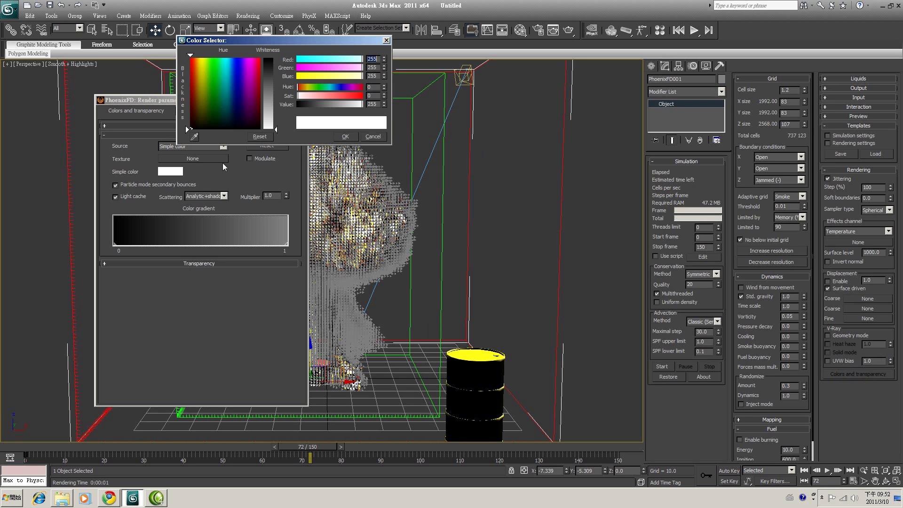
{"action": "left_click_drag", "start_coordinate": [275, 129], "coordinate": [276, 68]}
{"action": "left_click", "coordinate": [346, 136]}
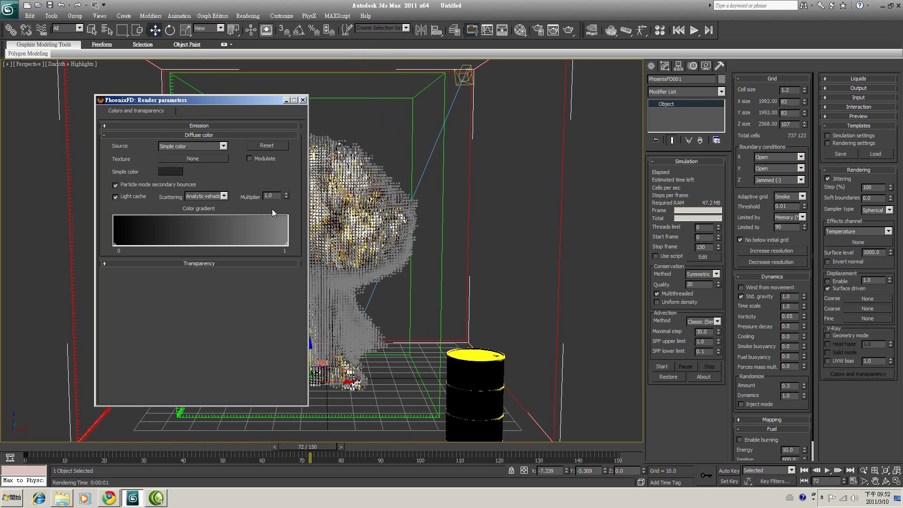
{"action": "left_click_drag", "start_coordinate": [261, 100], "coordinate": [599, 122]}
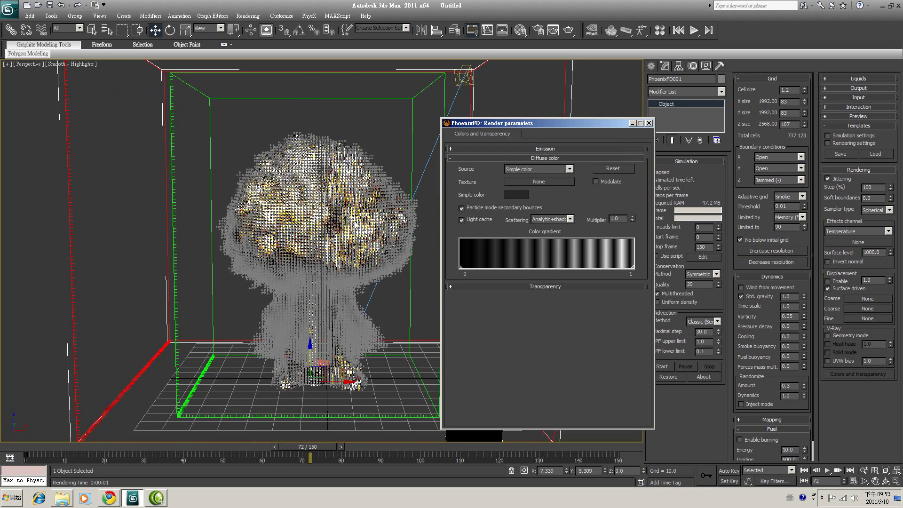
- Render frame 72 with the new dark gray smoke colour
{"action": "left_click", "coordinate": [568, 30]}
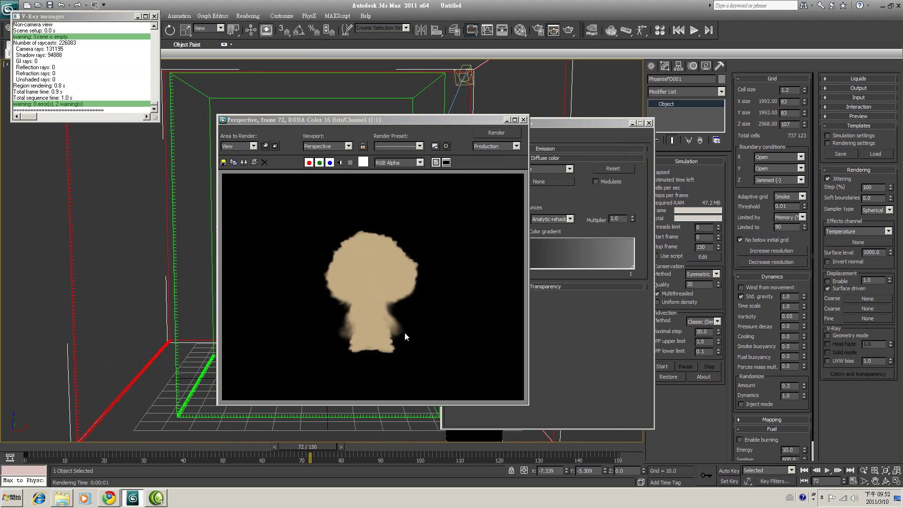
{"action": "left_click", "coordinate": [822, 497]}
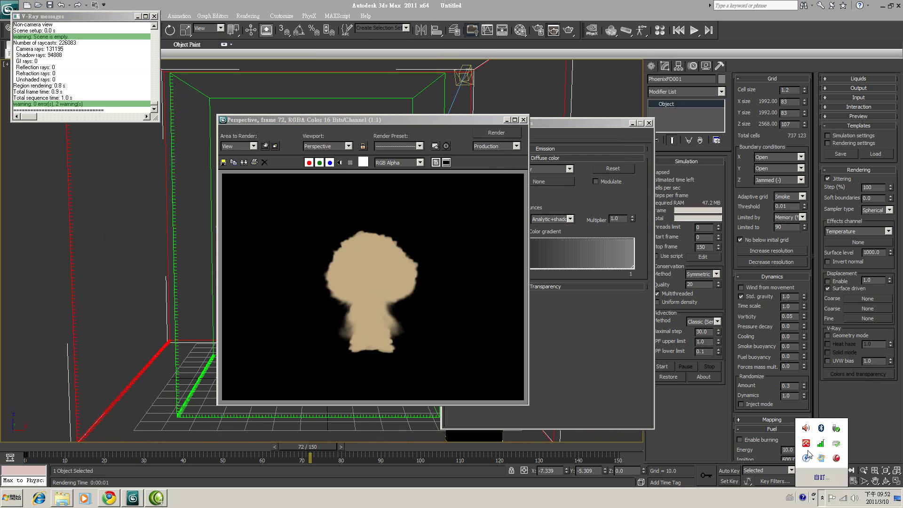
{"action": "left_click", "coordinate": [836, 458]}
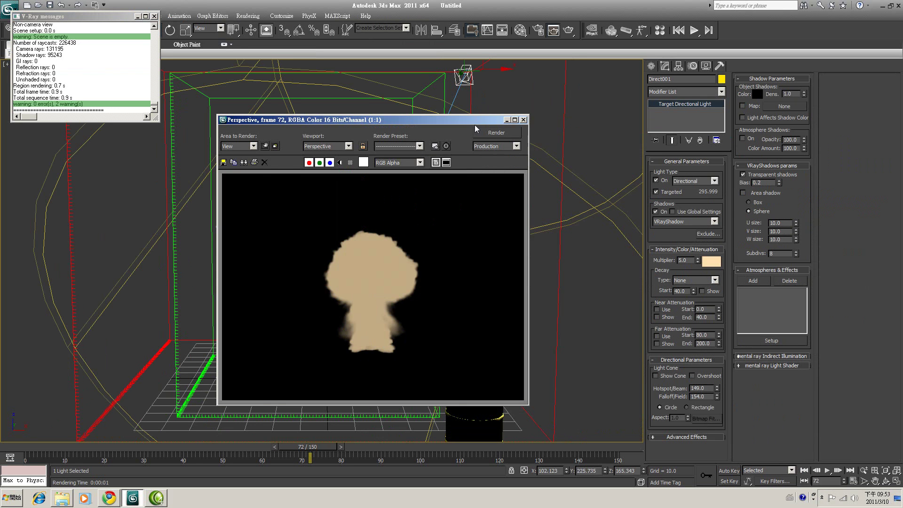
{"action": "mouse_move", "coordinate": [453, 120]}
{"action": "left_mouse_down"}
{"action": "mouse_move", "coordinate": [497, 115]}
{"action": "mouse_move", "coordinate": [450, 115]}
{"action": "left_mouse_up"}
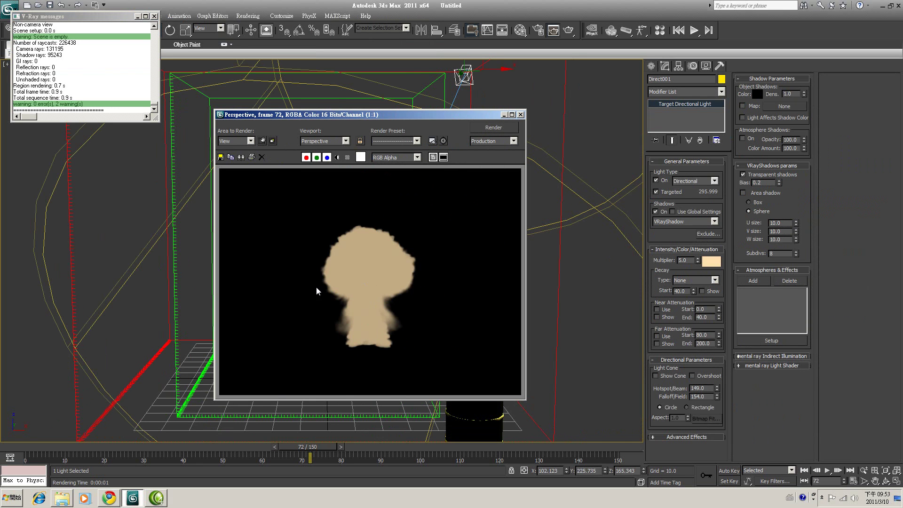
- Select the Direct001 light and re-render frame 72 to inspect the smoke
{"action": "left_click", "coordinate": [581, 130]}
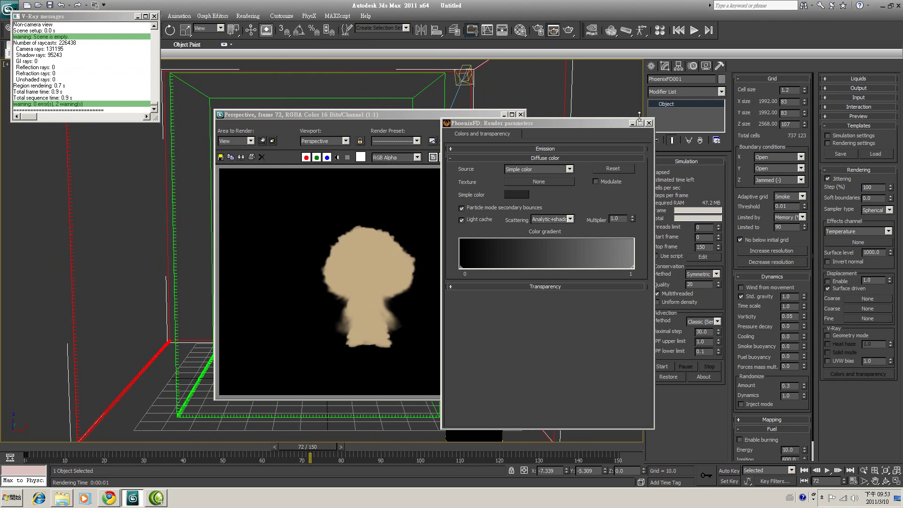
{"action": "left_click", "coordinate": [487, 114]}
{"action": "left_click_drag", "start_coordinate": [487, 114], "coordinate": [386, 134]}
{"action": "left_click", "coordinate": [464, 75]}
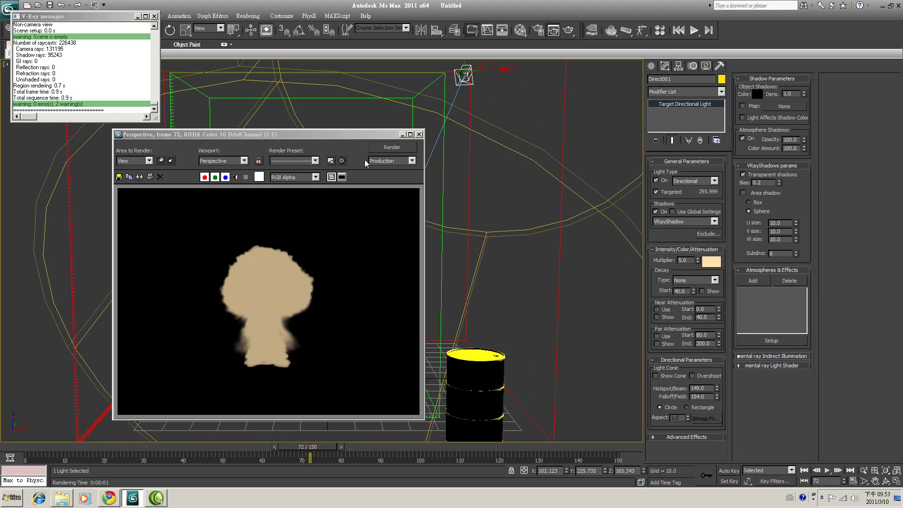
{"action": "left_click_drag", "start_coordinate": [374, 141], "coordinate": [394, 137]}
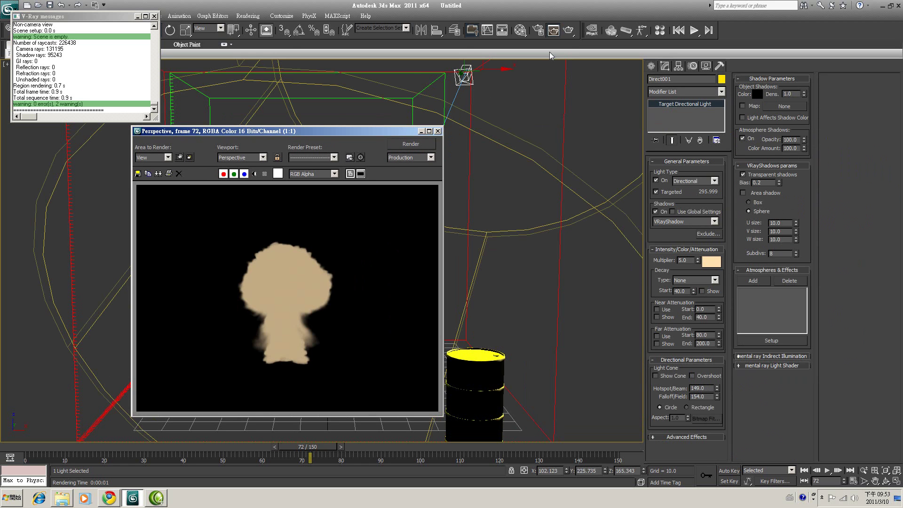
{"action": "left_click", "coordinate": [570, 31]}
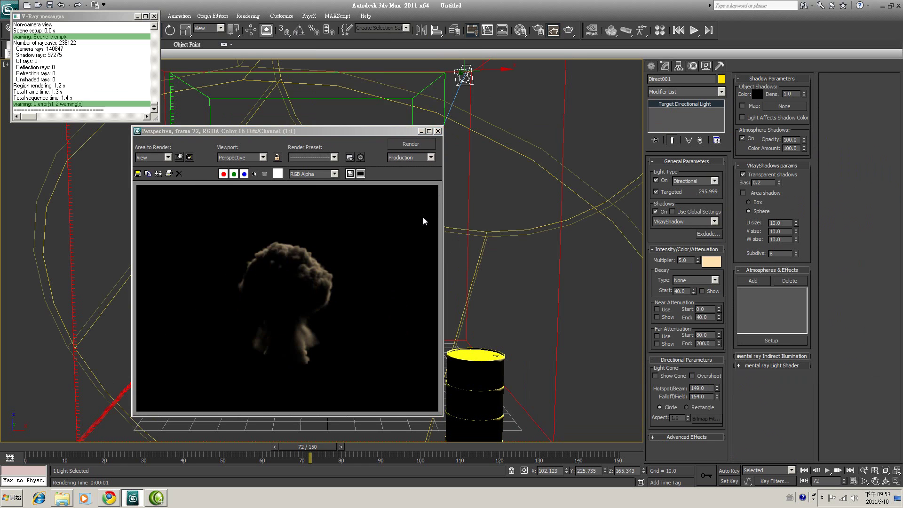
{"action": "scroll", "coordinate": [337, 277], "scroll_direction": "up", "scroll_amount": 1}
{"action": "middle_click_drag", "start_coordinate": [337, 278], "coordinate": [288, 273]}
{"action": "scroll", "coordinate": [314, 270], "scroll_direction": "down", "scroll_amount": 1}
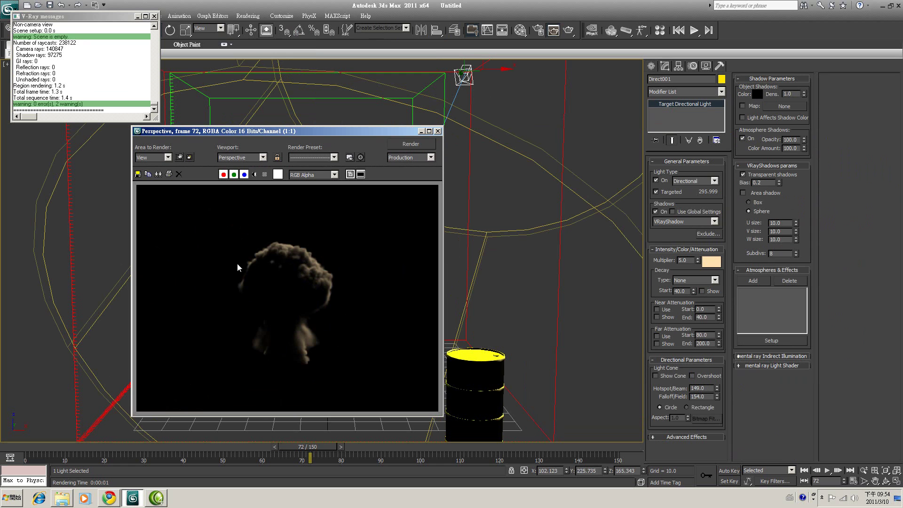
- Turn on global illumination with the Very low irradiance map preset and render the frame
{"action": "left_click", "coordinate": [540, 31]}
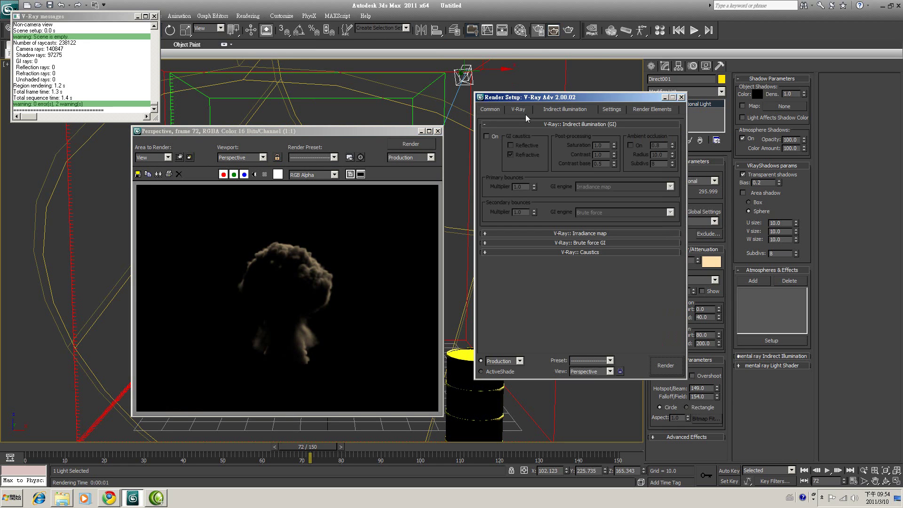
{"action": "left_click", "coordinate": [492, 135]}
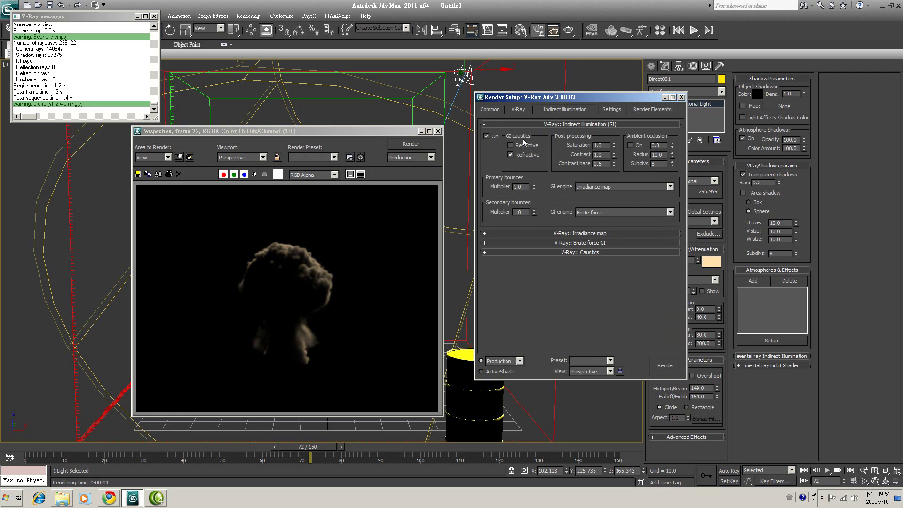
{"action": "left_click", "coordinate": [595, 234]}
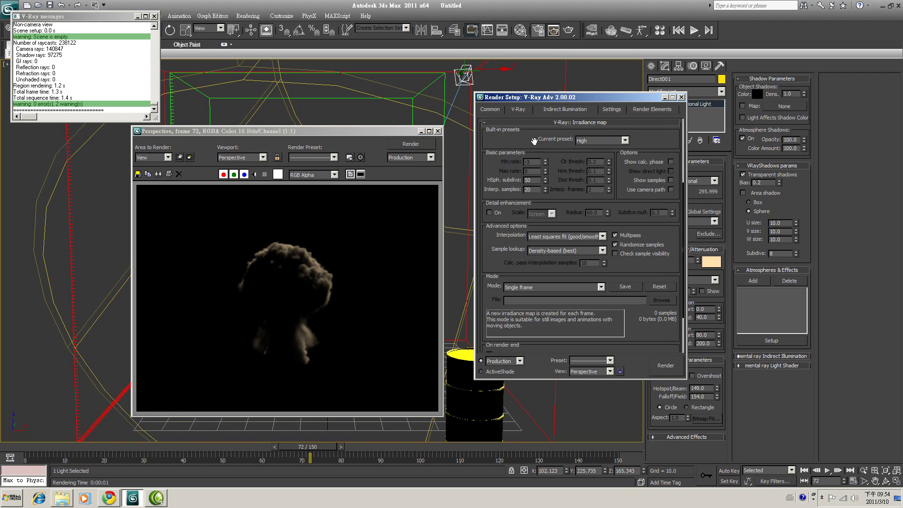
{"action": "left_click_drag", "start_coordinate": [579, 241], "coordinate": [578, 182]}
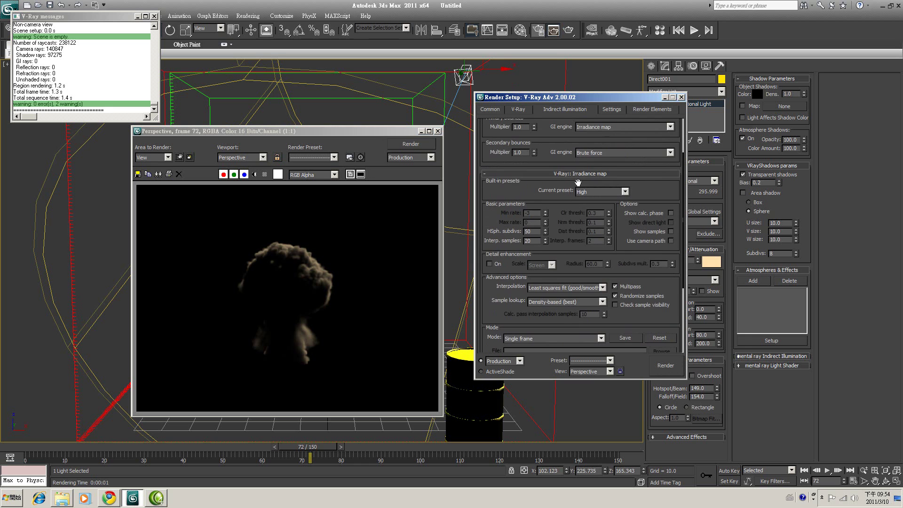
{"action": "left_click", "coordinate": [623, 192]}
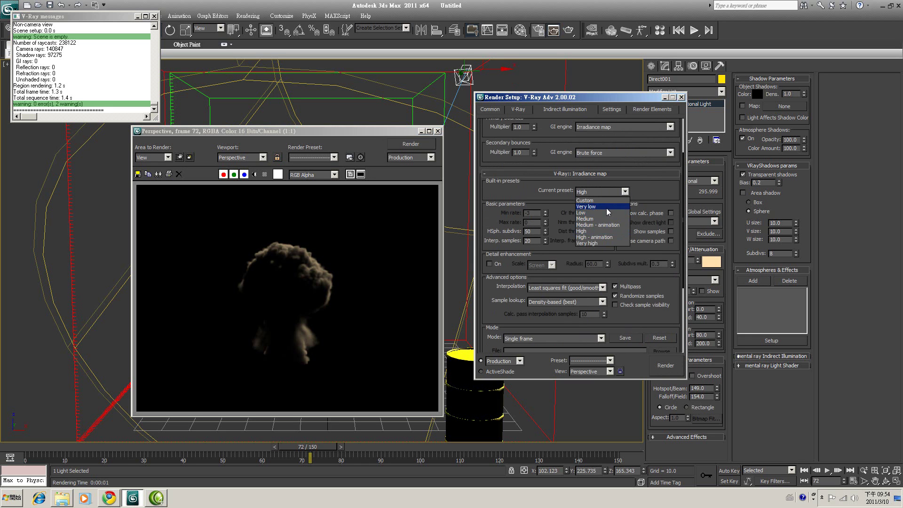
{"action": "left_click", "coordinate": [605, 207]}
{"action": "key", "text": "shift+q"}
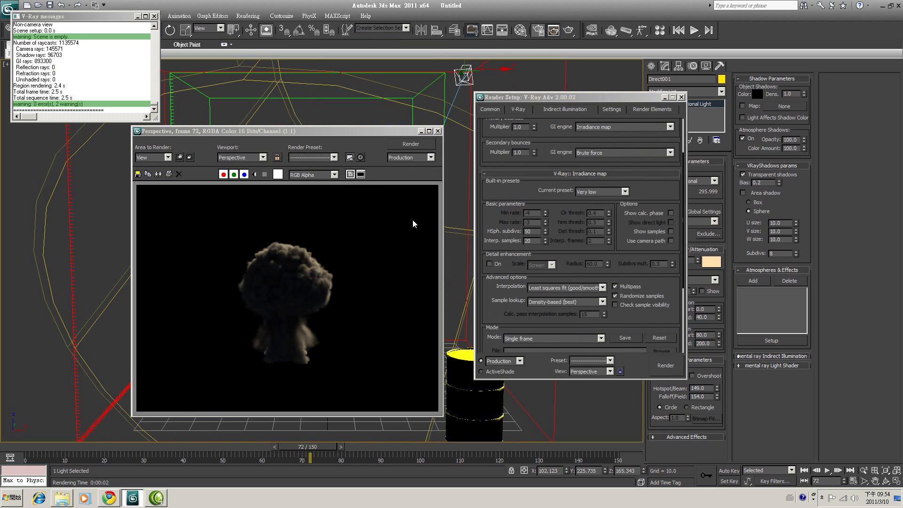
- Advance the smoke animation to frame 91
{"action": "left_click_drag", "start_coordinate": [387, 131], "coordinate": [621, 106]}
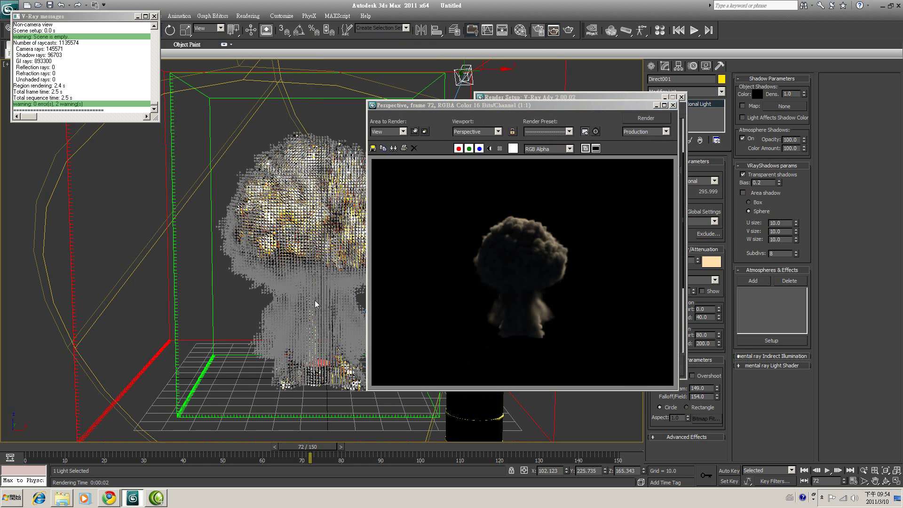
{"action": "left_click_drag", "start_coordinate": [325, 448], "coordinate": [395, 447]}
{"action": "middle_click_drag", "start_coordinate": [286, 278], "coordinate": [279, 301]}
{"action": "scroll", "coordinate": [301, 292], "scroll_direction": "up", "scroll_amount": 3}
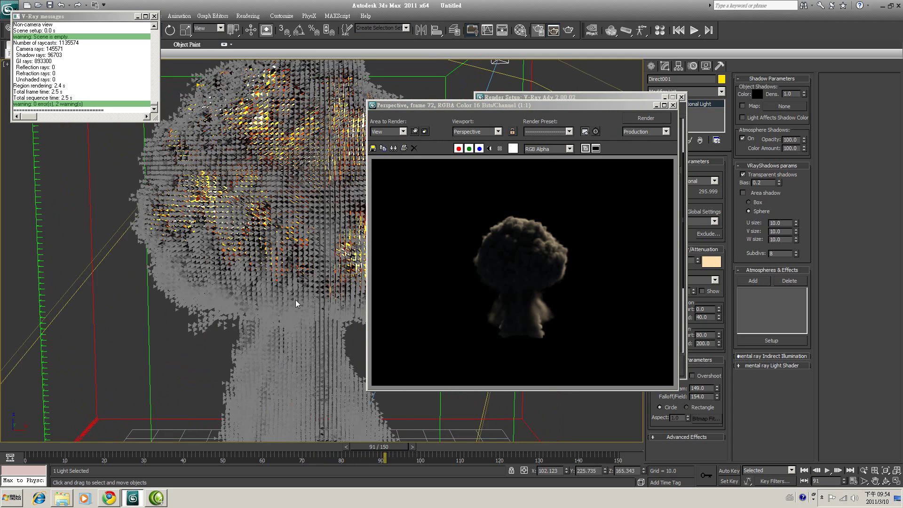
{"action": "scroll", "coordinate": [292, 292], "scroll_direction": "down", "scroll_amount": 3}
- Close the rendered frame and Render Setup windows, then select the PhoenixFD001 grid
{"action": "left_click_drag", "start_coordinate": [585, 105], "coordinate": [411, 106]}
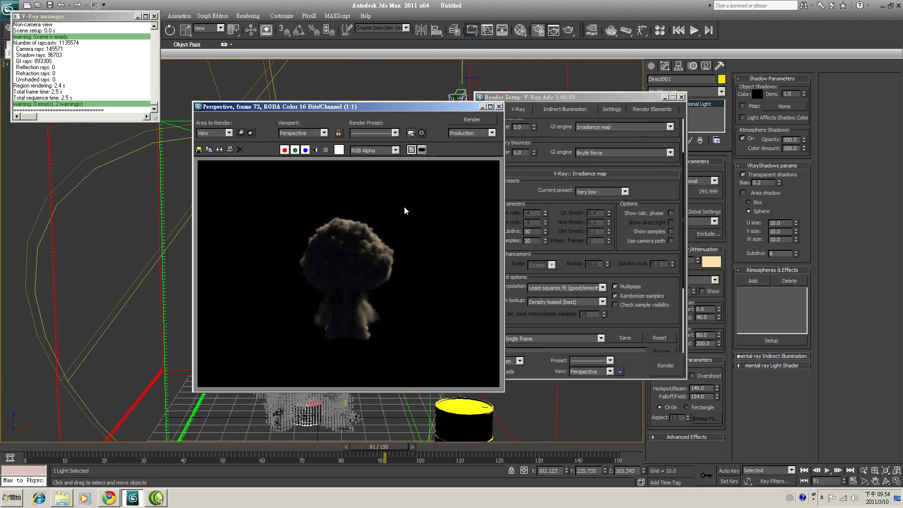
{"action": "scroll", "coordinate": [383, 268], "scroll_direction": "up", "scroll_amount": 1}
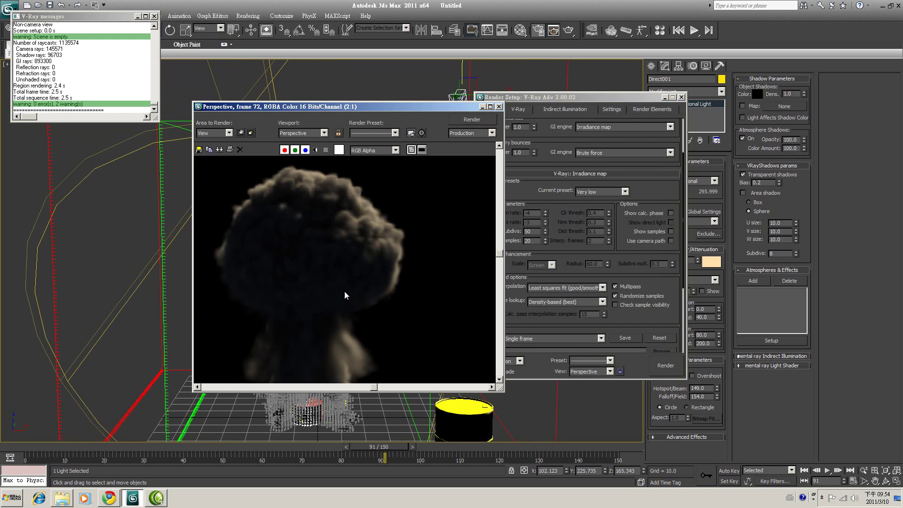
{"action": "left_click", "coordinate": [498, 106]}
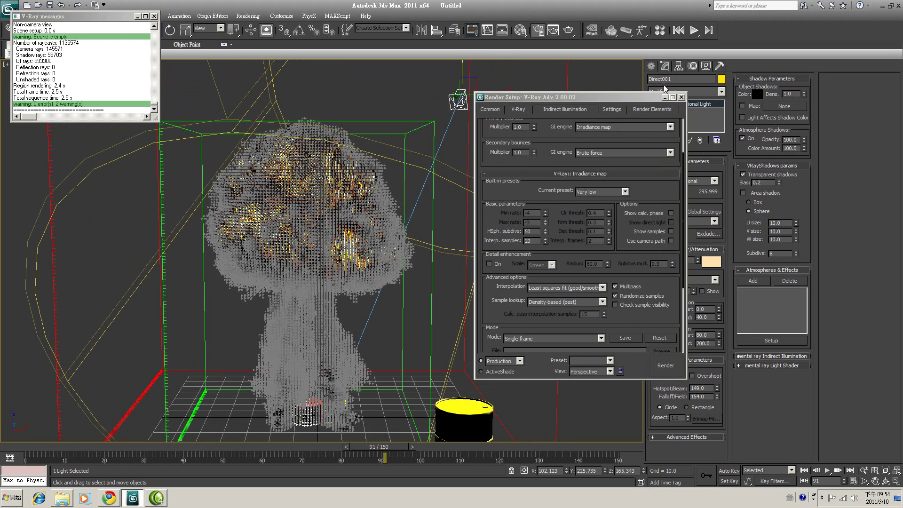
{"action": "left_click", "coordinate": [682, 97]}
{"action": "left_click", "coordinate": [565, 173]}
{"action": "left_click", "coordinate": [565, 157]}
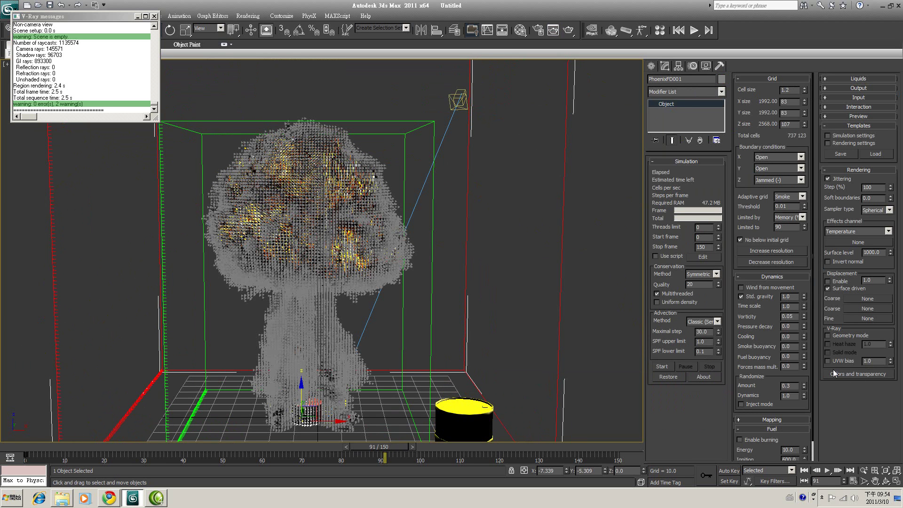
- Set the smoke's light cache multiplier in Colors and transparency to 2.0
{"action": "left_click", "coordinate": [865, 374]}
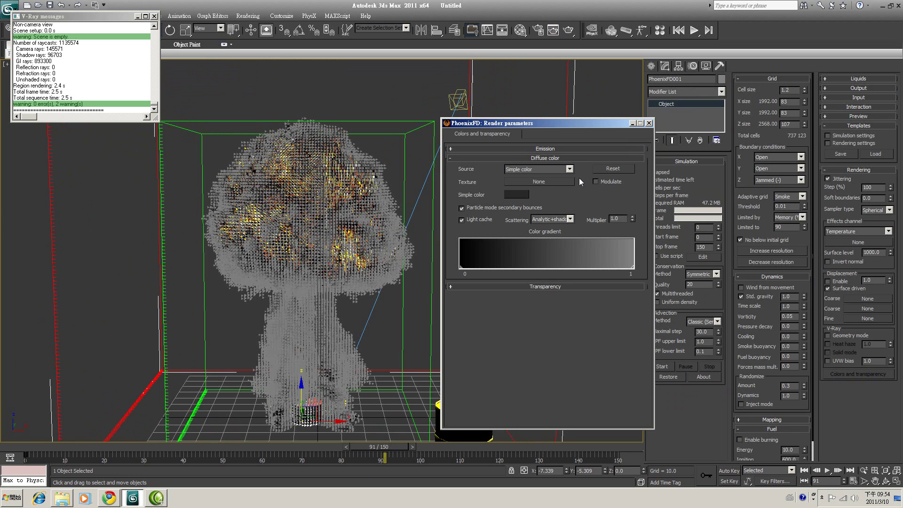
{"action": "double_click", "coordinate": [619, 217]}
{"action": "type", "text": "2"}
{"action": "key", "text": "Return"}
- Render frame 91 to check the brighter smoke, then close the render and parameter windows
{"action": "left_click", "coordinate": [568, 30]}
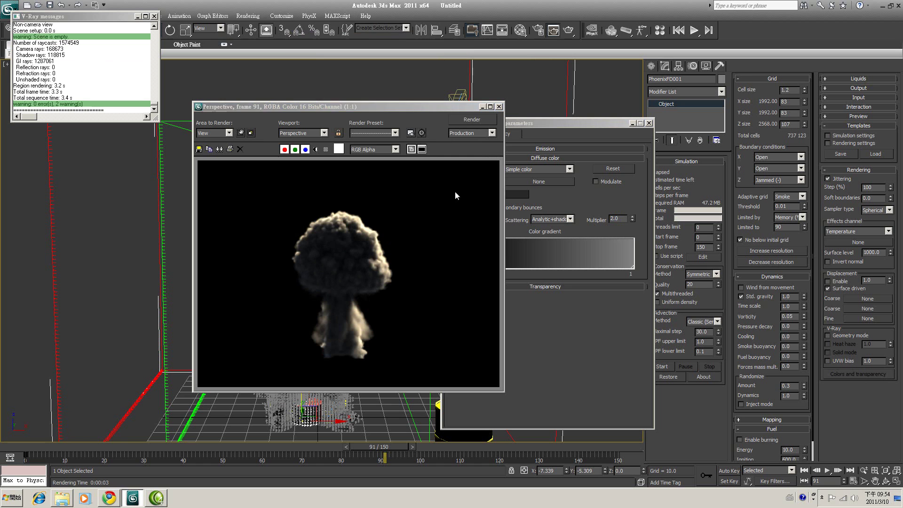
{"action": "left_click", "coordinate": [358, 243]}
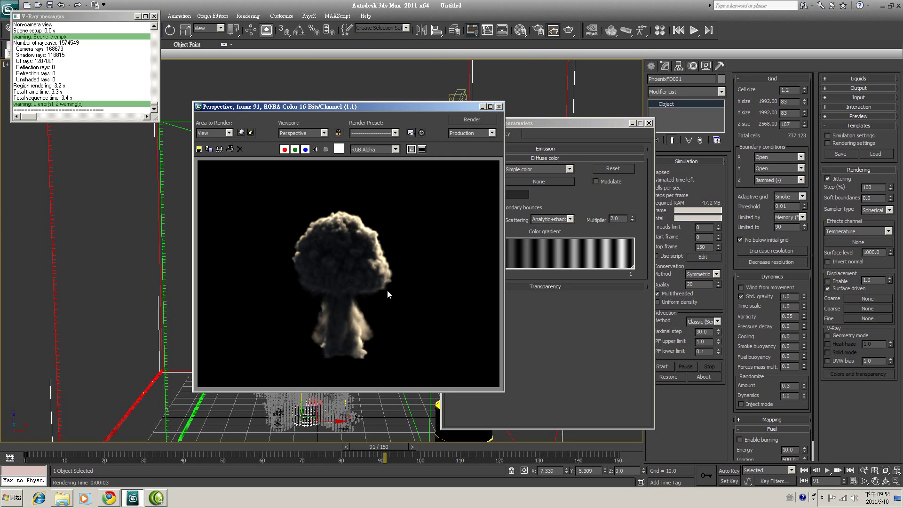
{"action": "scroll", "coordinate": [374, 289], "scroll_direction": "up", "scroll_amount": 2}
{"action": "scroll", "coordinate": [363, 275], "scroll_direction": "down", "scroll_amount": 2}
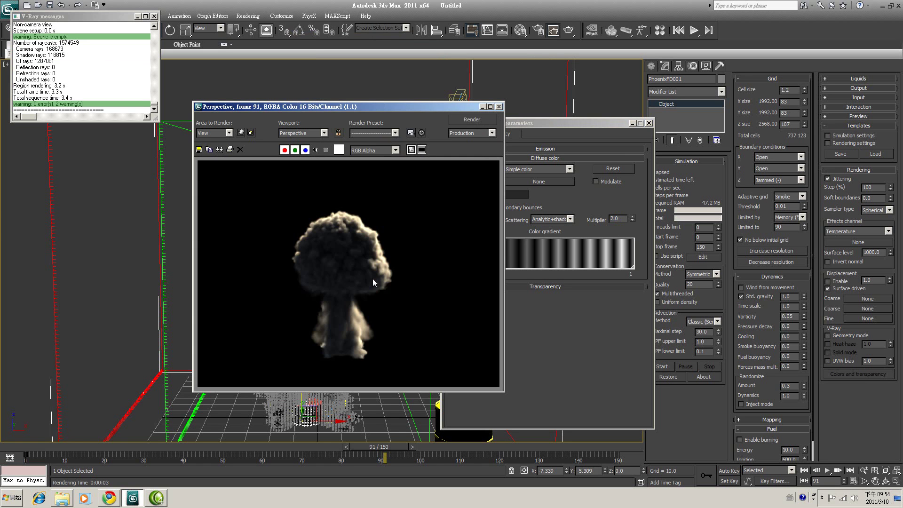
{"action": "left_click", "coordinate": [649, 122]}
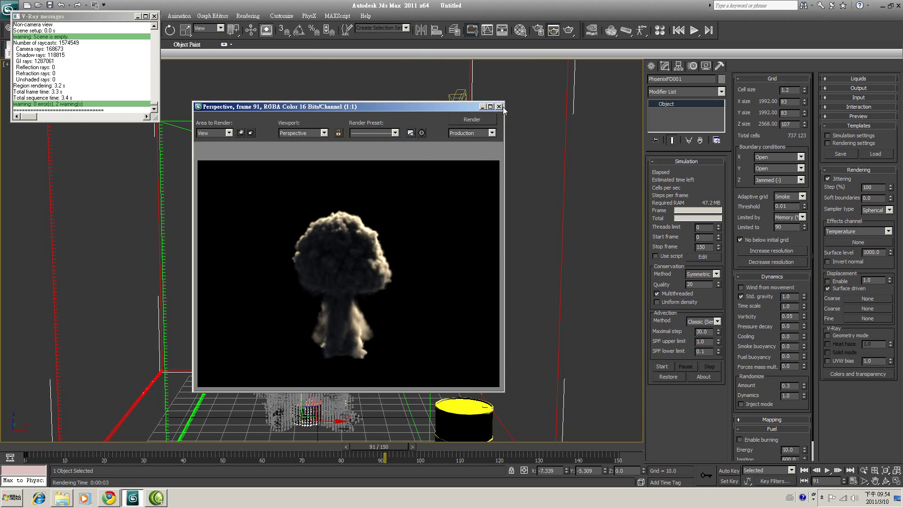
{"action": "left_click", "coordinate": [499, 106]}
- Give Direct001 a more saturated, deeper orange light colour
{"action": "left_click", "coordinate": [456, 99]}
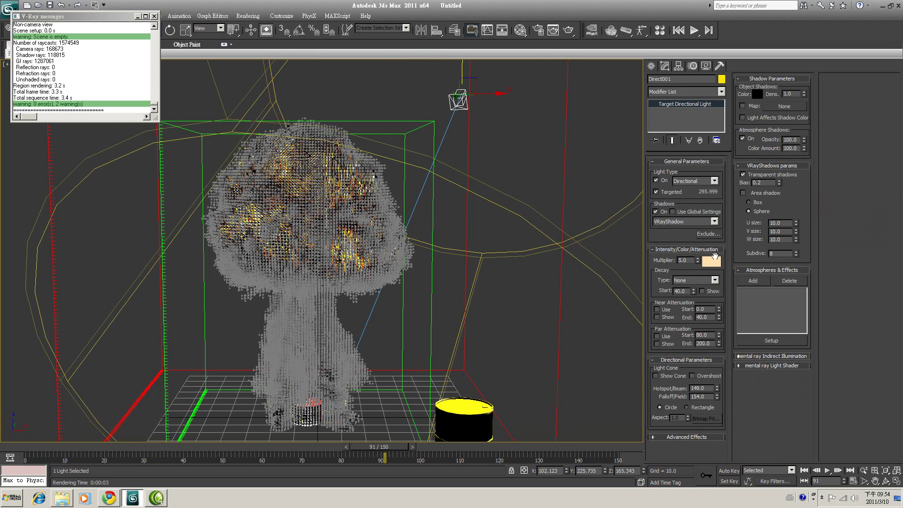
{"action": "left_click", "coordinate": [711, 261]}
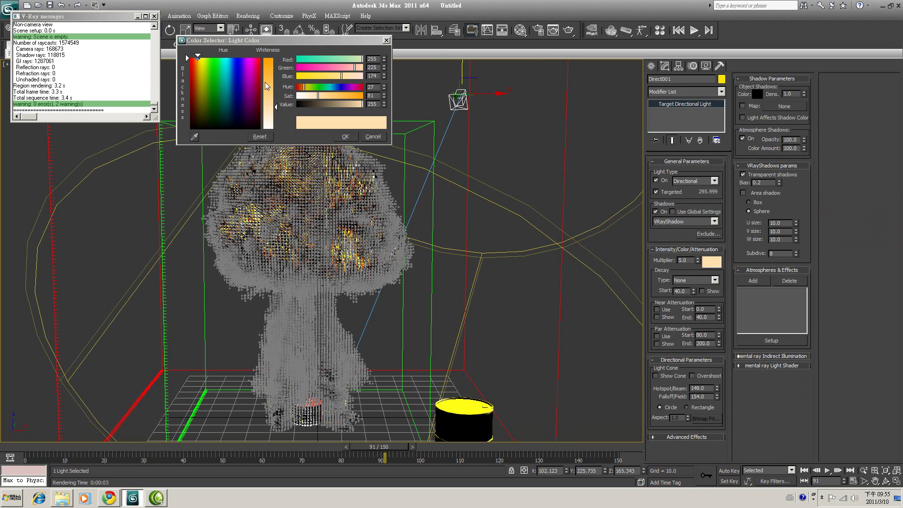
{"action": "left_click_drag", "start_coordinate": [276, 104], "coordinate": [277, 90]}
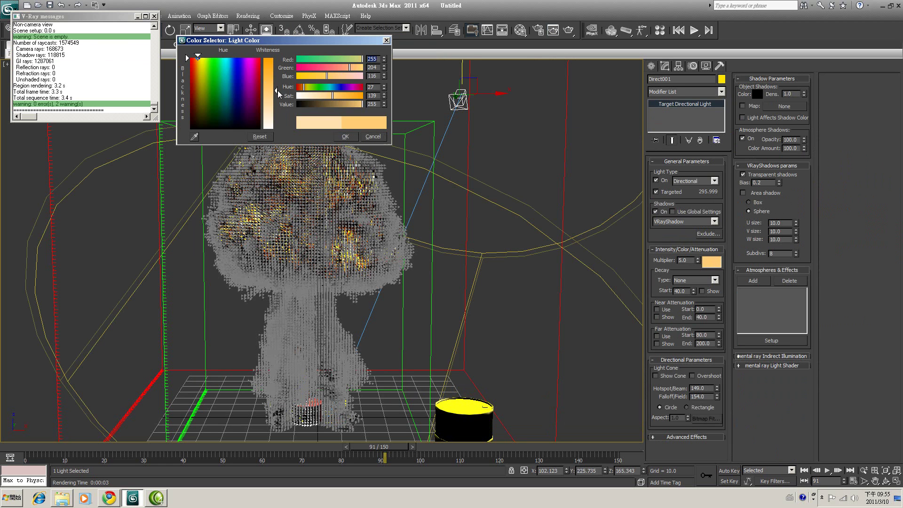
{"action": "left_click", "coordinate": [345, 136]}
- Reframe the scene with the smoke lower in view and render frame 91
{"action": "scroll", "coordinate": [421, 203], "scroll_direction": "up", "scroll_amount": 5}
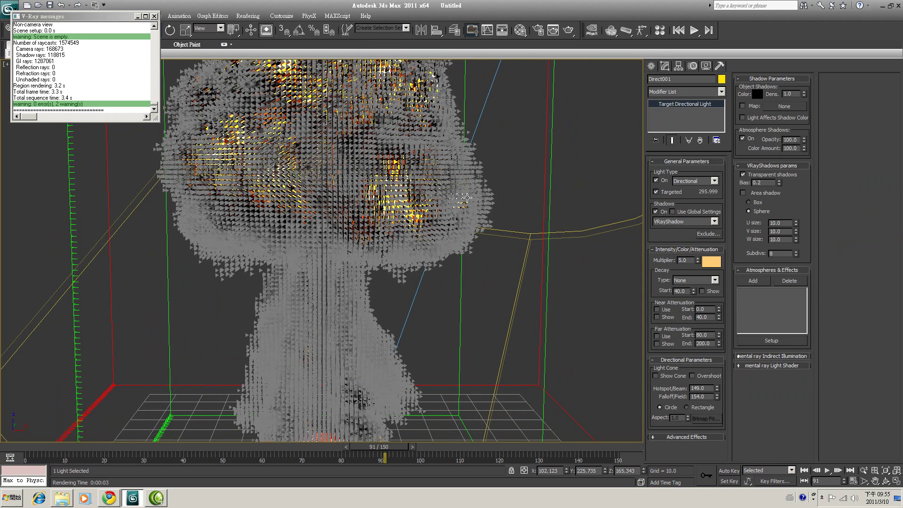
{"action": "left_click", "coordinate": [864, 470]}
{"action": "left_click_drag", "start_coordinate": [508, 268], "coordinate": [443, 241]}
{"action": "middle_click_drag", "start_coordinate": [442, 241], "coordinate": [544, 298]}
{"action": "left_click", "coordinate": [569, 31]}
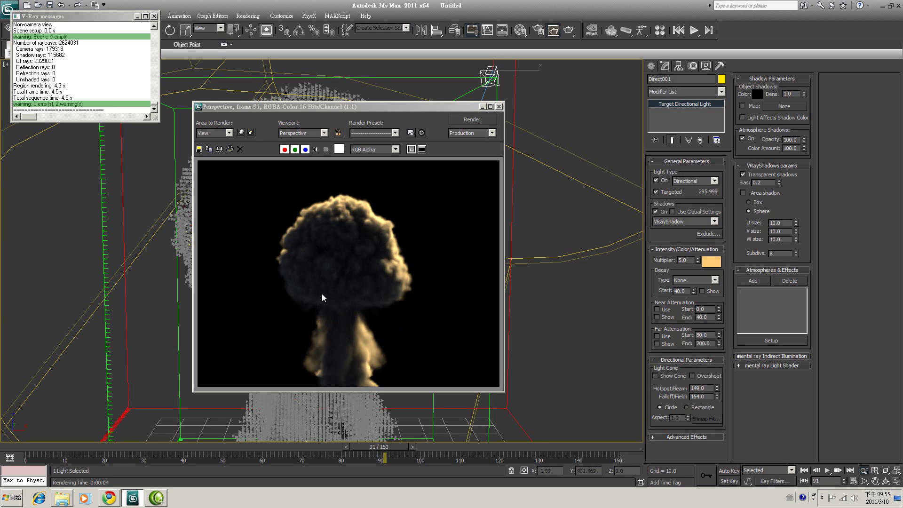
- Clone the rendered frame for comparison and select the PhoenixFD001 grid
{"action": "left_click_drag", "start_coordinate": [415, 106], "coordinate": [399, 126]}
{"action": "left_click", "coordinate": [167, 164]}
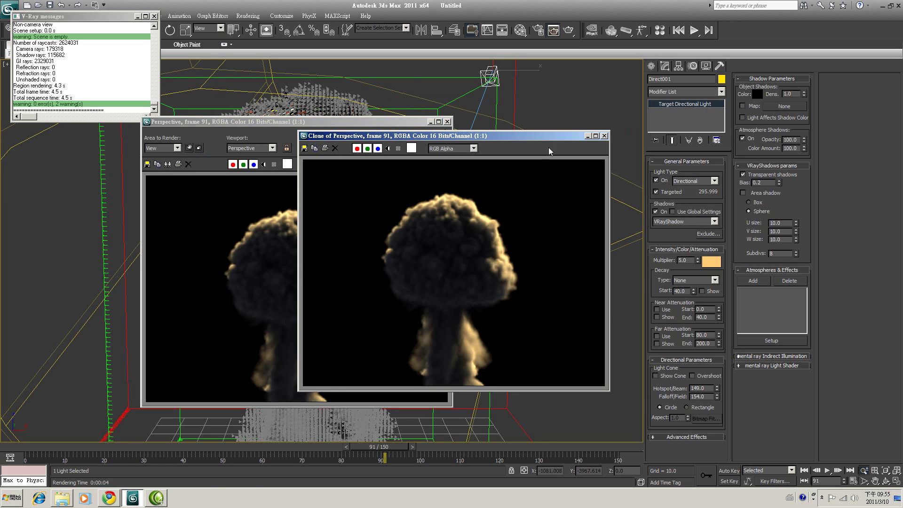
{"action": "left_click_drag", "start_coordinate": [528, 135], "coordinate": [319, 249]}
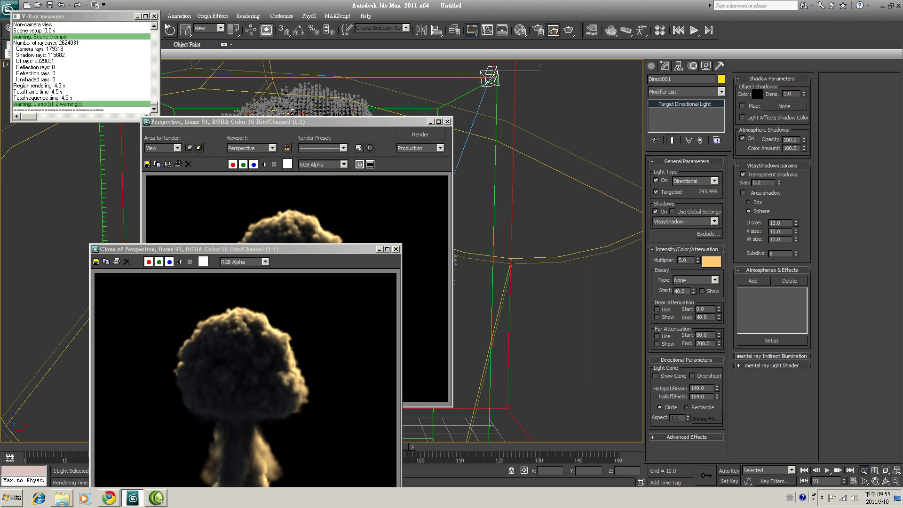
{"action": "left_click", "coordinate": [136, 17]}
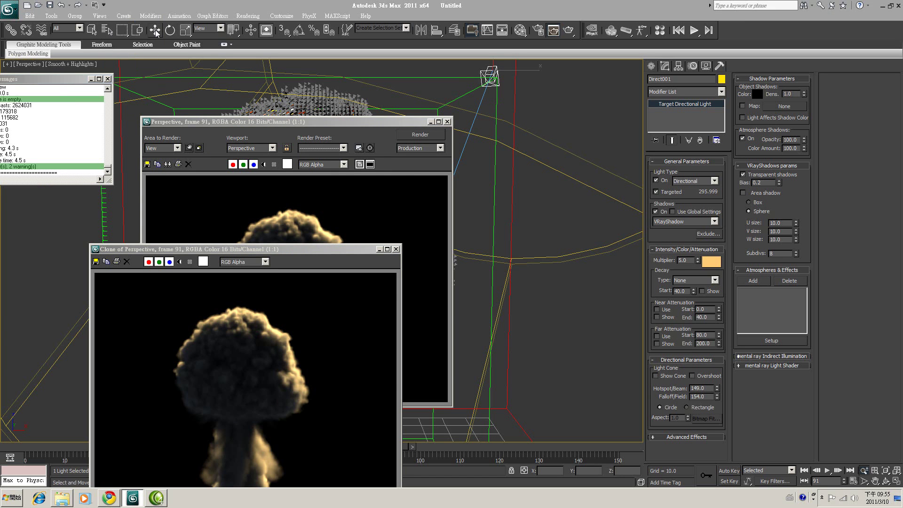
{"action": "left_click", "coordinate": [512, 132]}
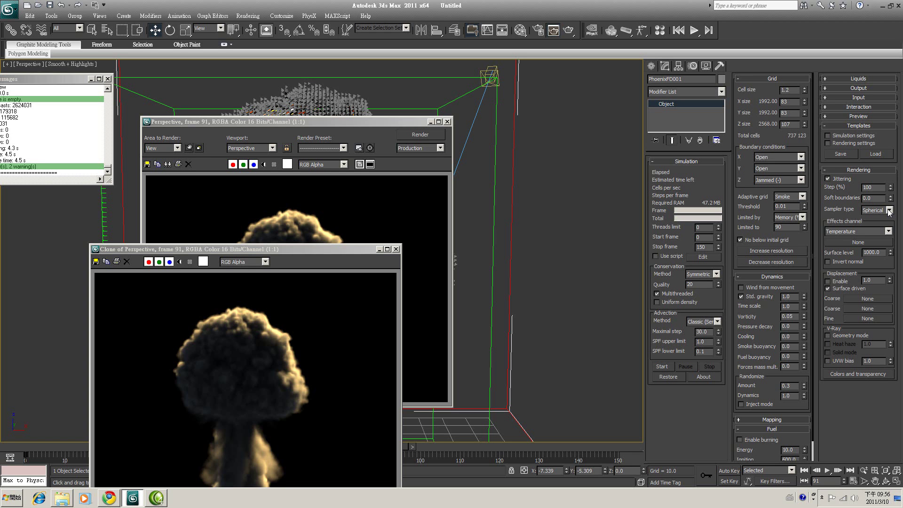
- Change PhoenixFD001's sampler type from Spherical to Trunc and re-render frame 91
{"action": "left_click_drag", "start_coordinate": [348, 124], "coordinate": [494, 113]}
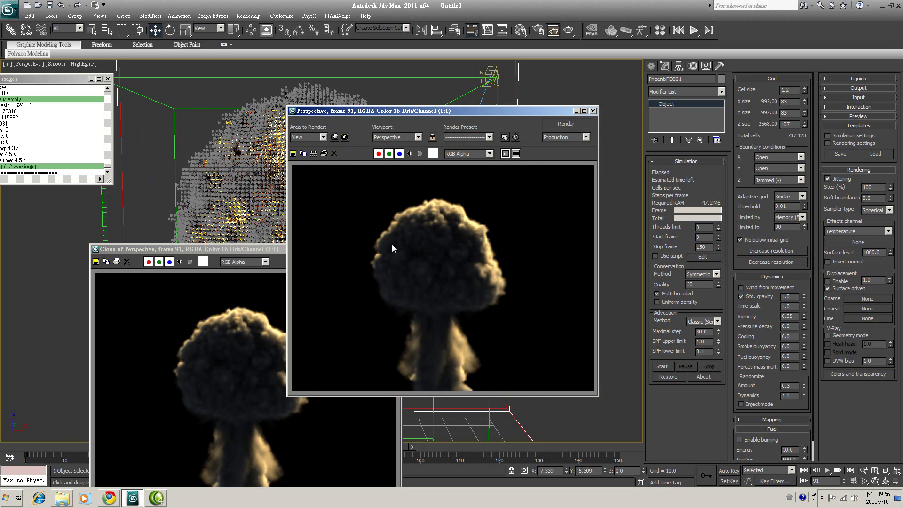
{"action": "scroll", "coordinate": [392, 249], "scroll_direction": "up", "scroll_amount": 1}
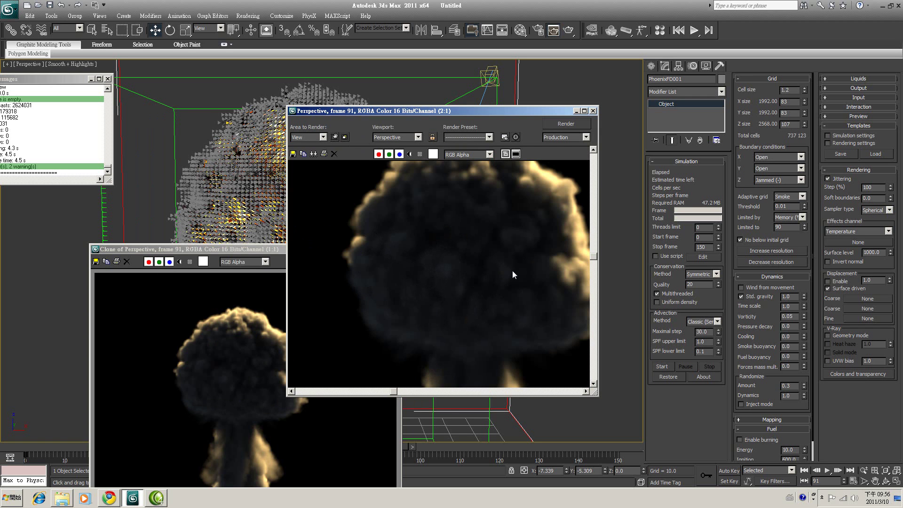
{"action": "scroll", "coordinate": [512, 274], "scroll_direction": "down", "scroll_amount": 1}
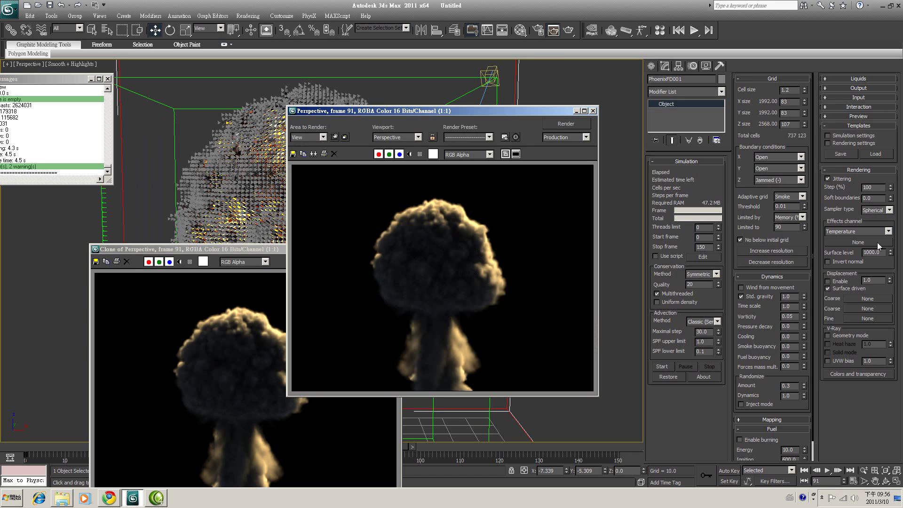
{"action": "left_click", "coordinate": [888, 211]}
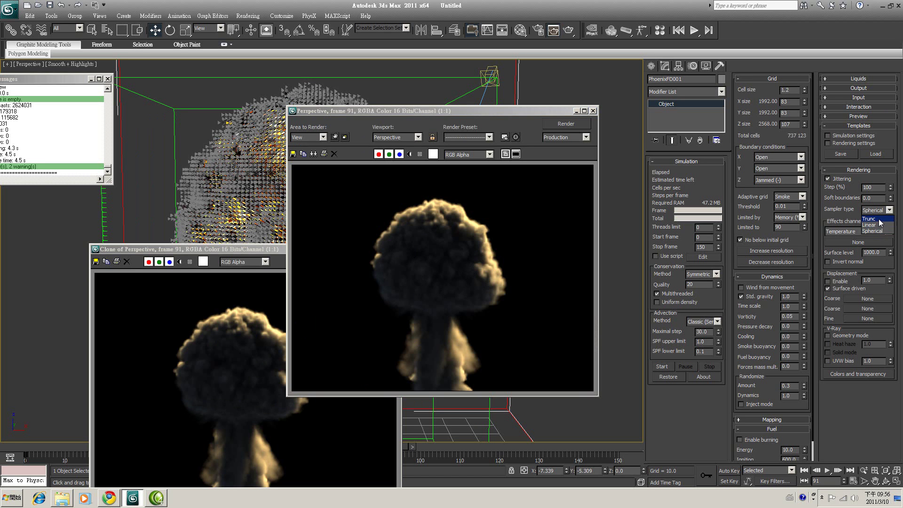
{"action": "left_click", "coordinate": [882, 219]}
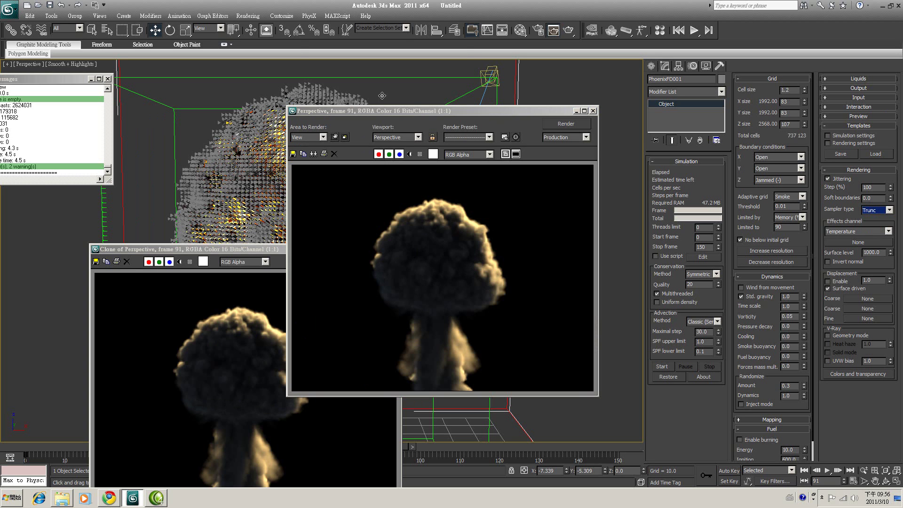
{"action": "left_click", "coordinate": [585, 125]}
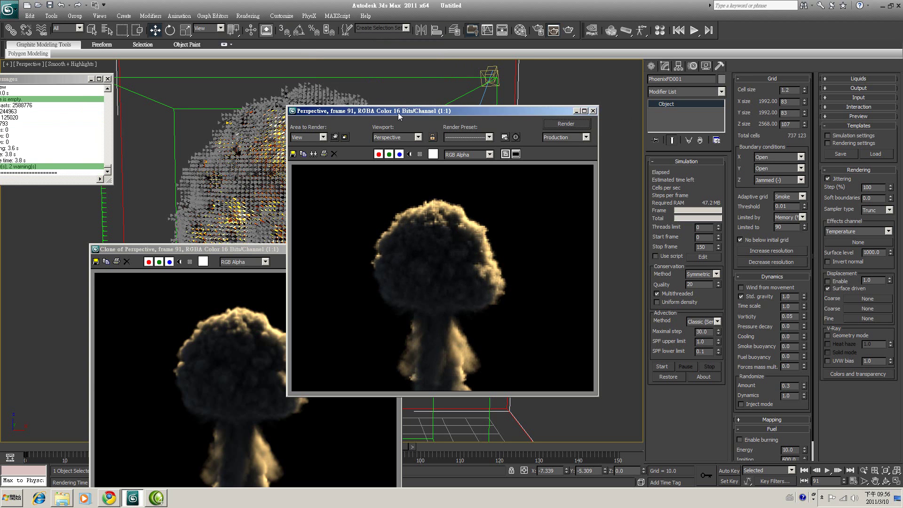
{"action": "left_click_drag", "start_coordinate": [545, 116], "coordinate": [338, 100]}
- Compare the copied and original renders, then close both
{"action": "left_click", "coordinate": [352, 392]}
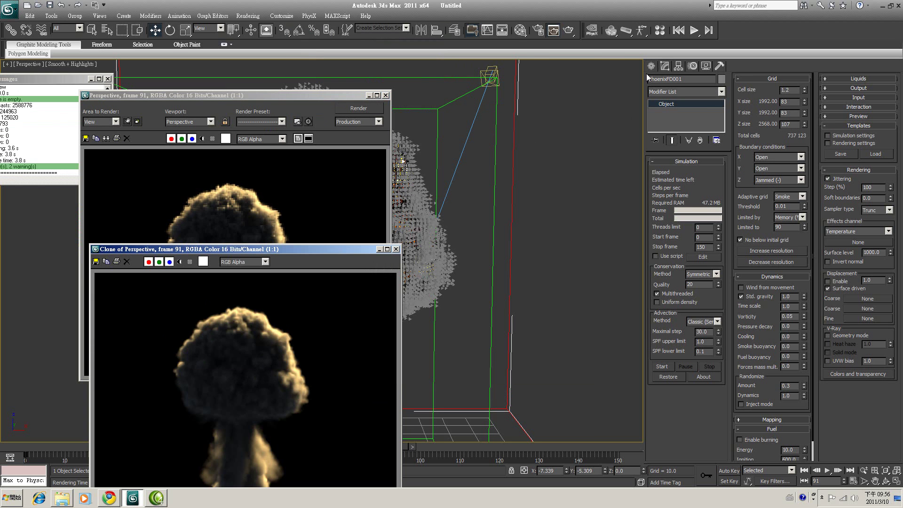
{"action": "left_click_drag", "start_coordinate": [338, 249], "coordinate": [622, 154]}
{"action": "left_click_drag", "start_coordinate": [560, 151], "coordinate": [593, 103]}
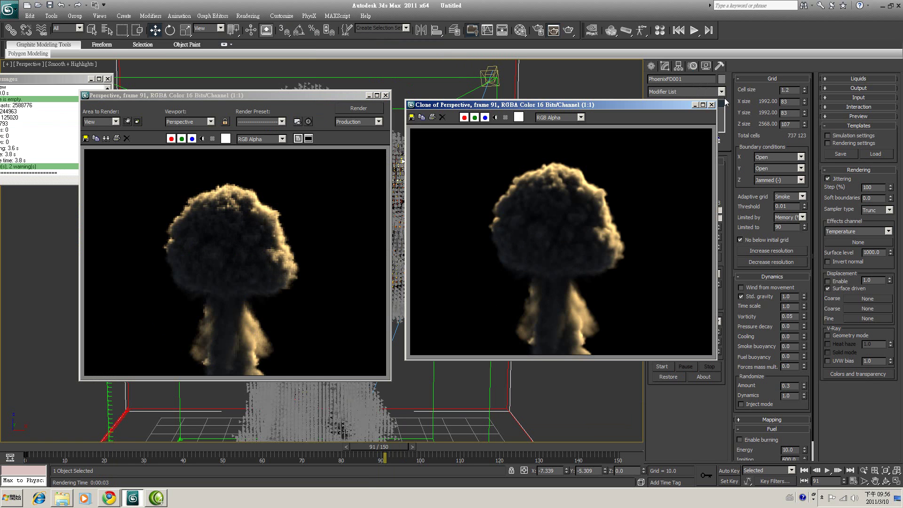
{"action": "left_click", "coordinate": [711, 104]}
{"action": "left_click", "coordinate": [385, 95]}
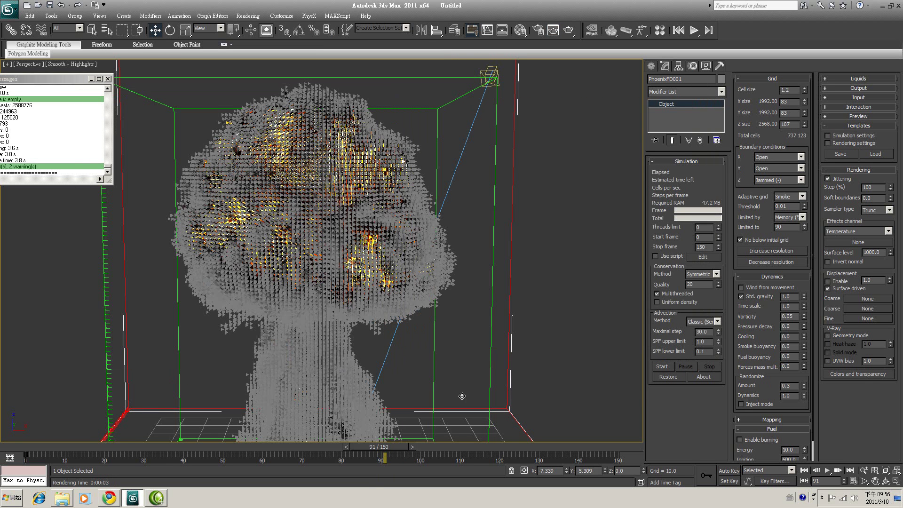
- Advance the smoke animation to frame 127 and render it
{"action": "left_click_drag", "start_coordinate": [389, 456], "coordinate": [529, 455]}
{"action": "left_click", "coordinate": [864, 470]}
{"action": "left_click_drag", "start_coordinate": [349, 233], "coordinate": [349, 273]}
{"action": "left_click", "coordinate": [553, 31]}
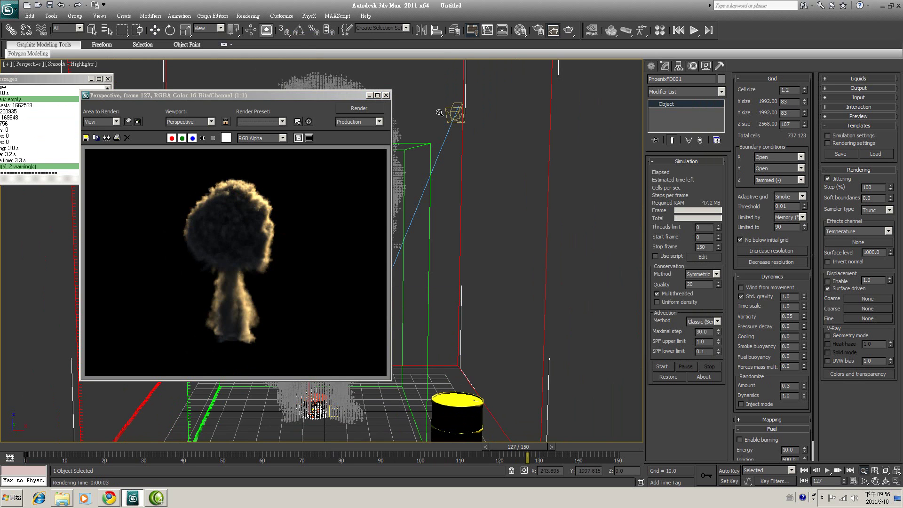
{"action": "left_click", "coordinate": [387, 96]}
- Orbit around the smoke and render the new view
{"action": "left_click", "coordinate": [886, 481]}
{"action": "left_click_drag", "start_coordinate": [365, 272], "coordinate": [329, 256]}
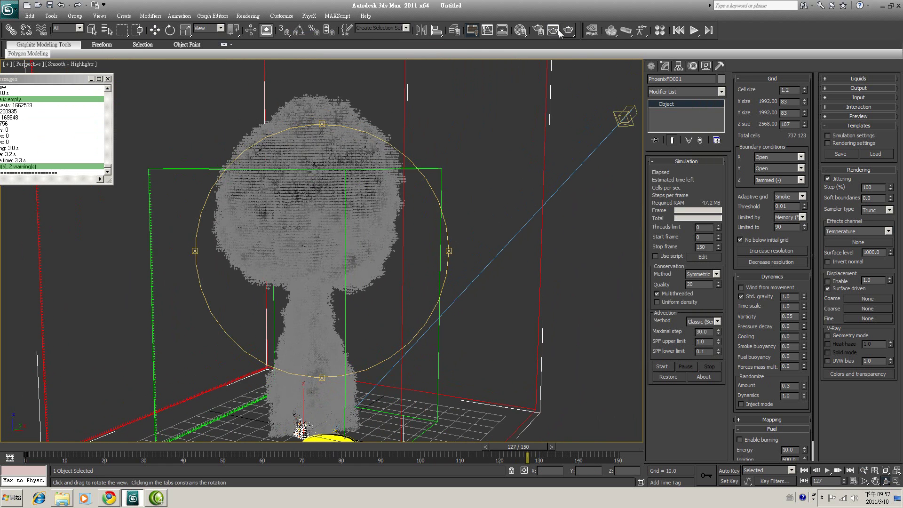
{"action": "key", "text": "shift+q"}
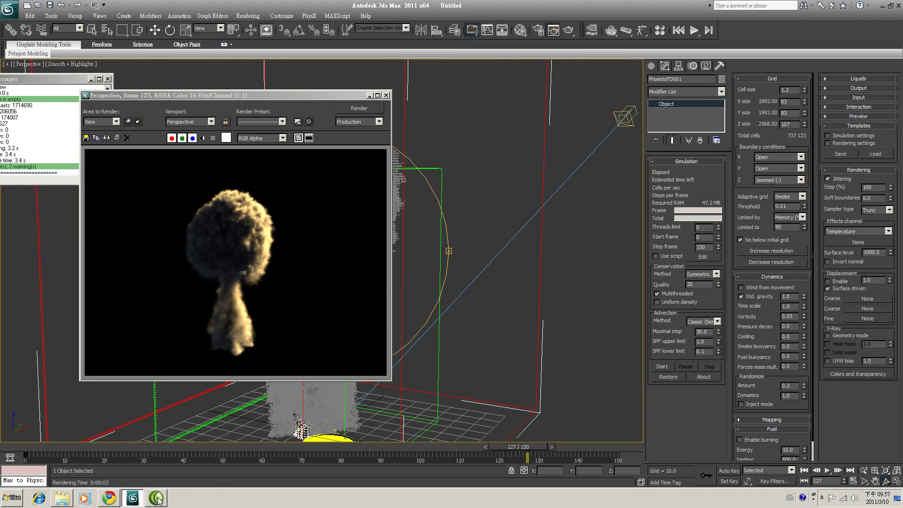
{"action": "left_click", "coordinate": [822, 498]}
{"action": "left_click", "coordinate": [836, 457]}
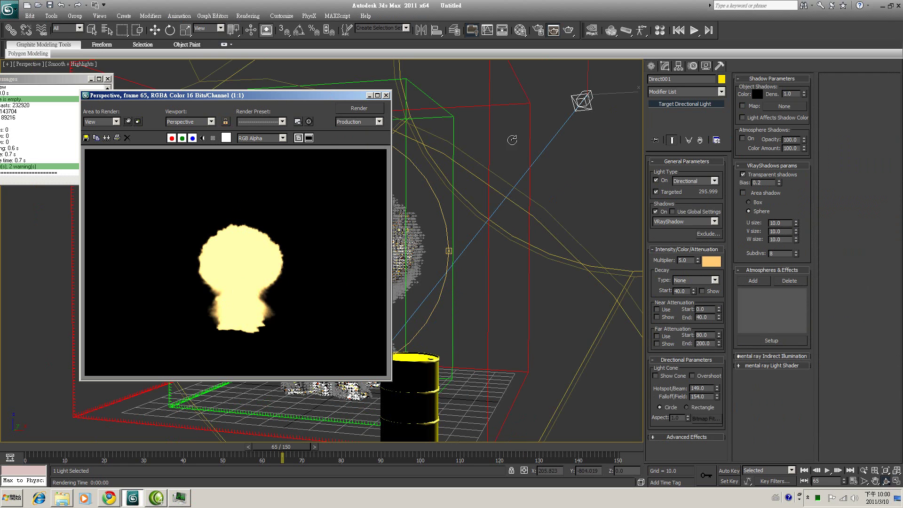
- Turn on Atmosphere Shadows for Direct001 and re-render the darker, orange-rimmed smoke
{"action": "left_click", "coordinate": [155, 30]}
{"action": "left_click", "coordinate": [587, 110]}
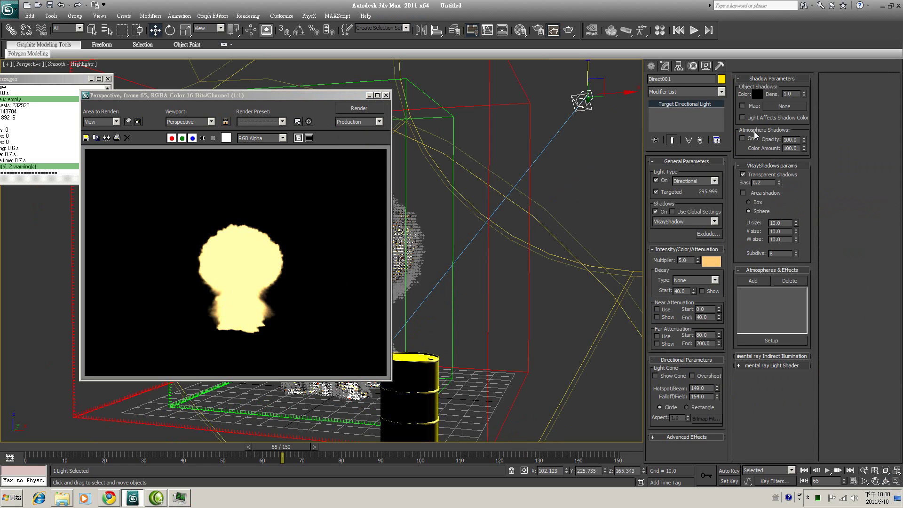
{"action": "left_click", "coordinate": [749, 138]}
{"action": "left_click_drag", "start_coordinate": [347, 98], "coordinate": [386, 97]}
{"action": "left_click", "coordinate": [397, 108]}
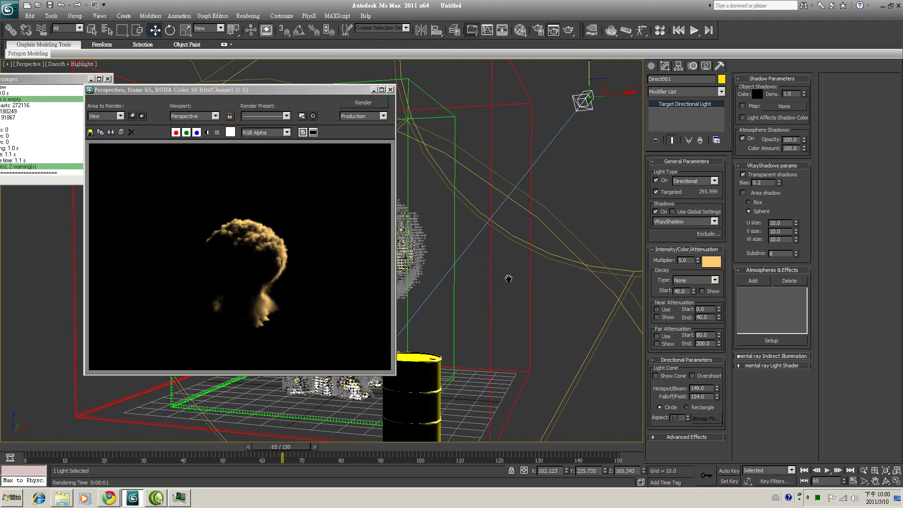
{"action": "scroll", "coordinate": [504, 279], "scroll_direction": "up", "scroll_amount": 3}
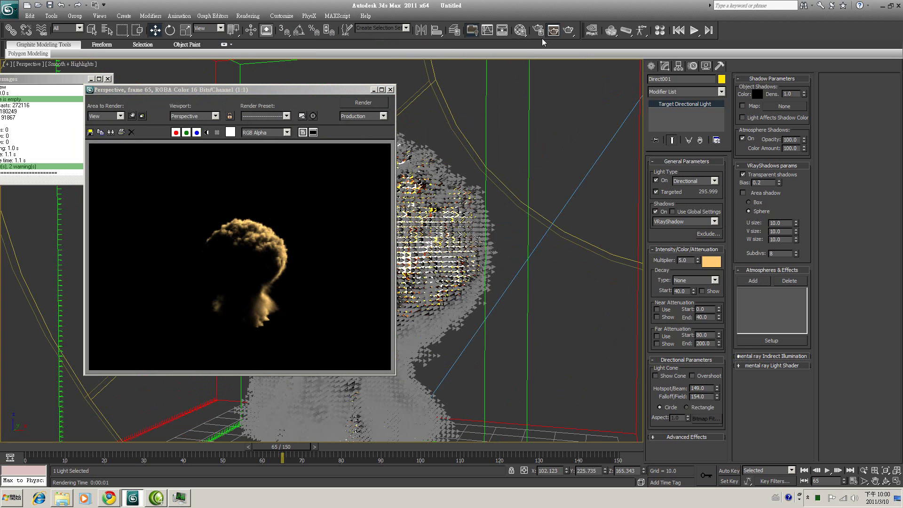
- Enable V-Ray global illumination with the Very low irradiance map preset and re-render frame 65
{"action": "left_click", "coordinate": [519, 30]}
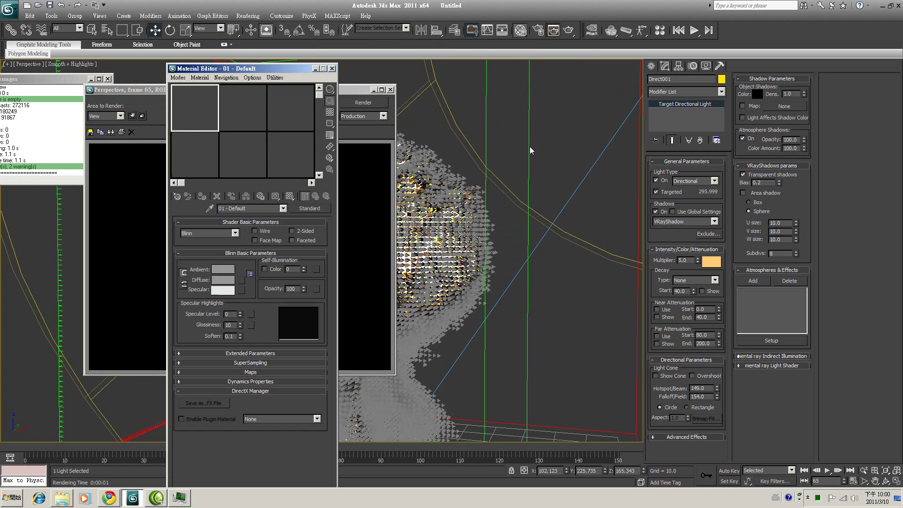
{"action": "left_click", "coordinate": [332, 68]}
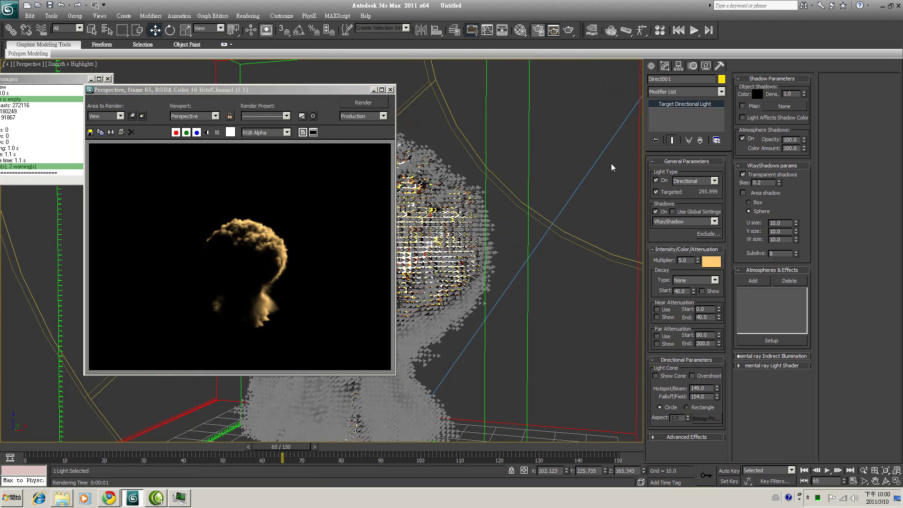
{"action": "left_click", "coordinate": [538, 31]}
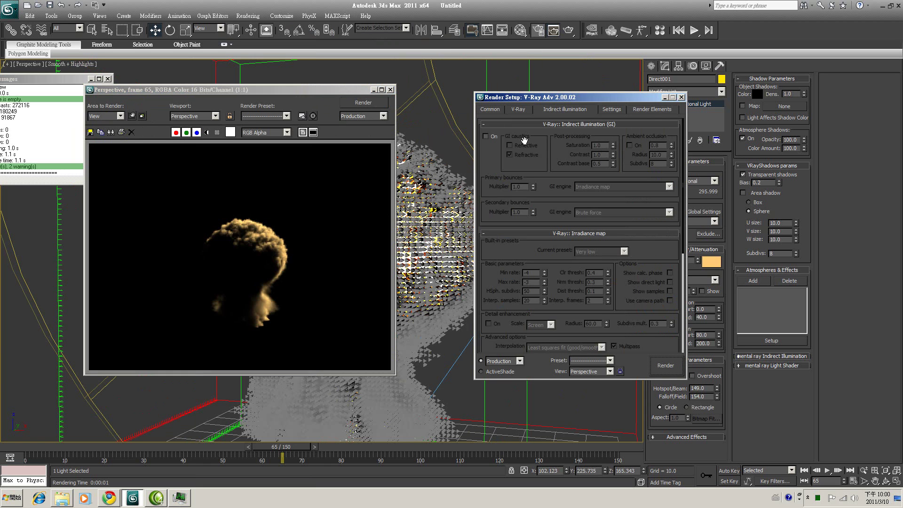
{"action": "left_click", "coordinate": [487, 137]}
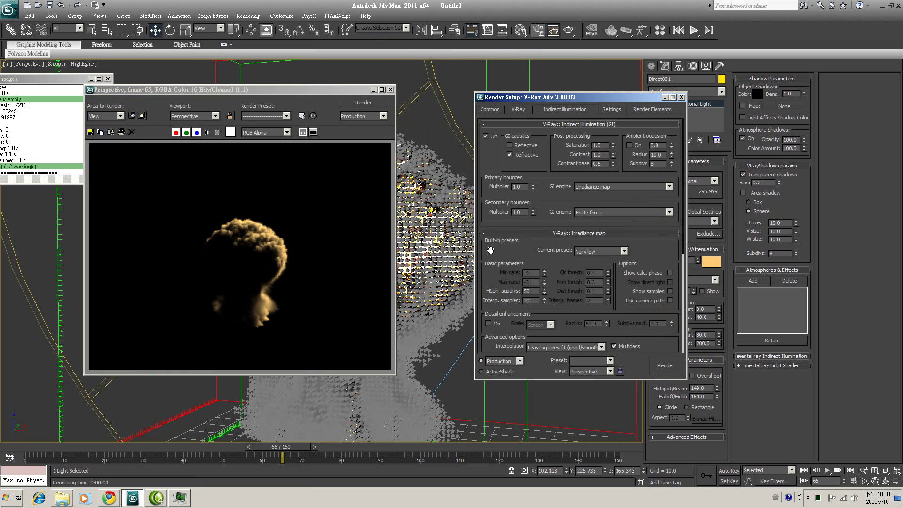
{"action": "left_click", "coordinate": [620, 254]}
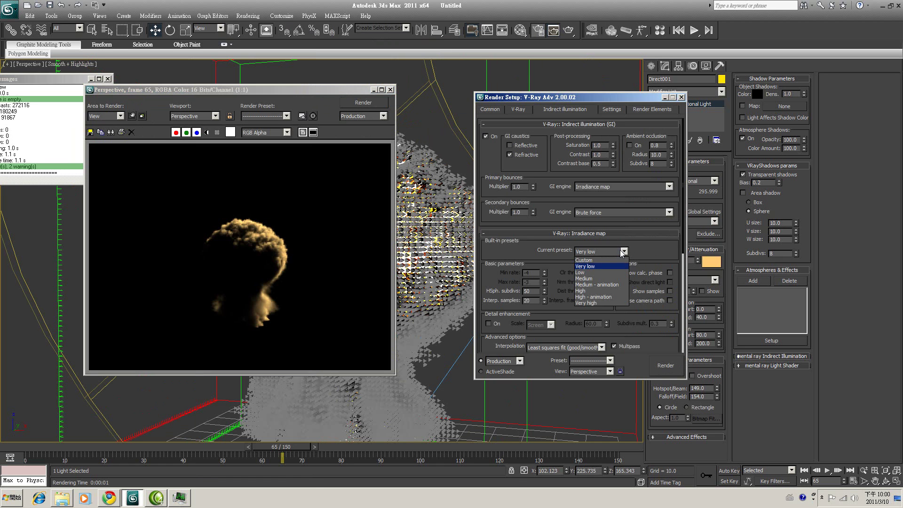
{"action": "left_click", "coordinate": [623, 252]}
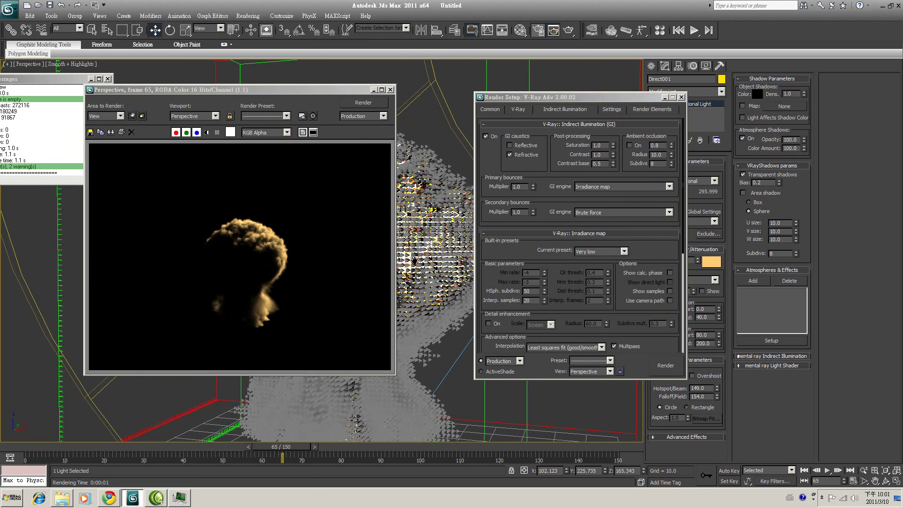
{"action": "left_click", "coordinate": [363, 102]}
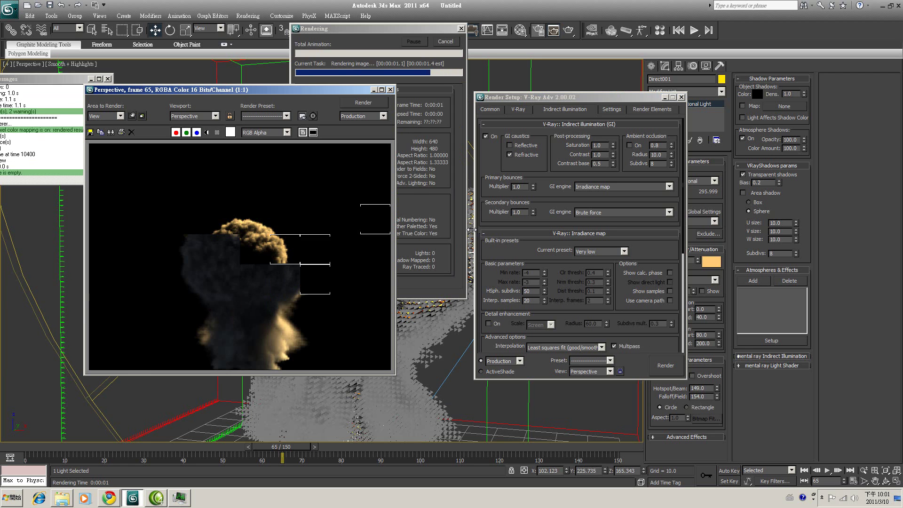
{"action": "left_click", "coordinate": [681, 97]}
{"action": "left_click", "coordinate": [295, 250]}
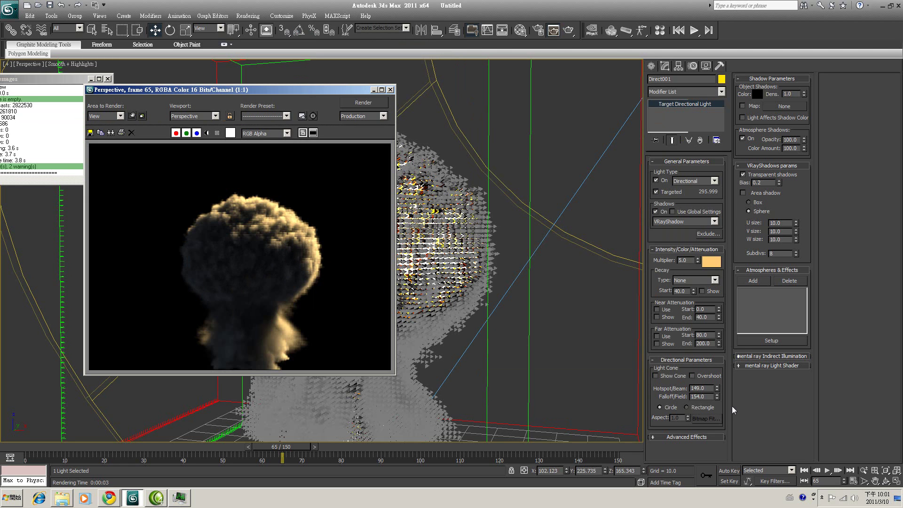
- Set the Phoenix grid's sampler type to Spherical and render the frame
{"action": "left_click", "coordinate": [864, 470]}
{"action": "left_click_drag", "start_coordinate": [472, 288], "coordinate": [474, 308]}
{"action": "left_click", "coordinate": [155, 30]}
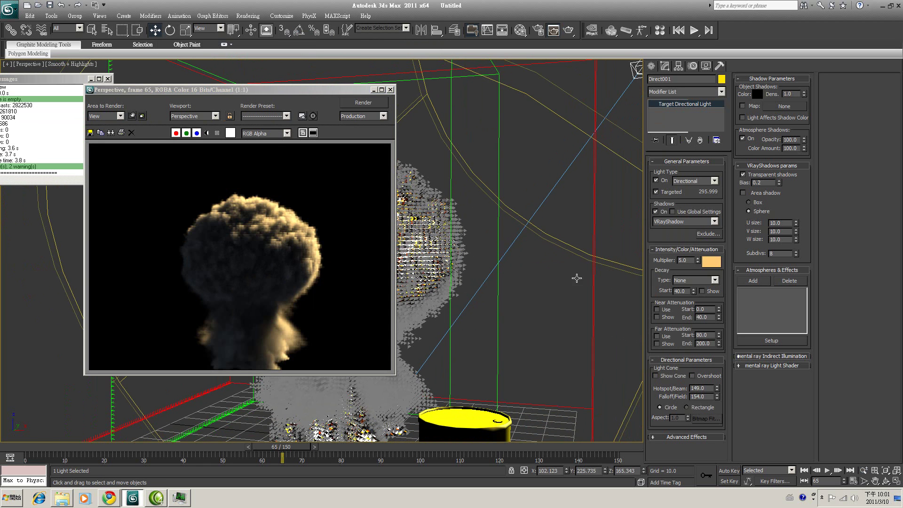
{"action": "left_click", "coordinate": [594, 184]}
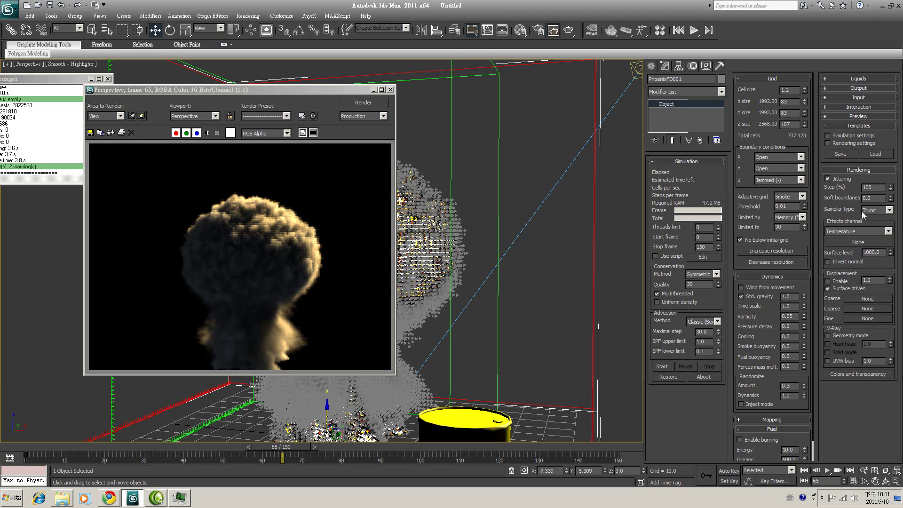
{"action": "left_click", "coordinate": [885, 210]}
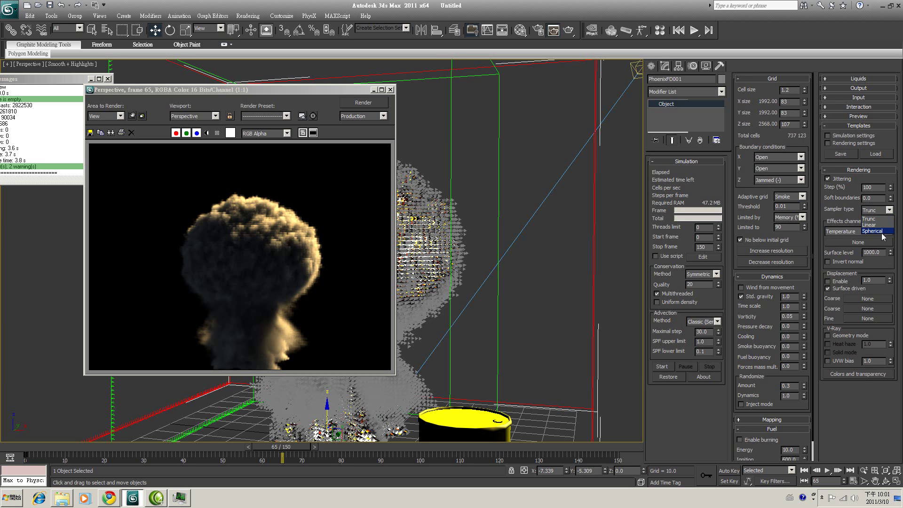
{"action": "left_click", "coordinate": [886, 235]}
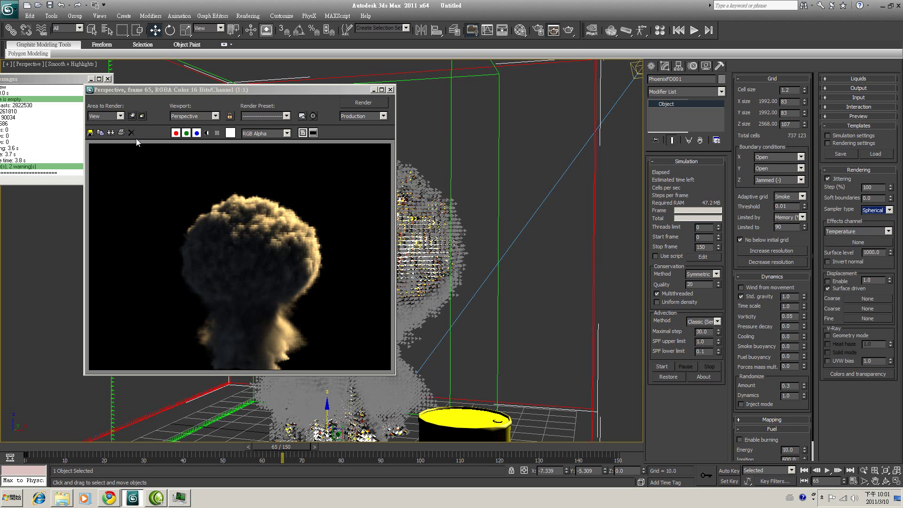
{"action": "left_click", "coordinate": [363, 102]}
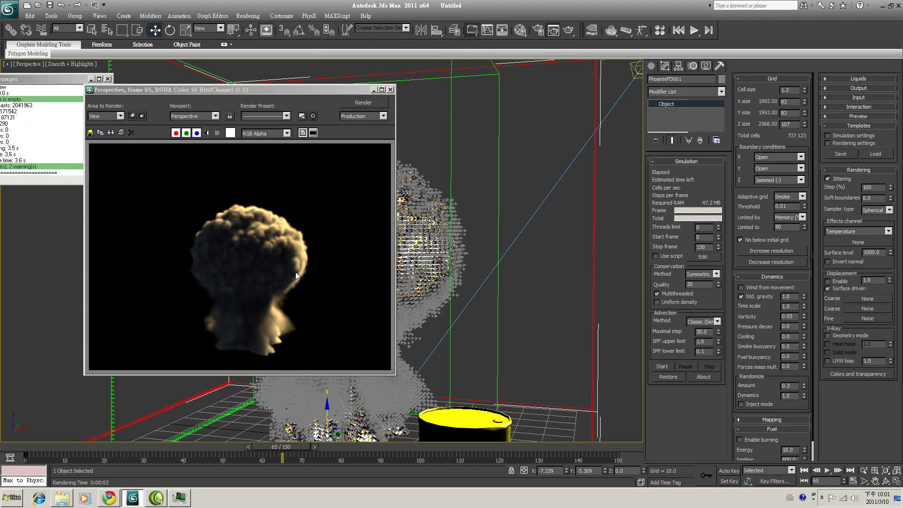
- Clone the Spherical render and switch the sampler back to Trunc
{"action": "left_click", "coordinate": [109, 133]}
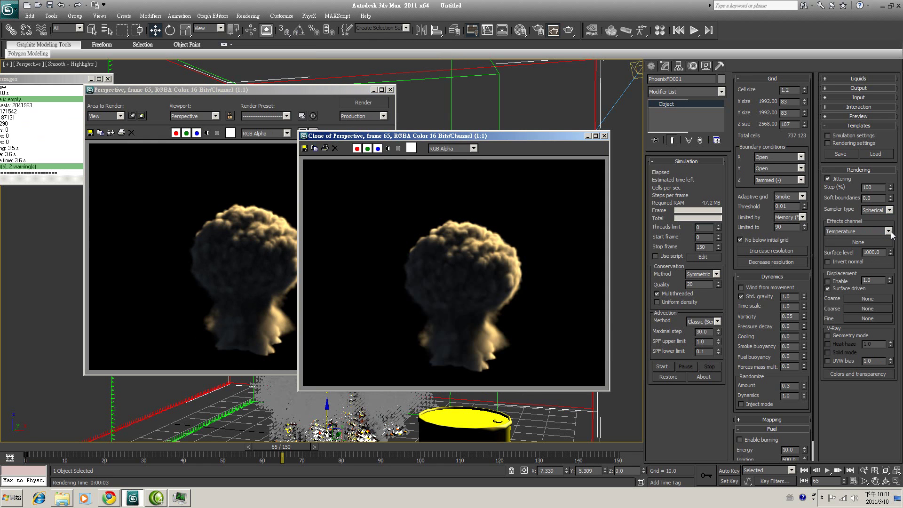
{"action": "left_click", "coordinate": [889, 210]}
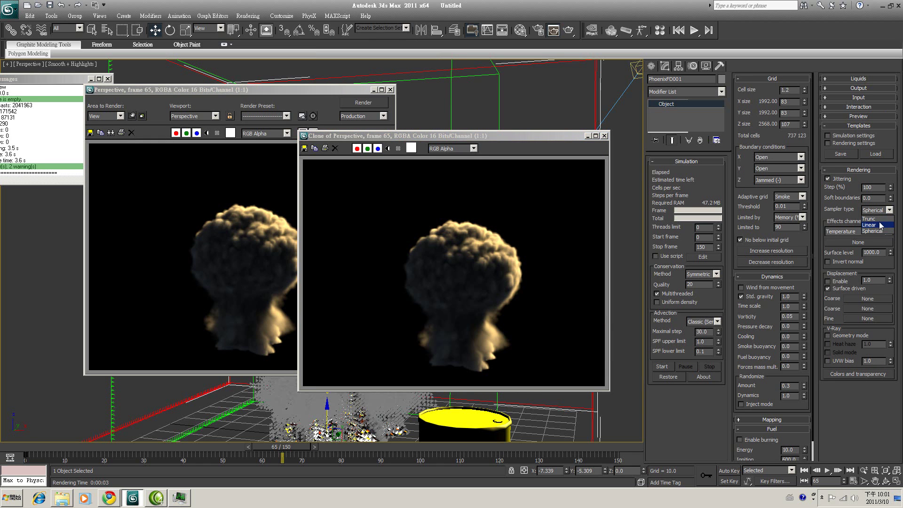
{"action": "left_click", "coordinate": [874, 223]}
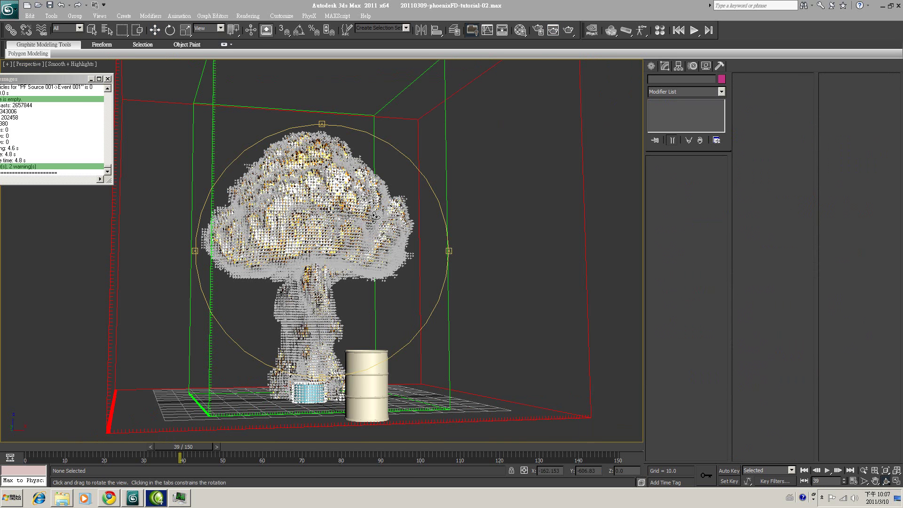
- Open the recent scene 20110306-phoenixFD-04.max
{"action": "left_click", "coordinate": [9, 9]}
{"action": "left_click", "coordinate": [40, 75]}
{"action": "left_click", "coordinate": [337, 256]}
{"action": "left_click", "coordinate": [8, 8]}
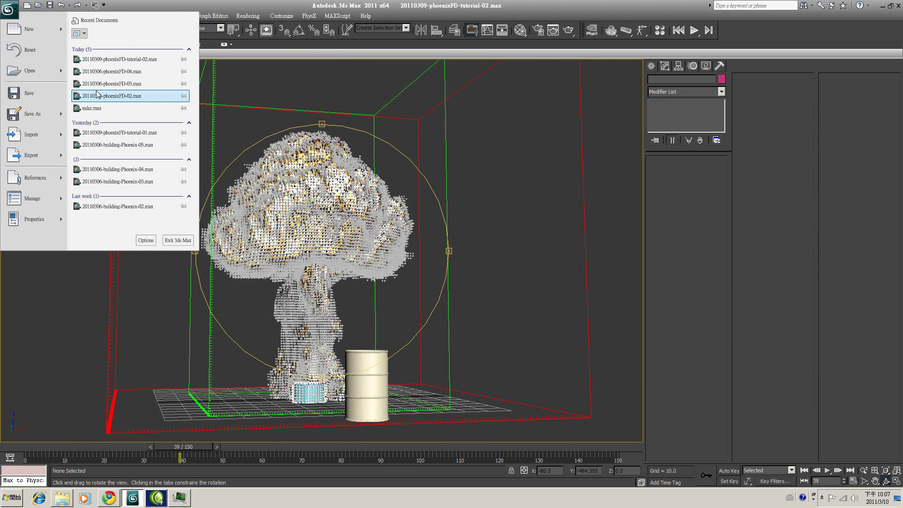
{"action": "left_click", "coordinate": [112, 72]}
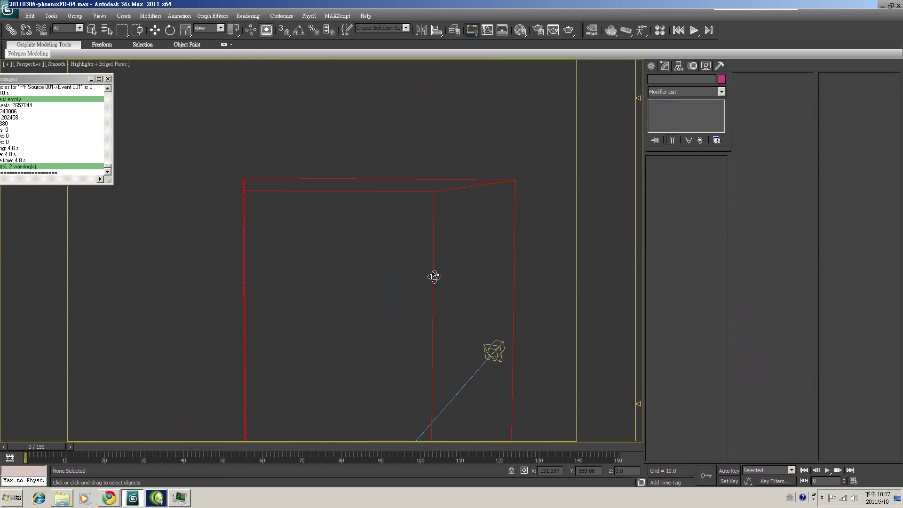
- Move the timeline to frame 88, select PhoenixFD001 and orbit to look down on the cloud
{"action": "left_click_drag", "start_coordinate": [58, 445], "coordinate": [243, 459]}
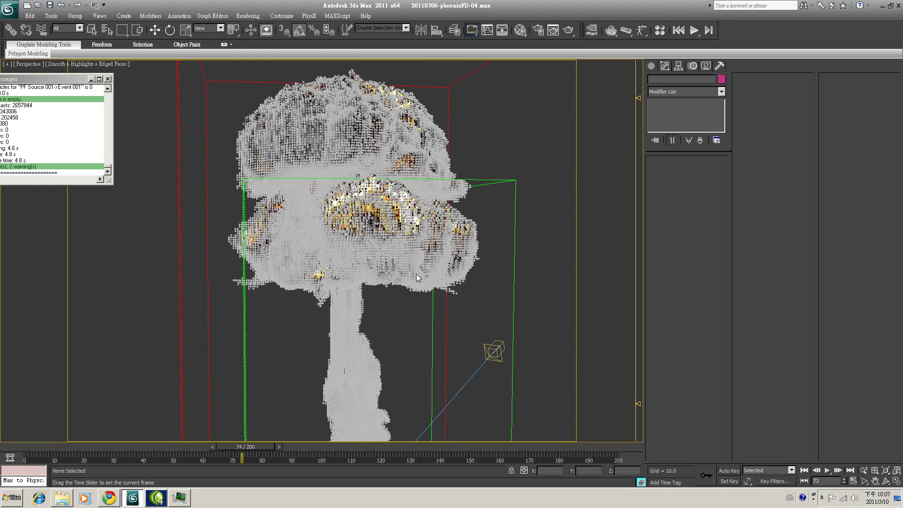
{"action": "middle_click_drag", "start_coordinate": [425, 292], "coordinate": [428, 318]}
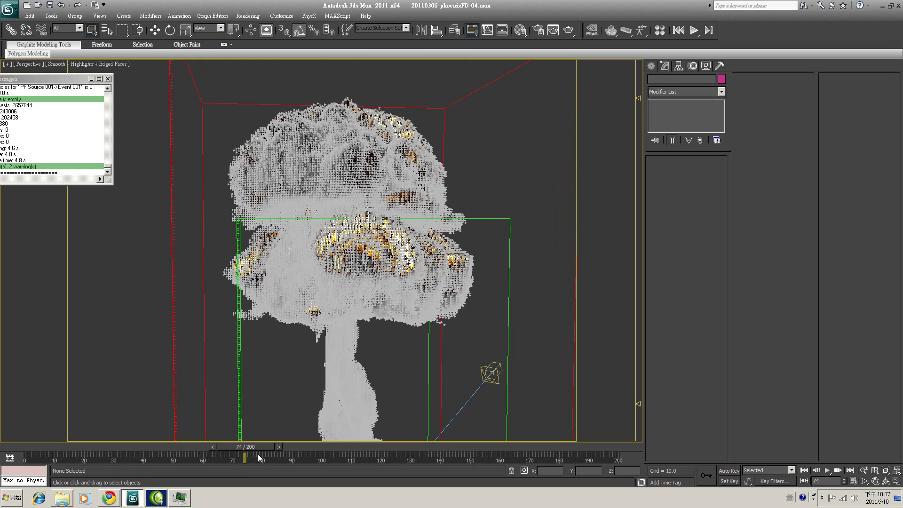
{"action": "left_click_drag", "start_coordinate": [268, 450], "coordinate": [277, 453]}
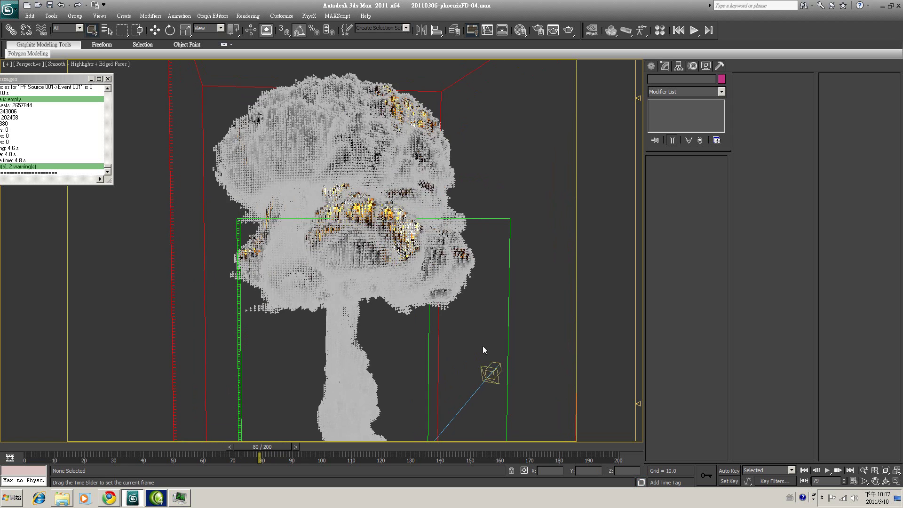
{"action": "left_click", "coordinate": [156, 30]}
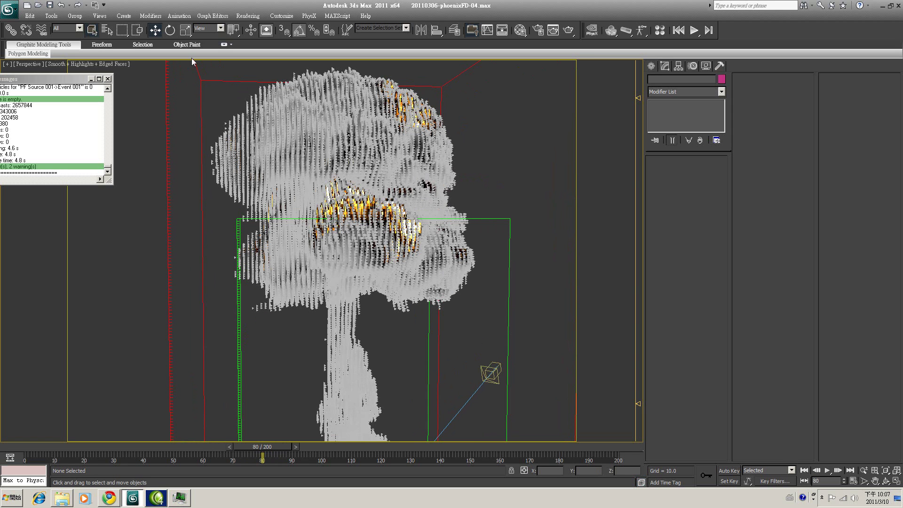
{"action": "left_click", "coordinate": [454, 82]}
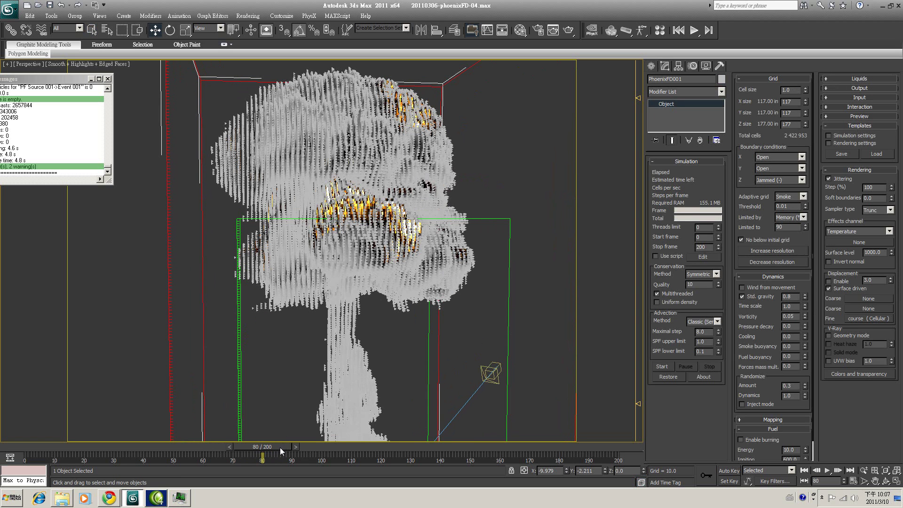
{"action": "left_click_drag", "start_coordinate": [281, 451], "coordinate": [305, 450]}
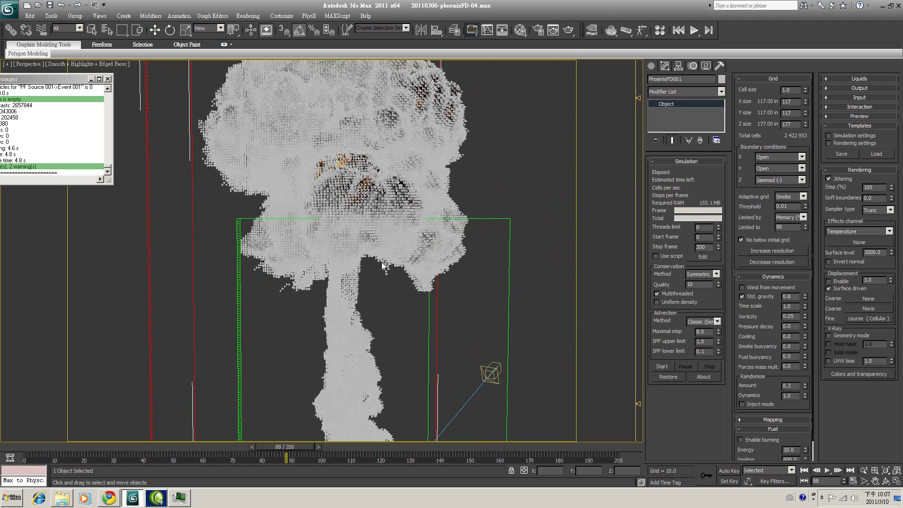
{"action": "key", "text": "w"}
{"action": "middle_click_drag", "start_coordinate": [380, 266], "coordinate": [314, 351], "text": "alt"}
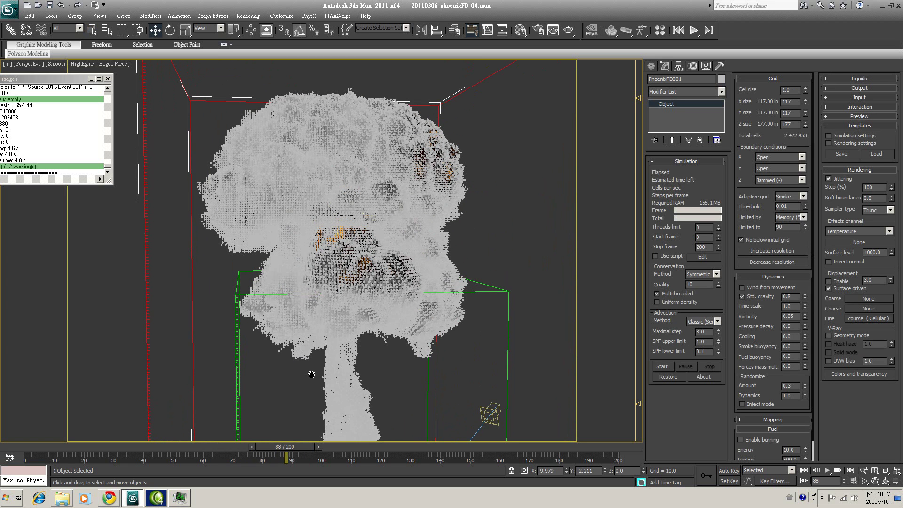
- Start a V-Ray production render of frame 88
{"action": "left_click", "coordinate": [569, 30]}
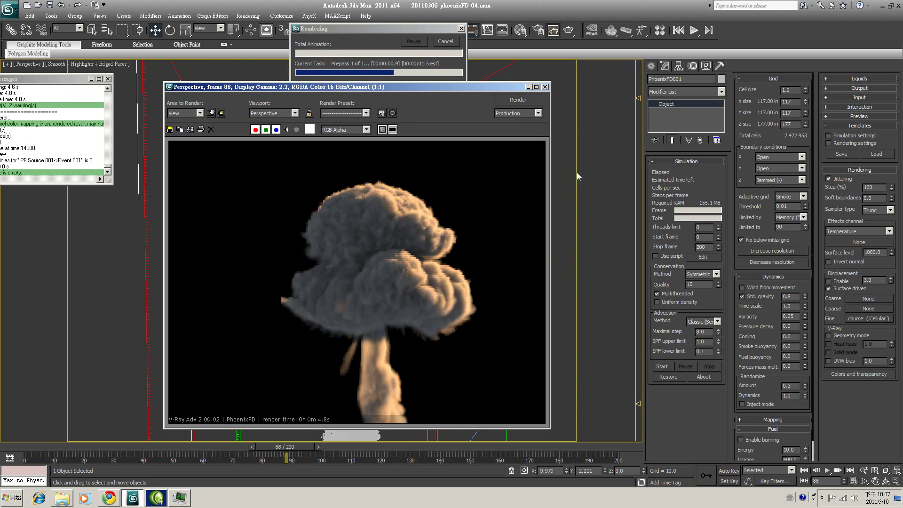